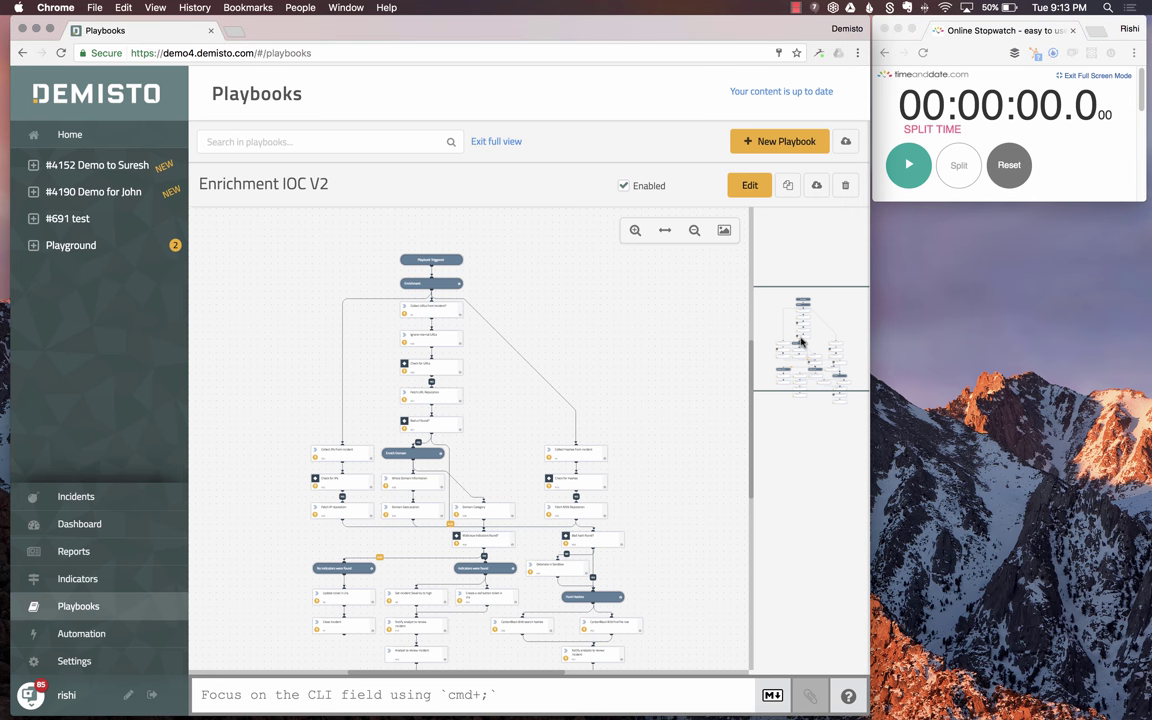
click(635, 231)
click(635, 231)
drag(543, 303, 622, 588)
drag(806, 306, 808, 325)
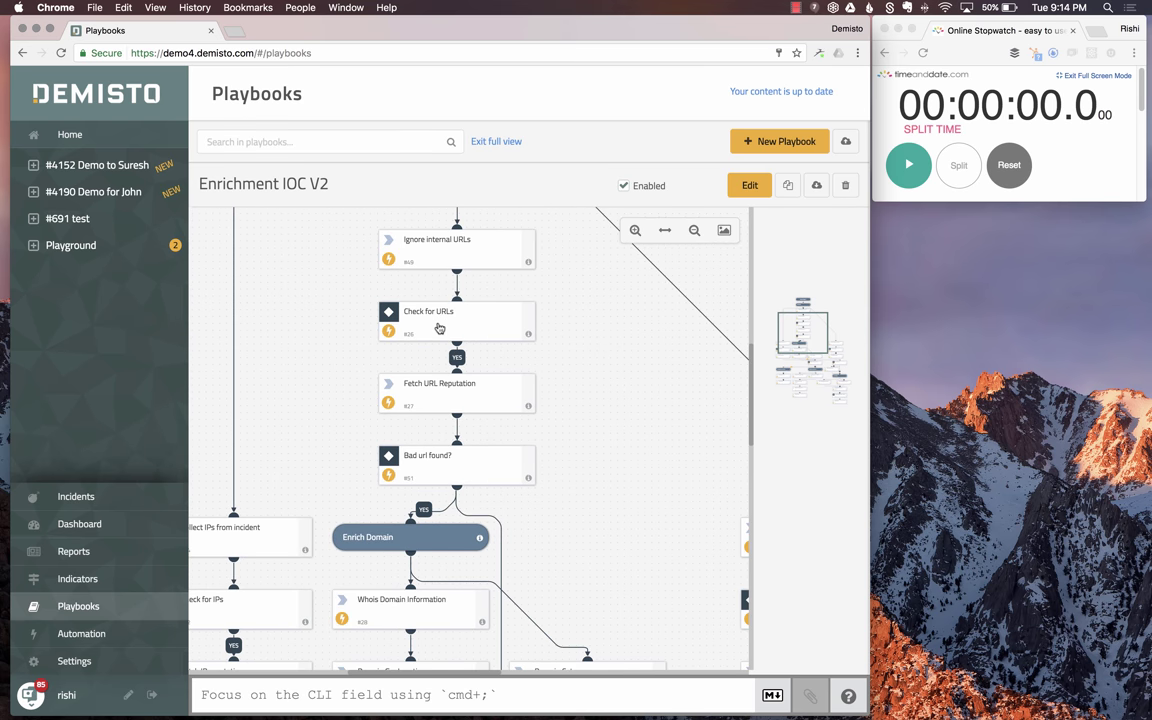
click(438, 328)
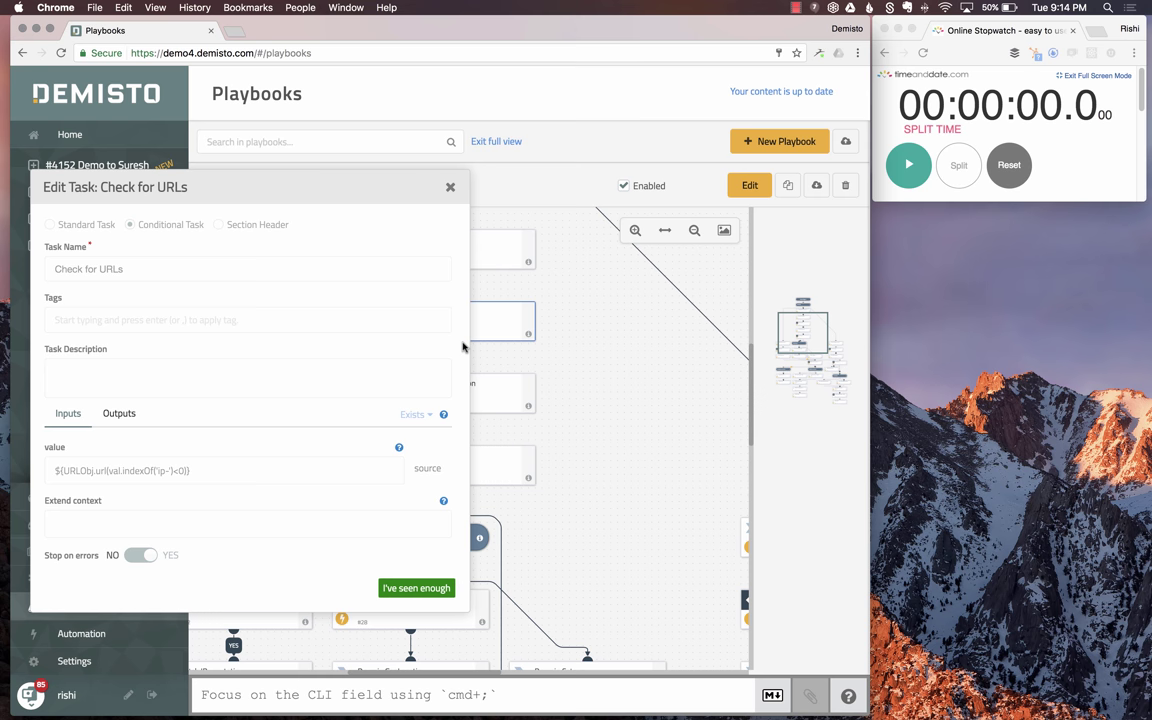
click(450, 187)
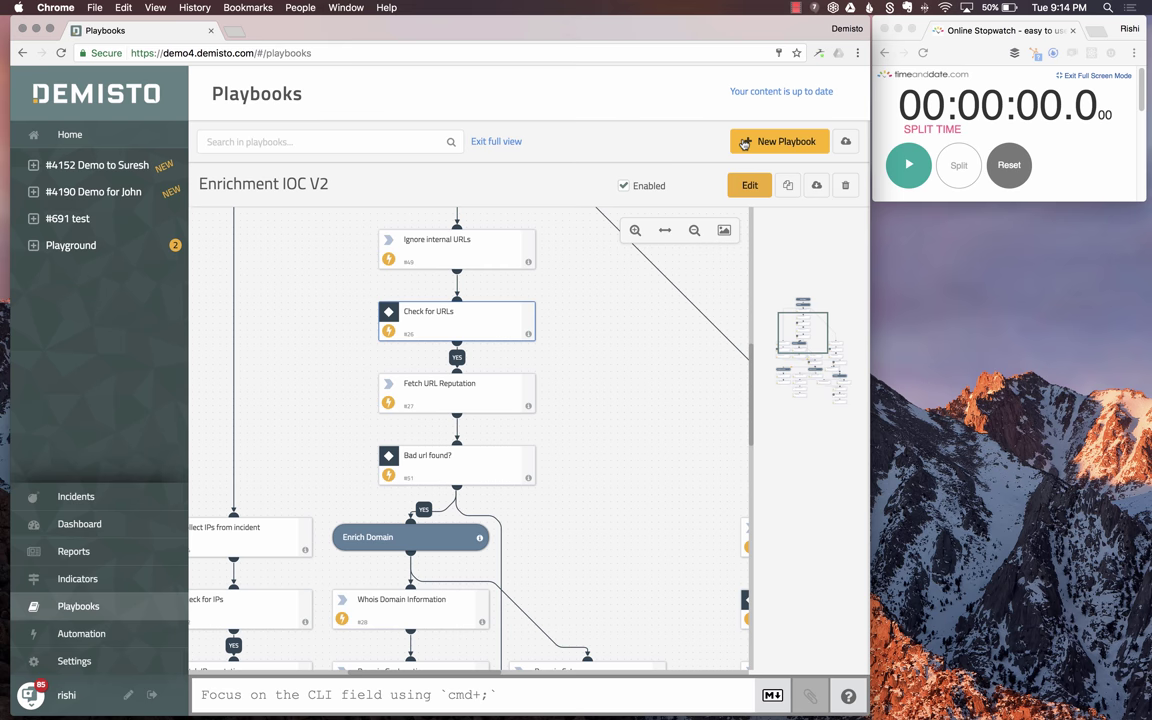
- Start a new empty playbook named 'Enrich URL'
click(778, 141)
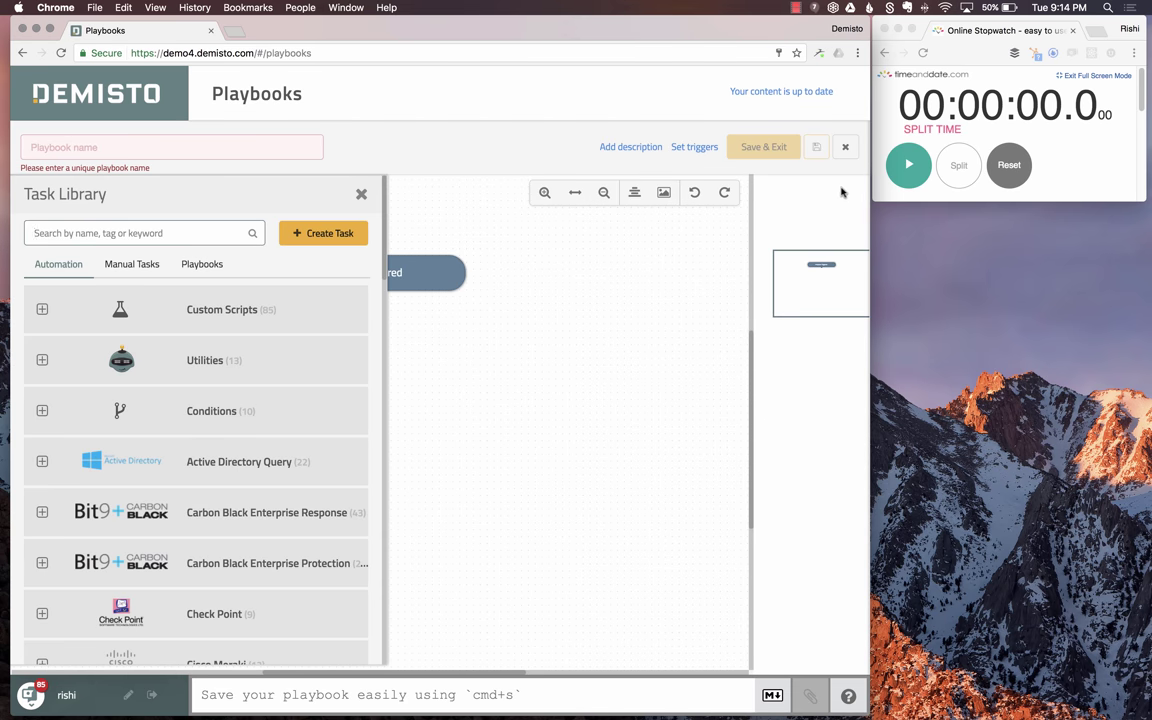
click(918, 163)
click(918, 163)
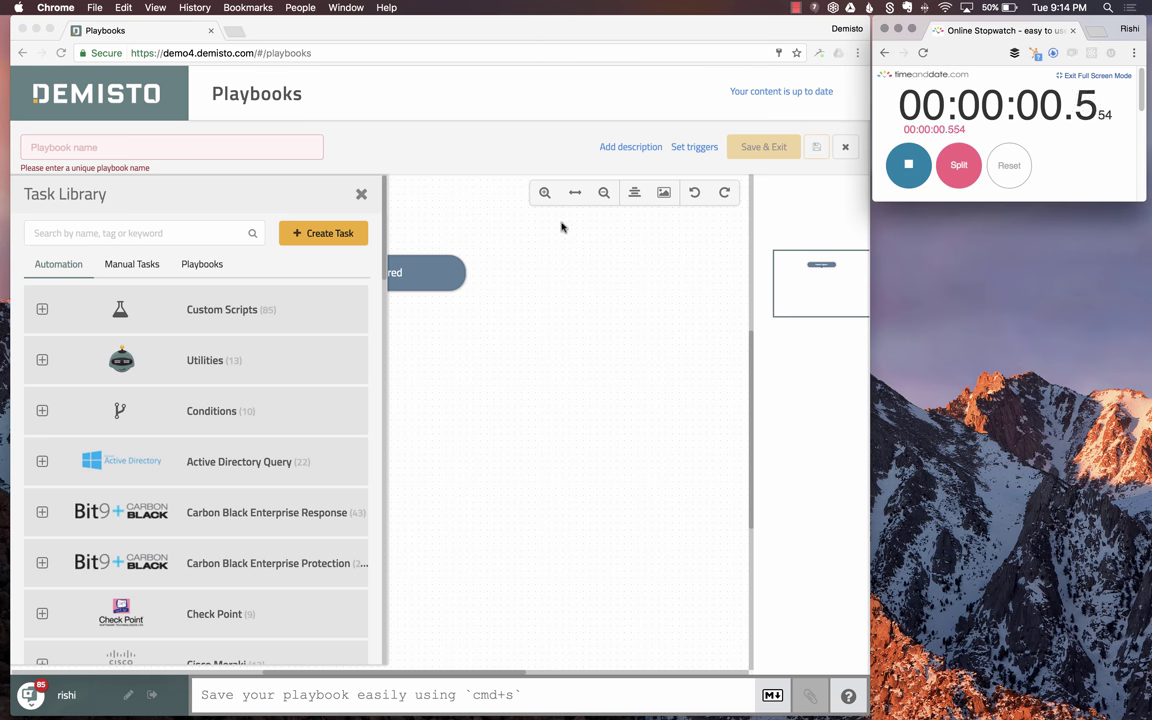
click(105, 142)
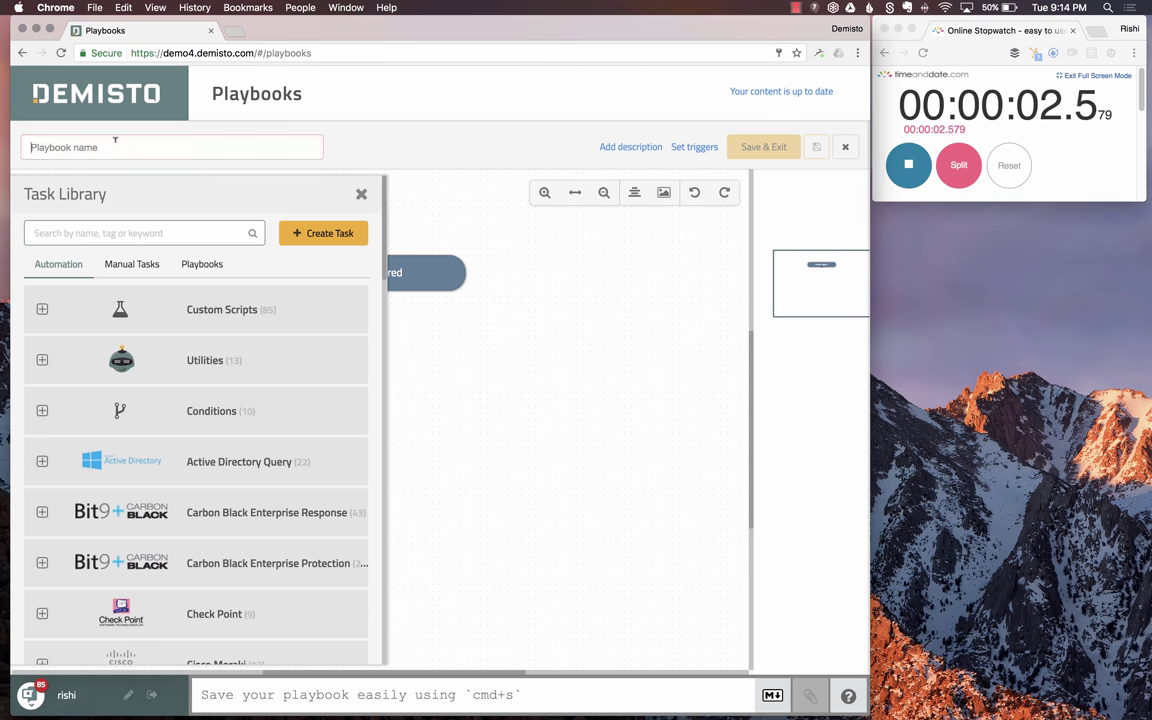
text(E)
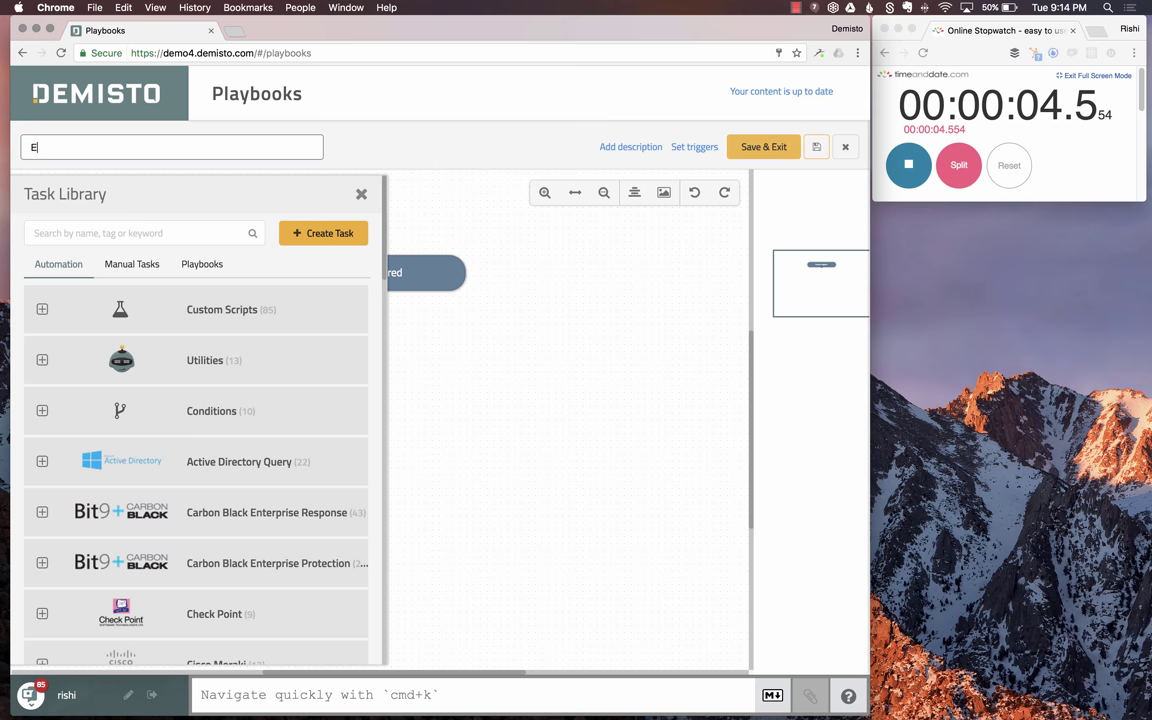
text(nrich URL)
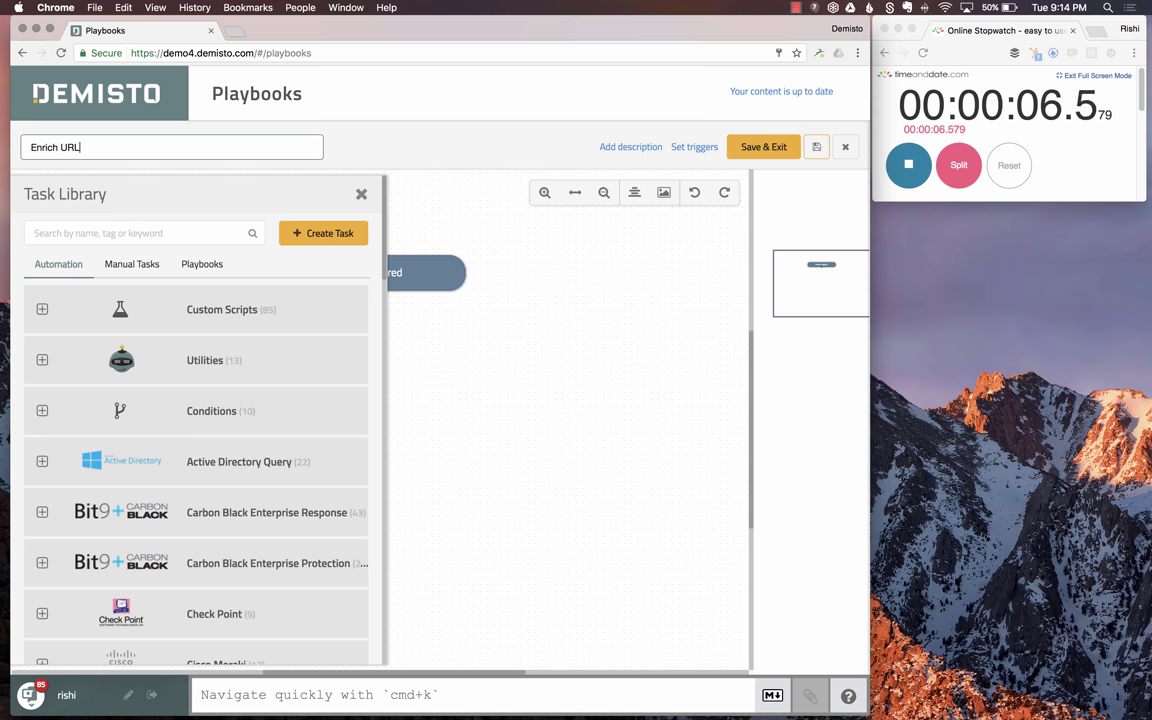
- Search the task library for 'extract' and expand the Utilities group
click(130, 228)
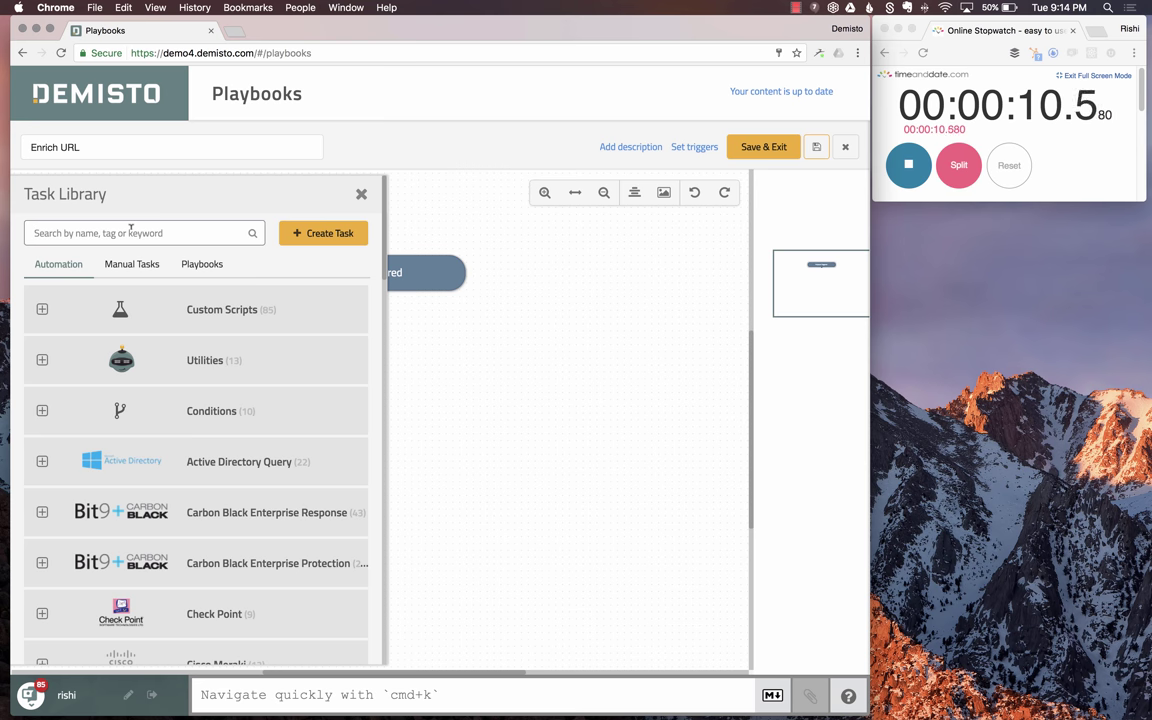
text(extract)
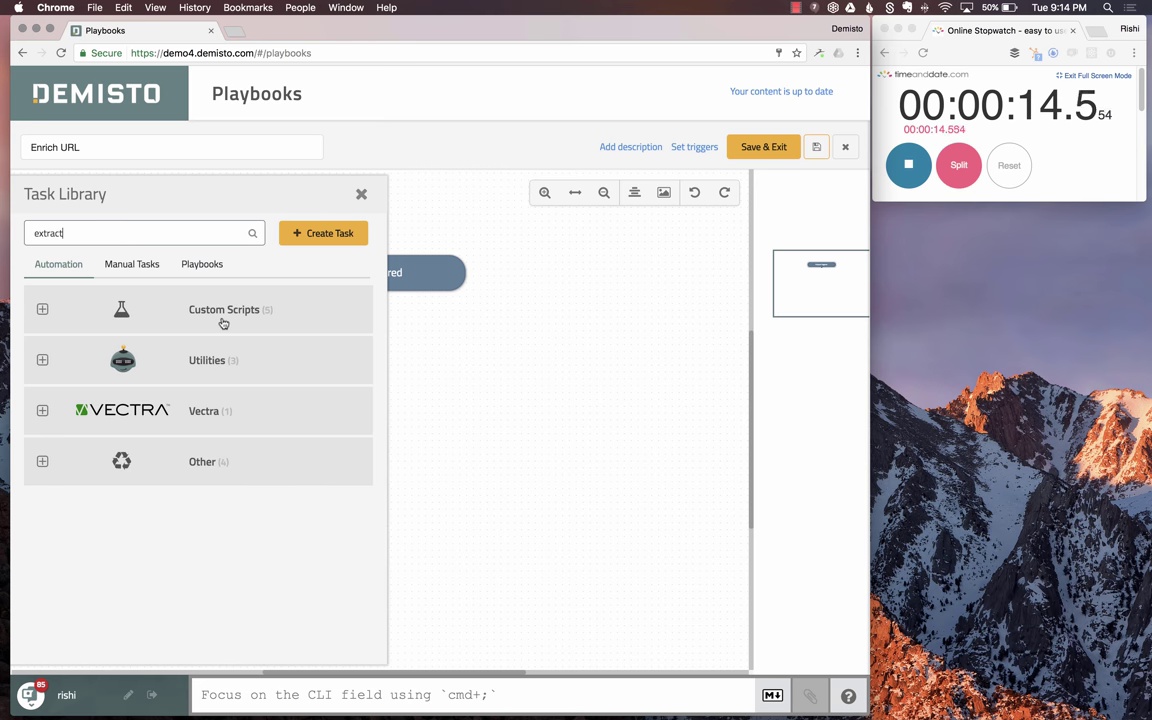
click(216, 362)
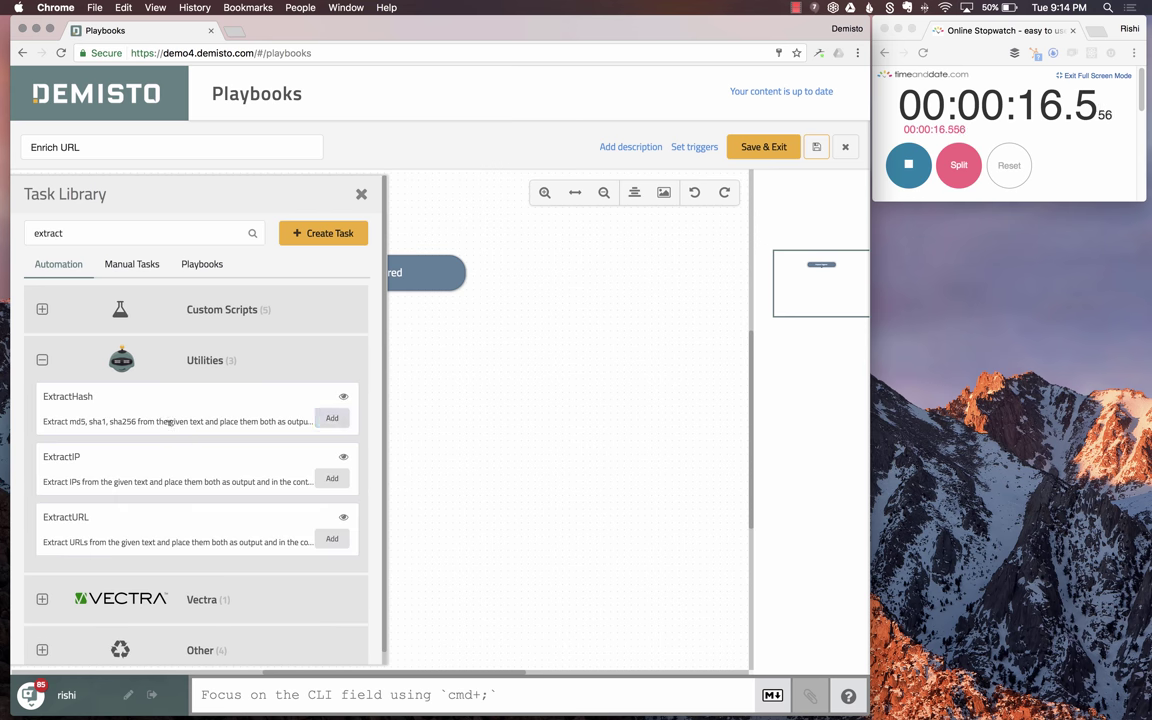
- Add an 'ExtractURL from the incident' task that takes its text from the incident Details field
click(332, 538)
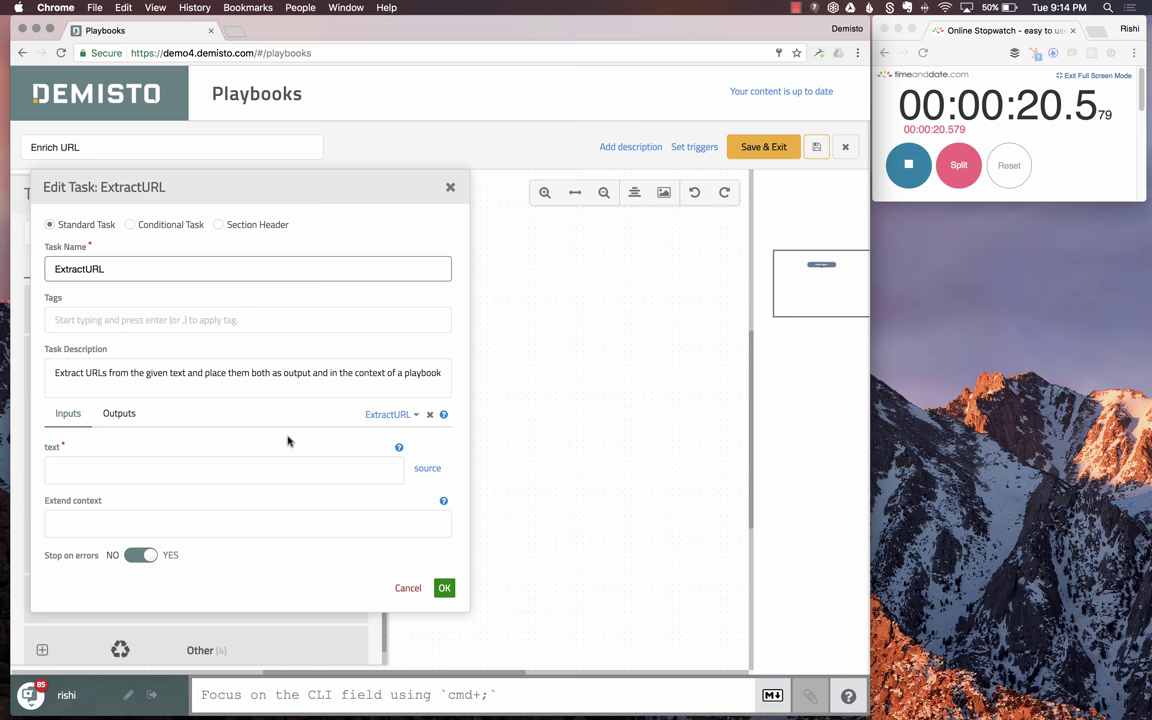
text(fr)
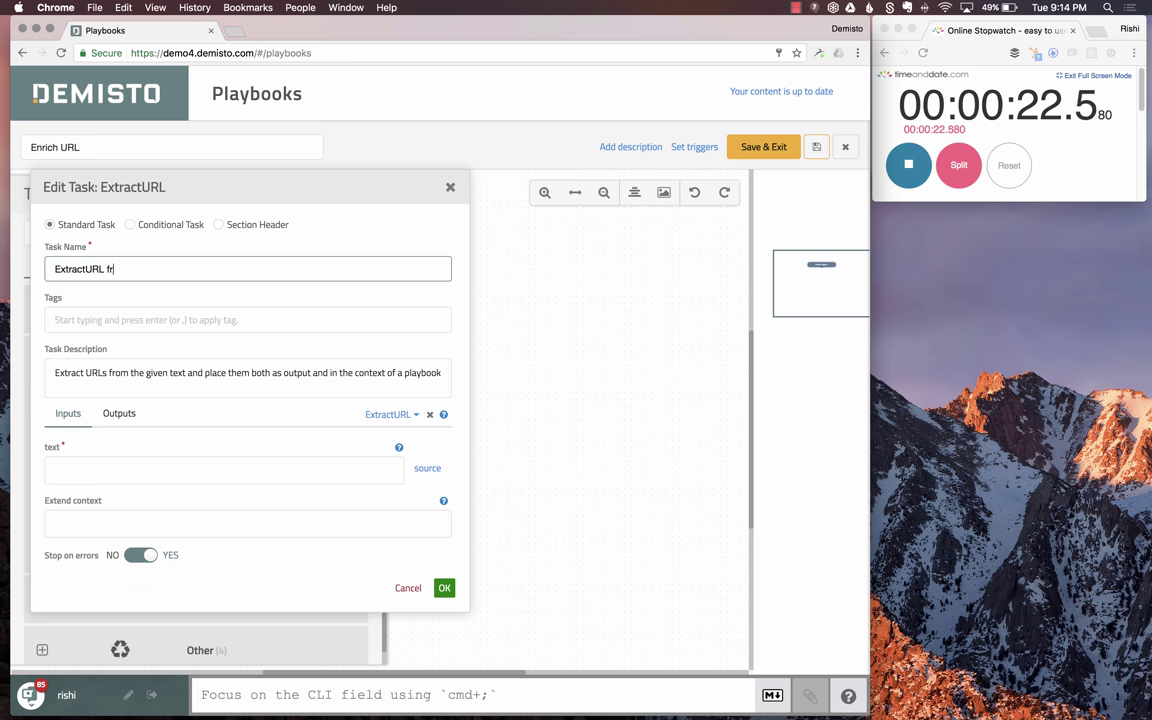
text(om the incident)
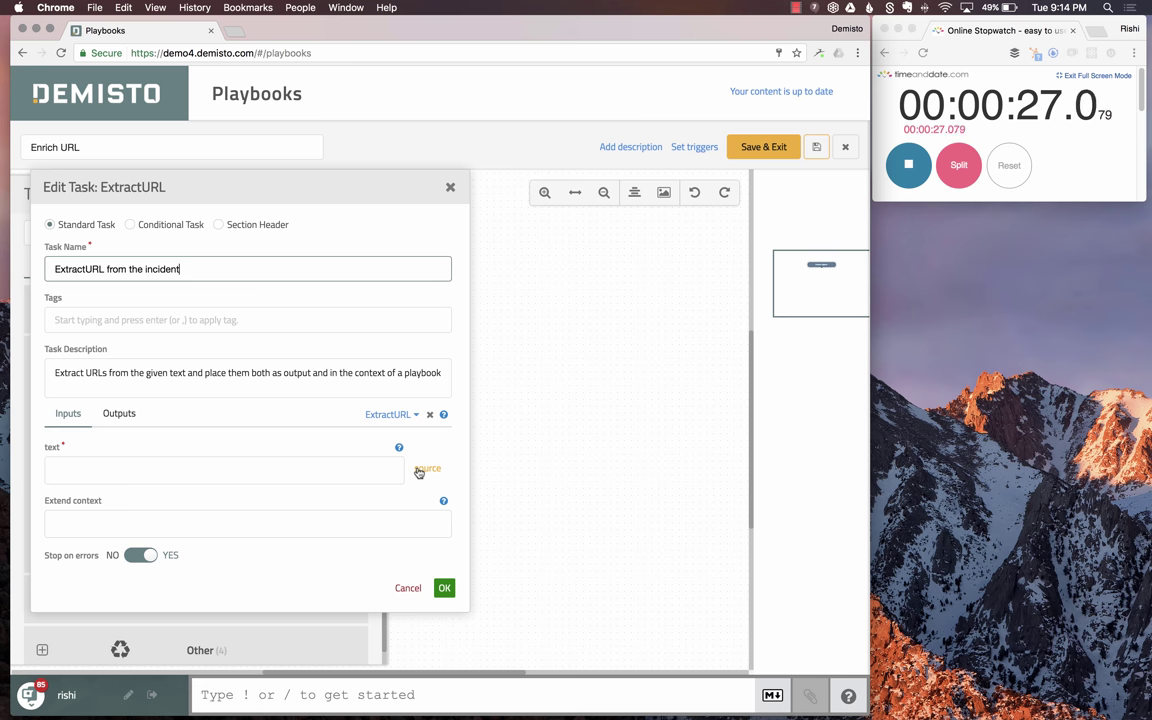
click(420, 470)
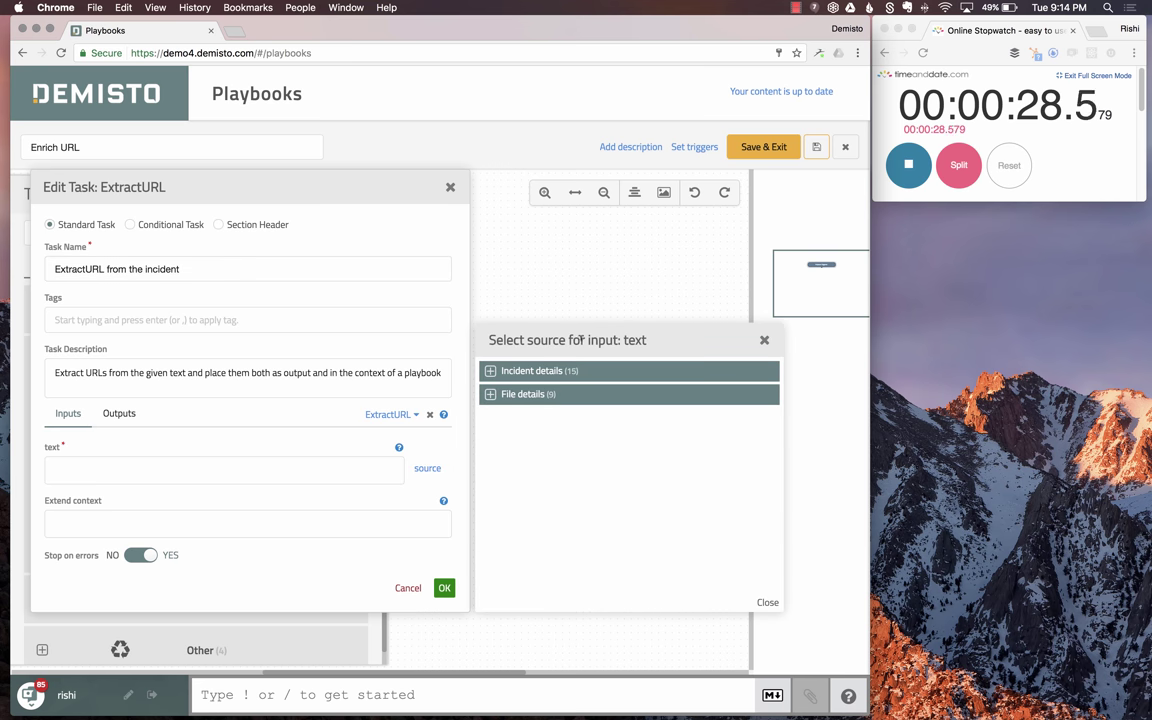
click(547, 372)
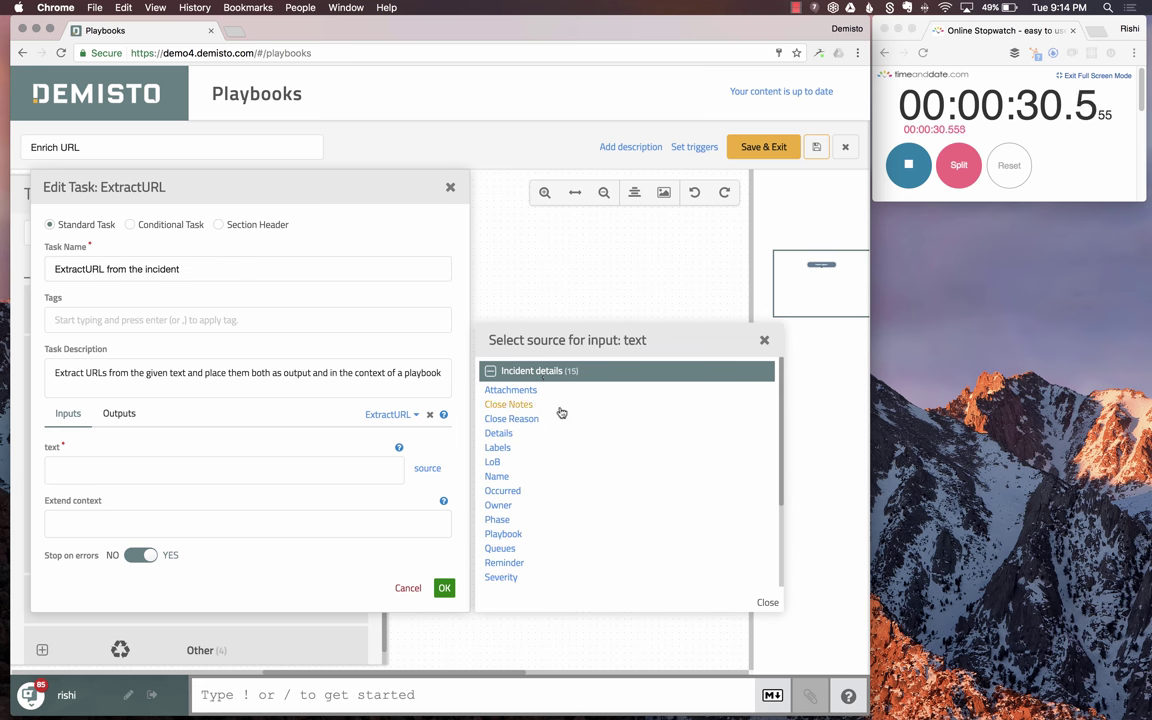
click(500, 434)
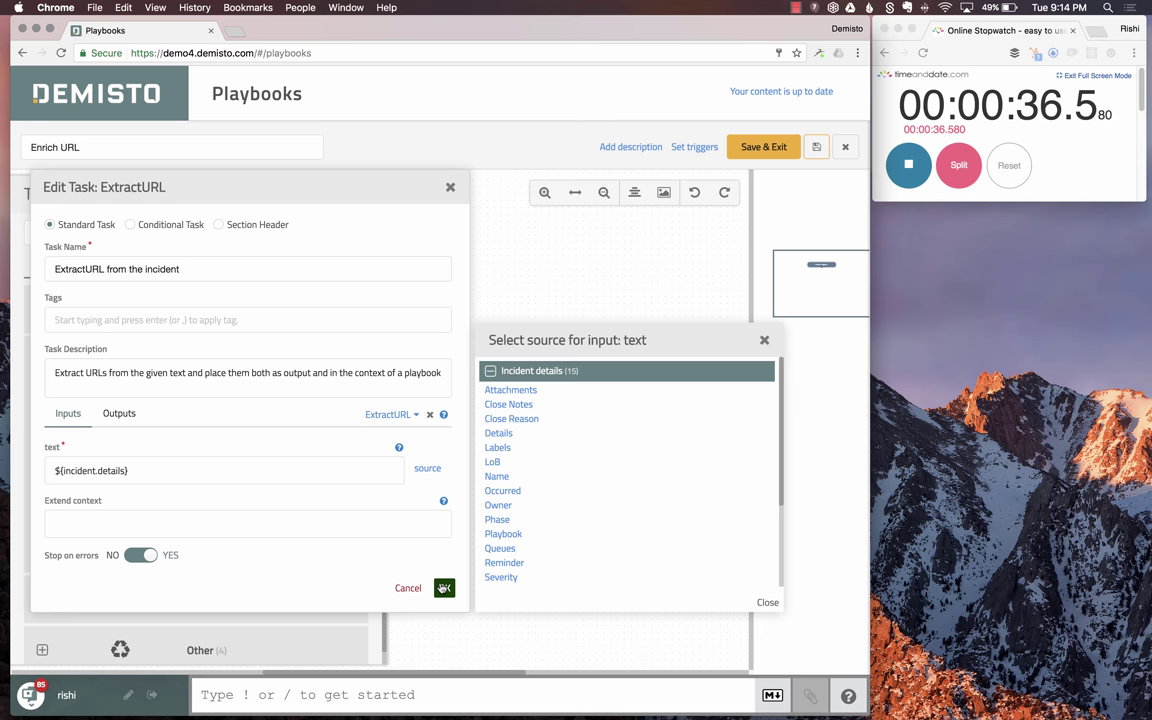
click(443, 588)
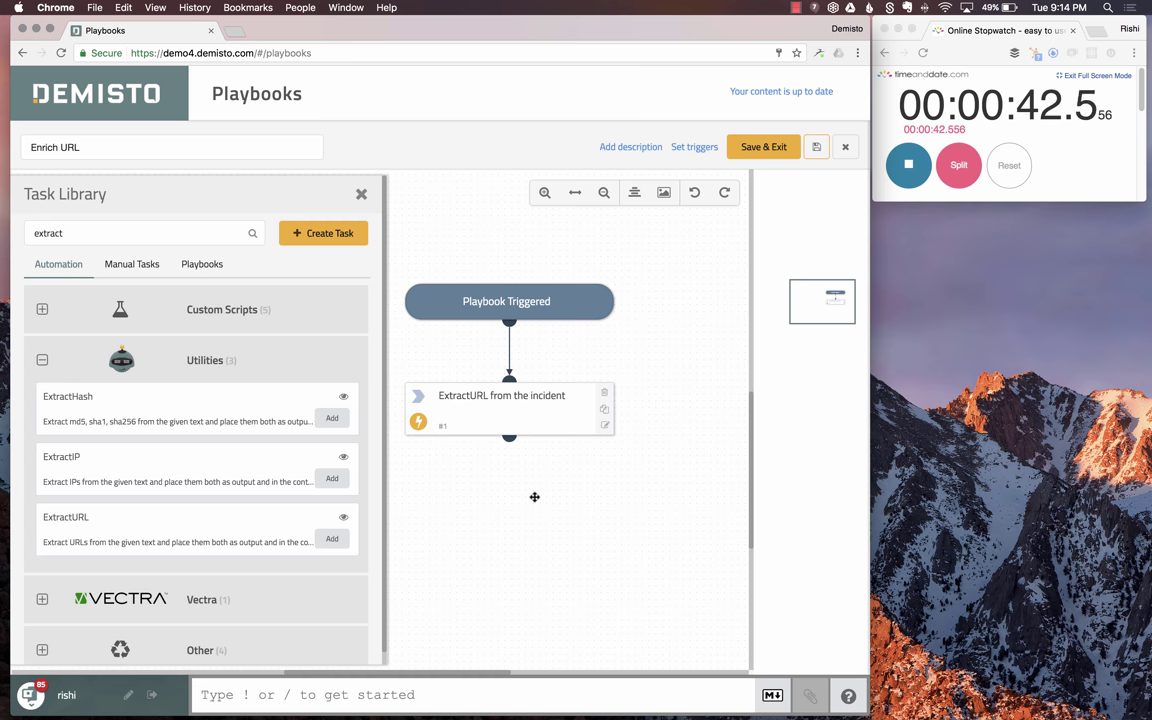
- Add the VirusTotal url task from a 'virus' library search and name it 'Check URL Reputation'
click(196, 234)
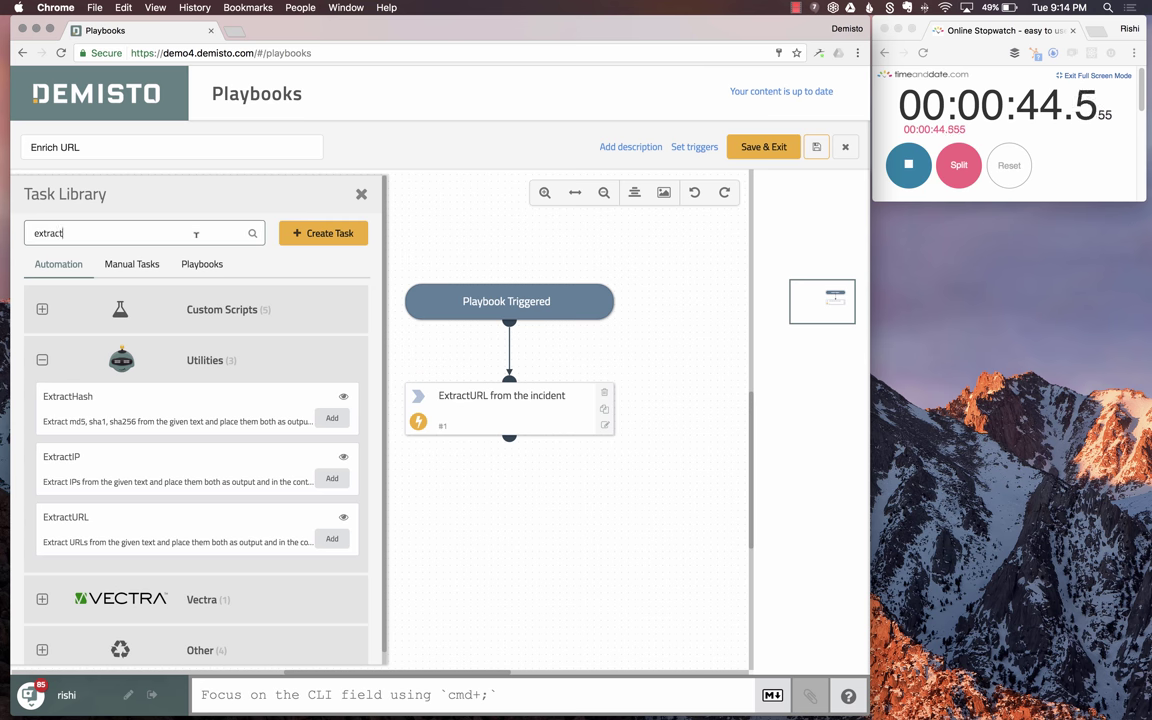
key(super+a)
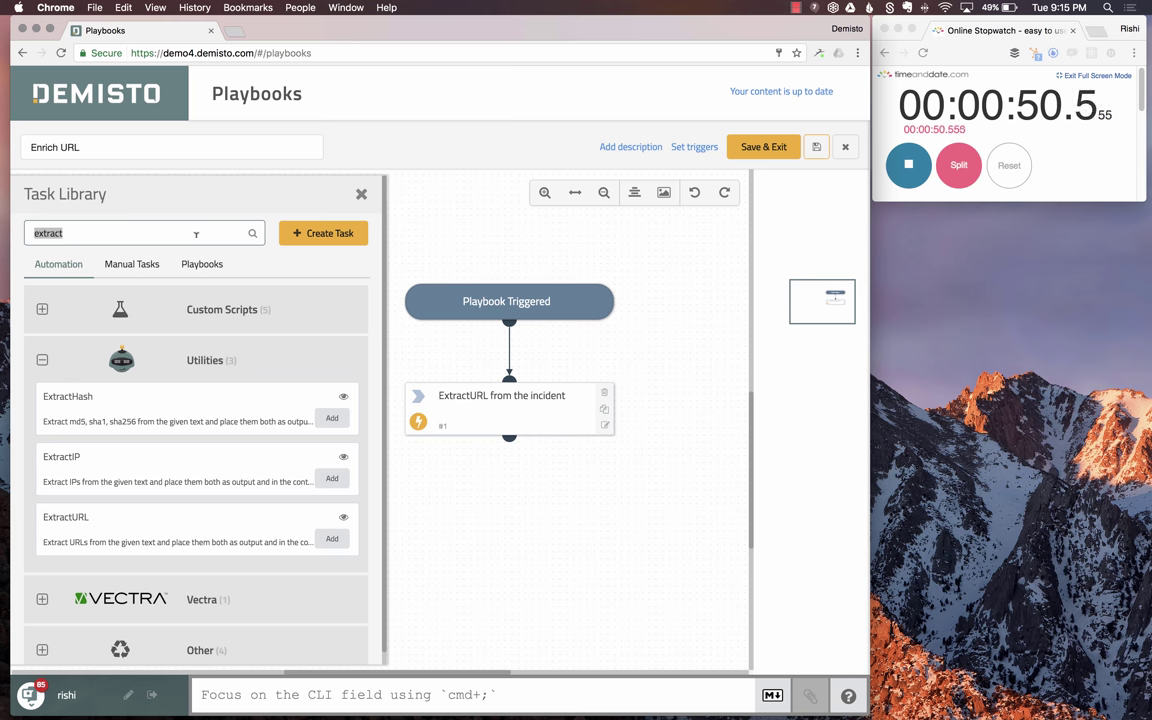
text(virus)
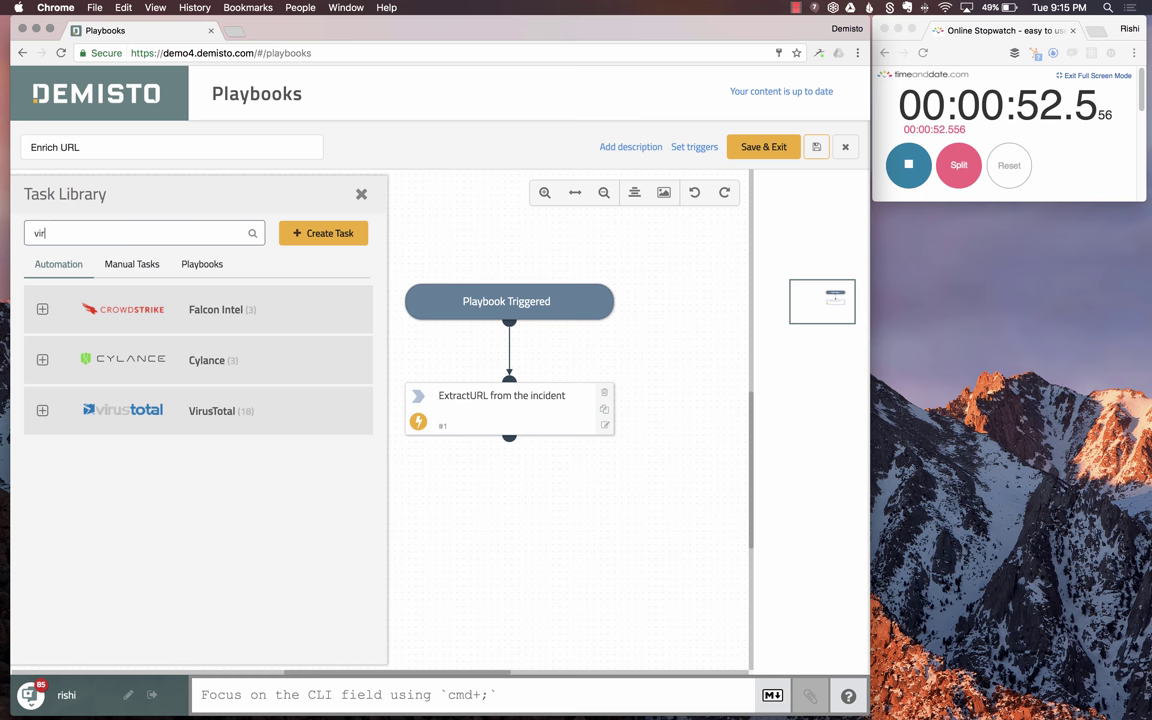
click(231, 410)
scroll(232, 482, down, 1)
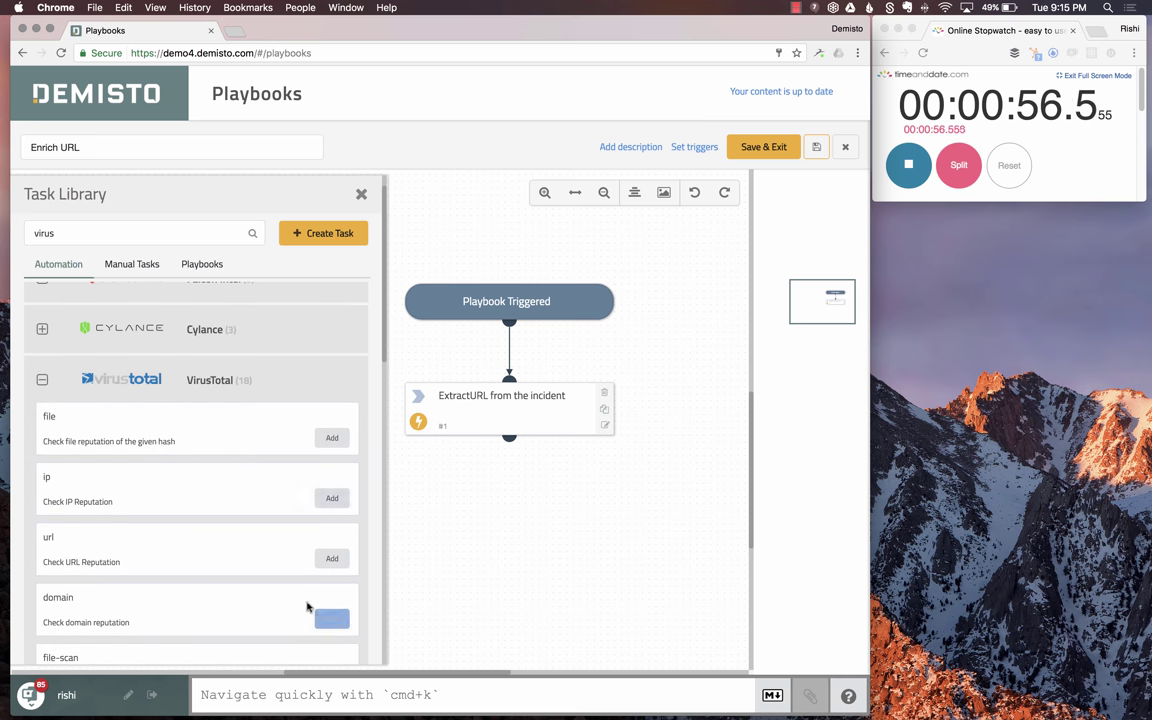
click(334, 559)
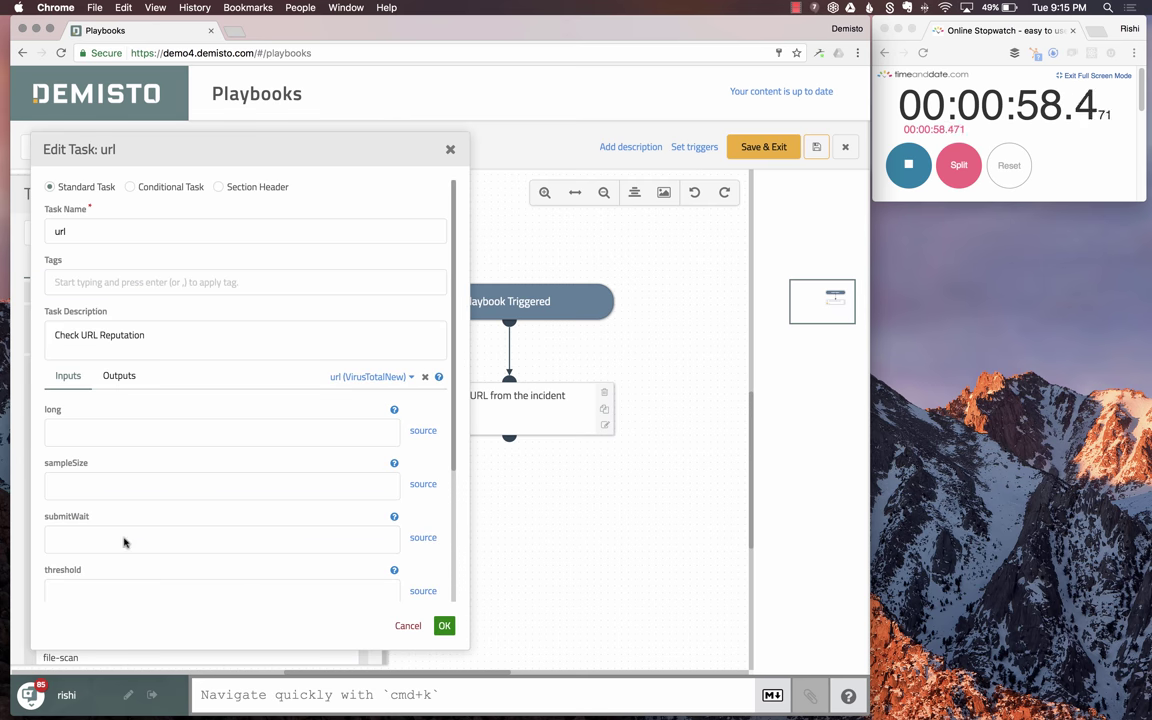
double_click(107, 228)
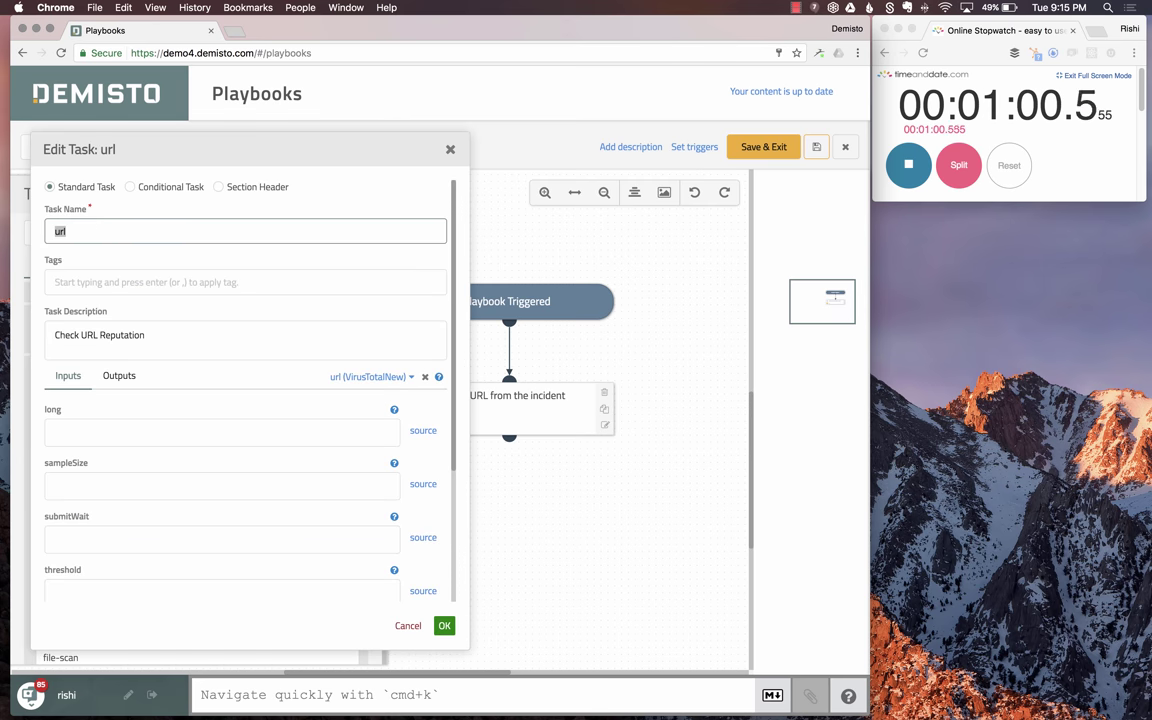
text(Check URL Re)
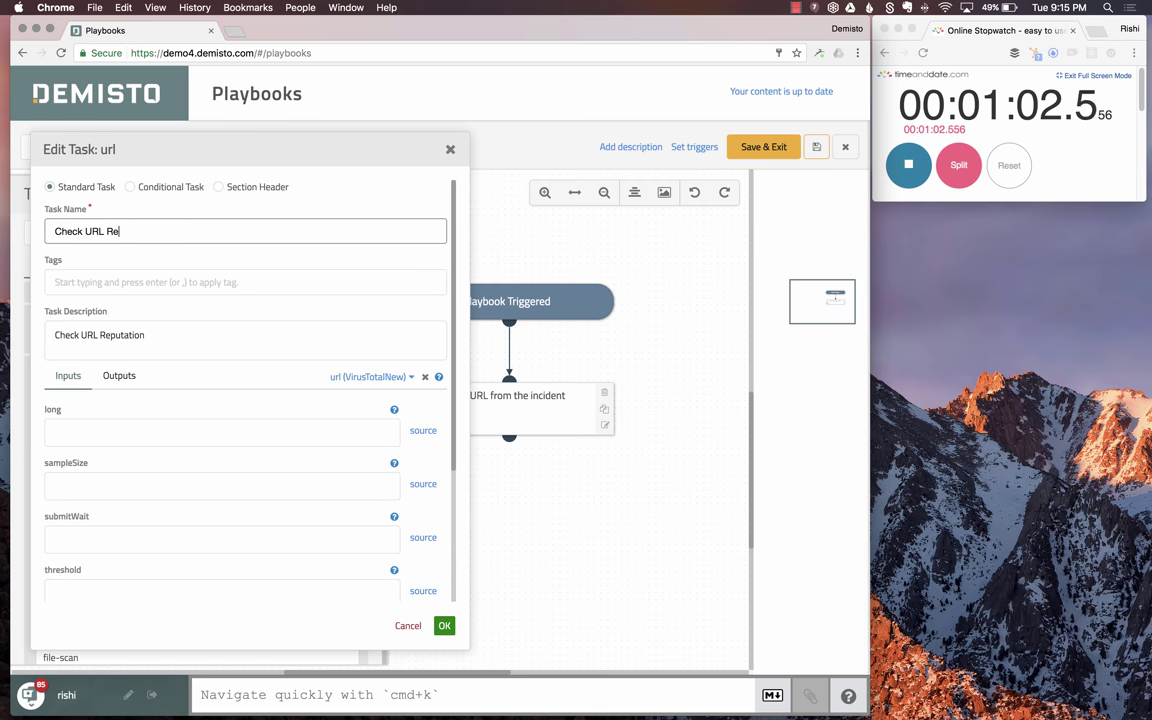
text(putation)
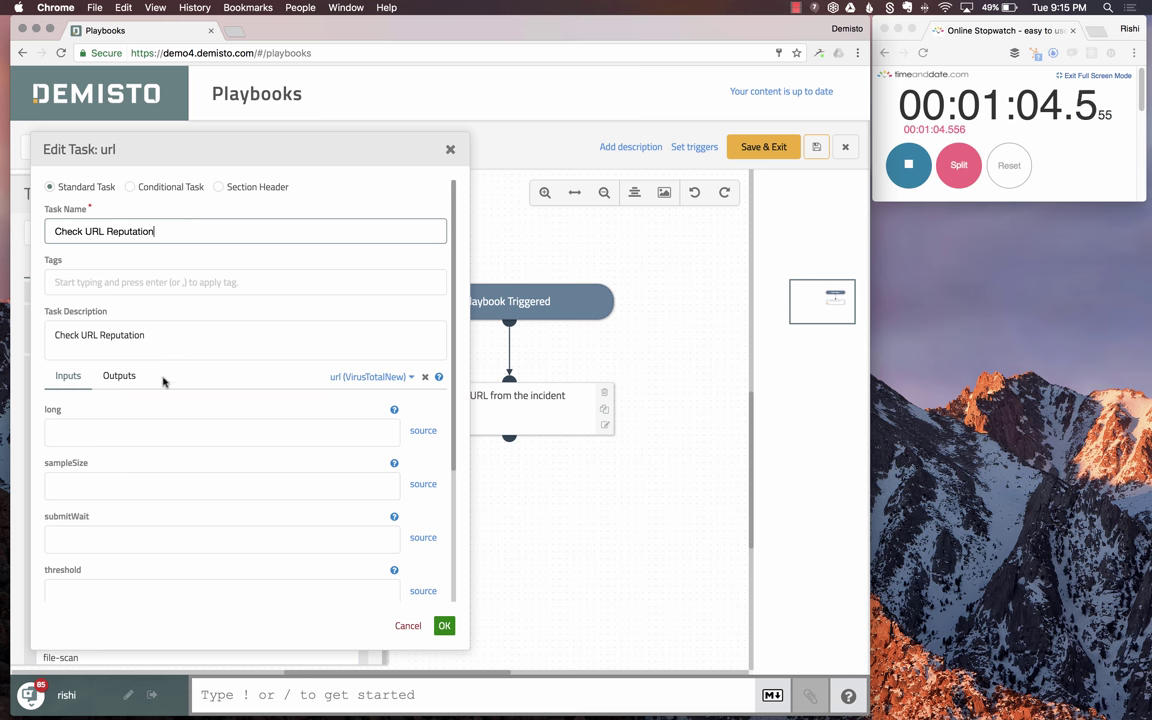
- Set its url input to ExtractURL's URL output (${URL}) and confirm
scroll(219, 530, down, 1)
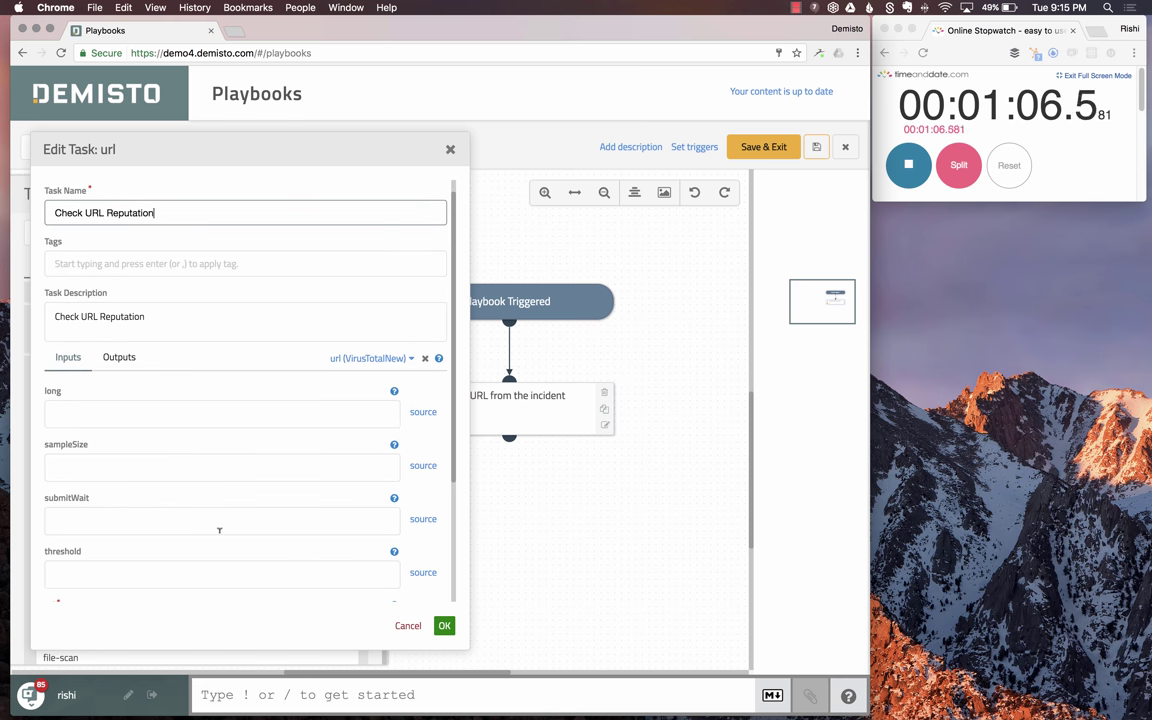
scroll(219, 530, down, 5)
click(83, 506)
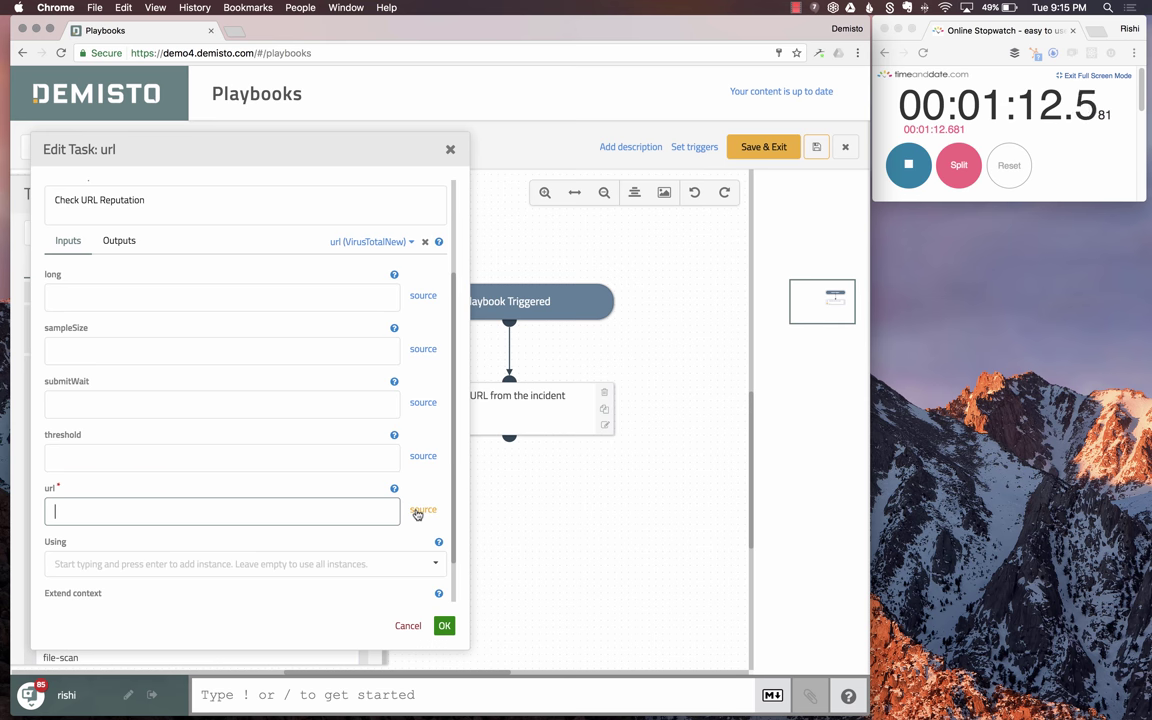
click(419, 511)
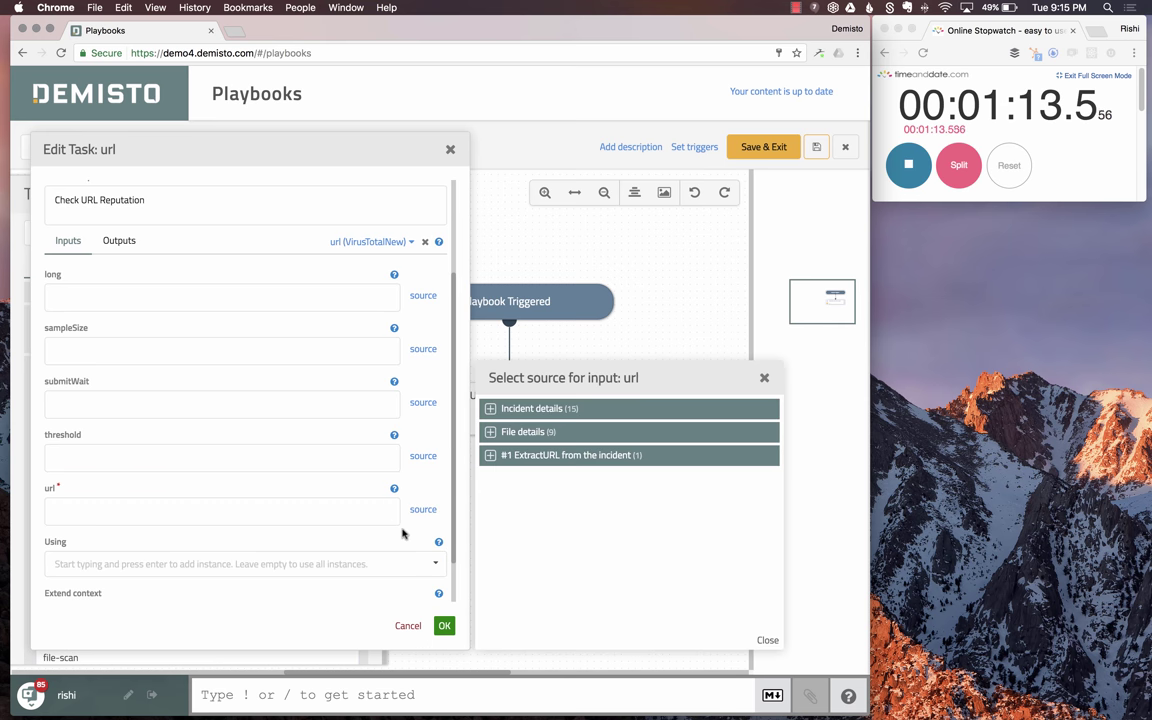
click(532, 458)
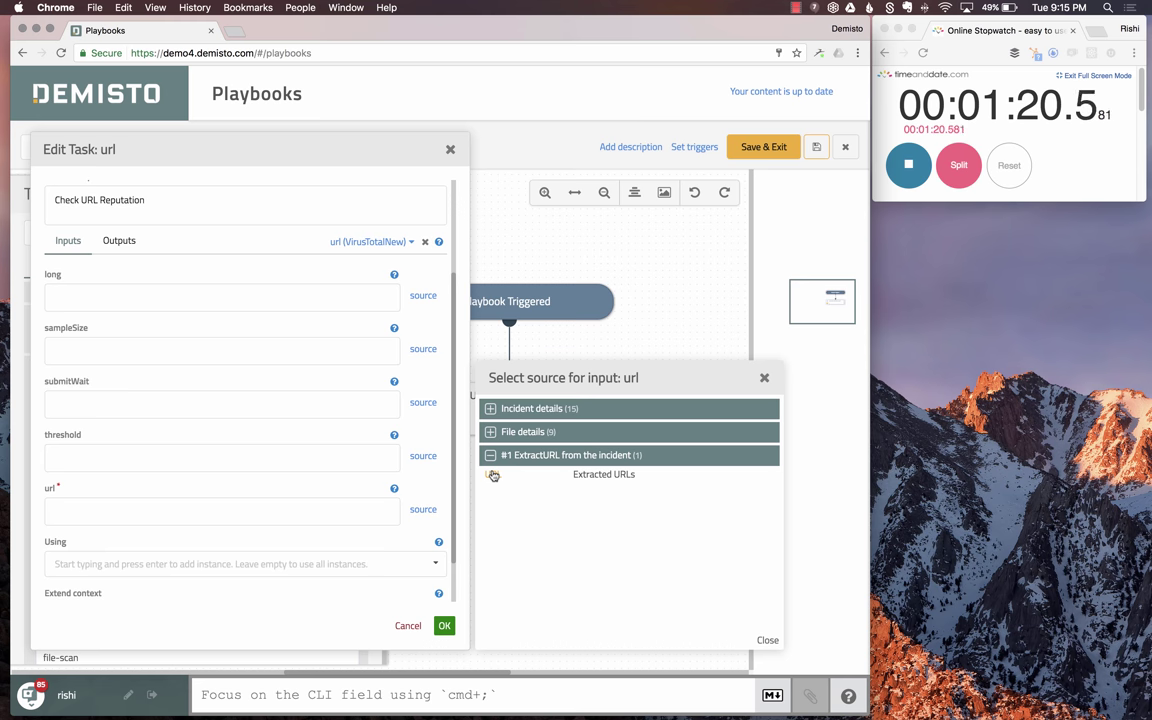
click(493, 474)
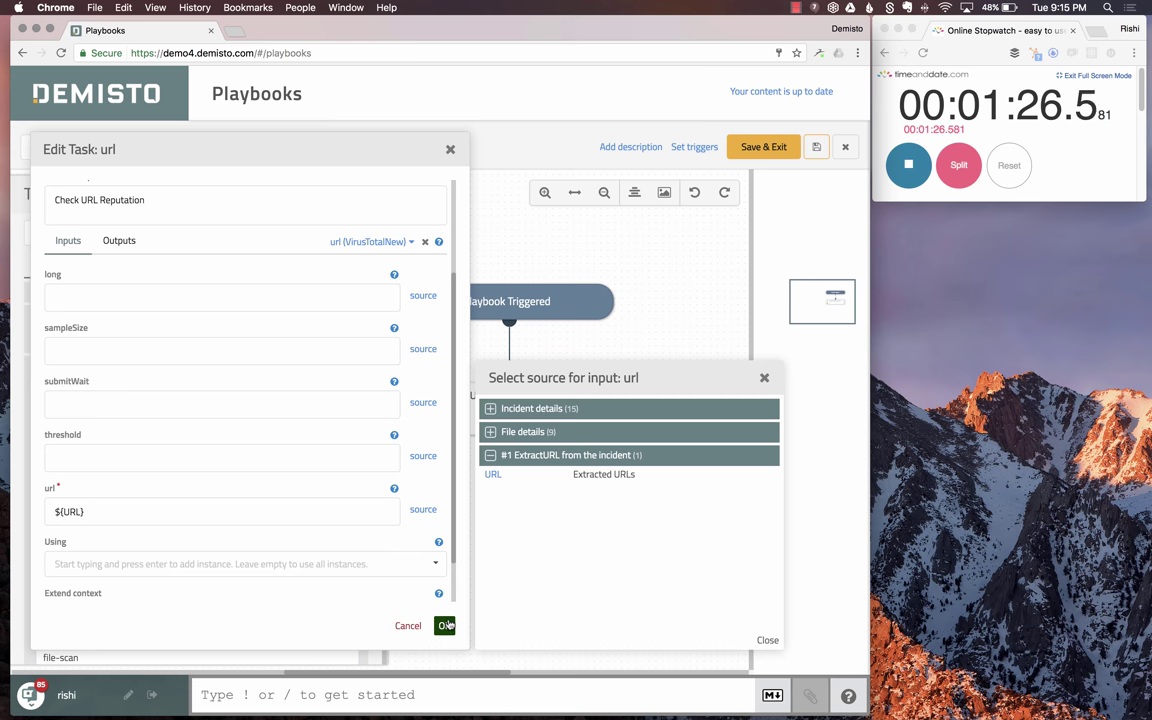
click(445, 625)
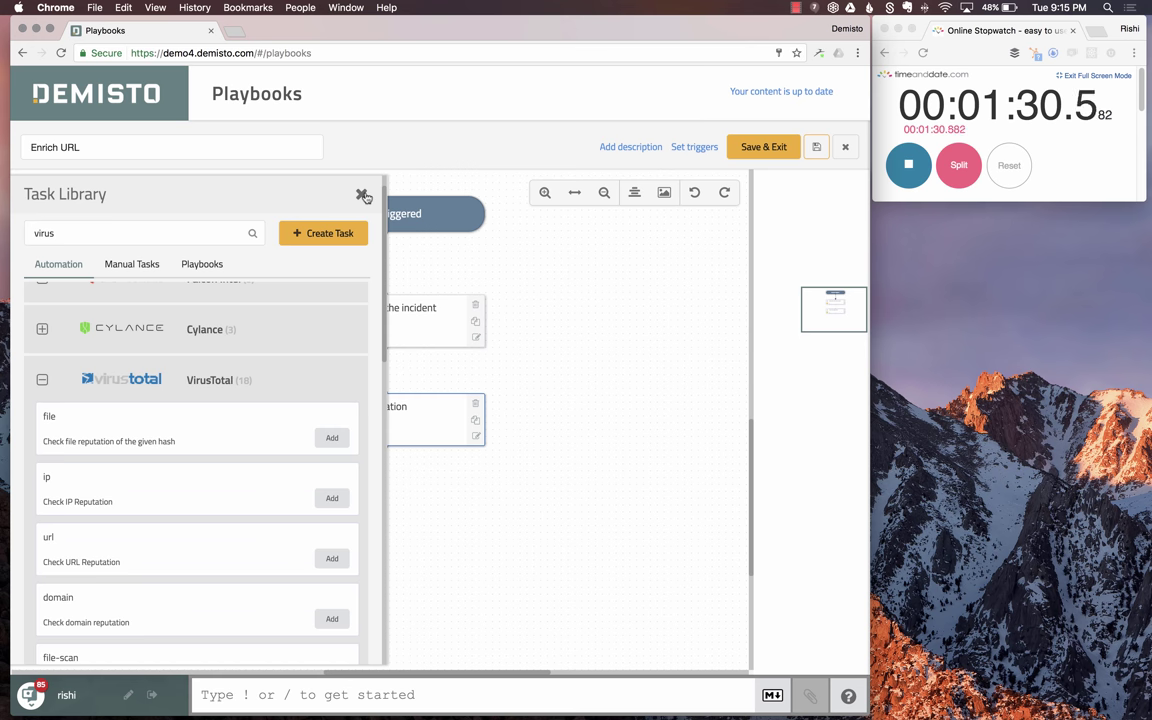
- Link ExtractURL to Check URL Reputation, then bring the task library back
double_click(212, 232)
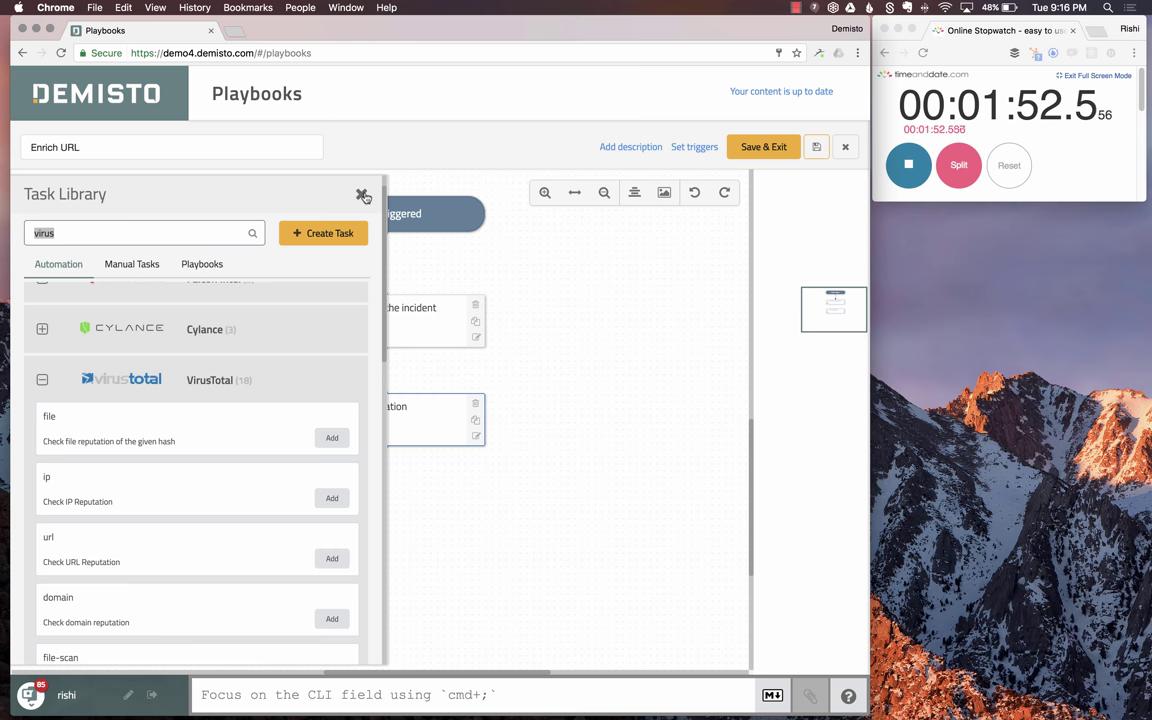
click(363, 196)
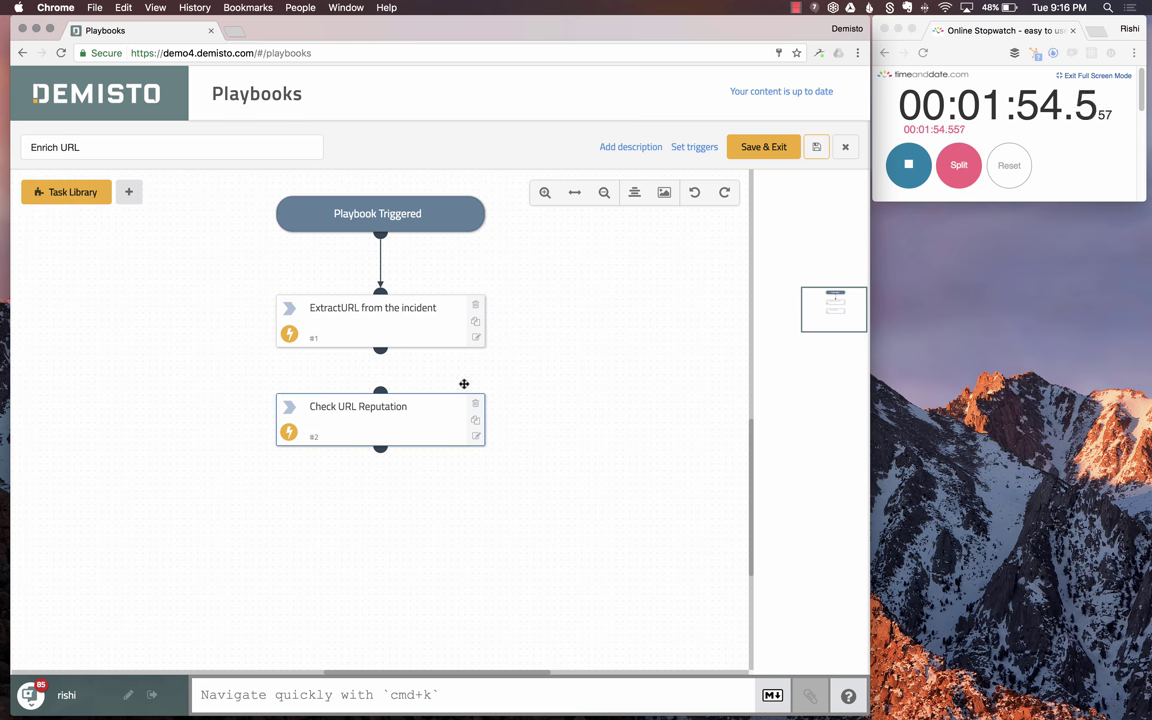
drag(380, 349, 380, 391)
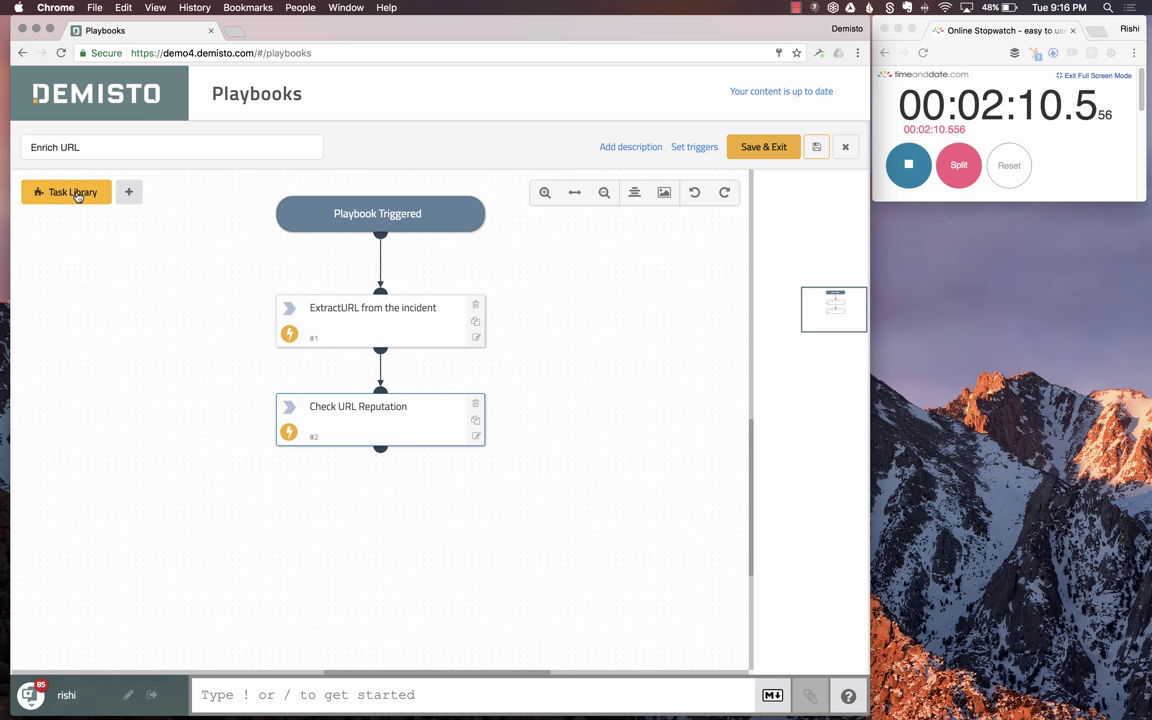
click(77, 193)
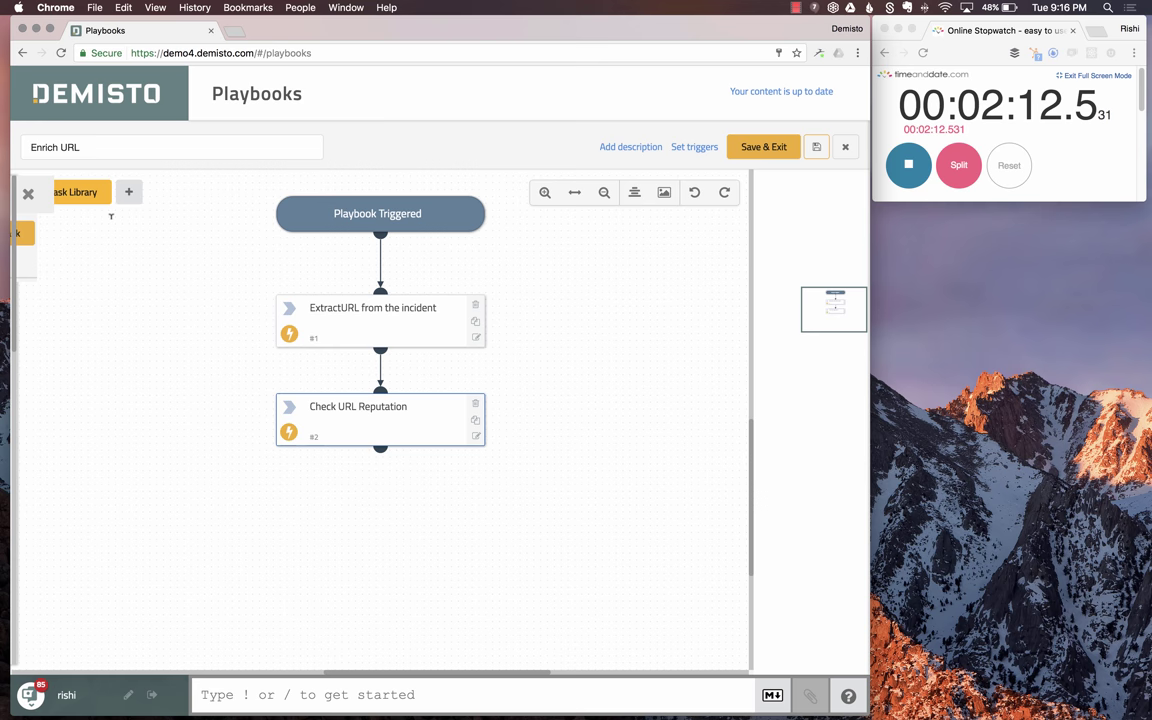
- Add an Exists condition 'Check if malicious URLs were found?' testing ${URL/Malicious} from Check URL Reputation
text(exists)
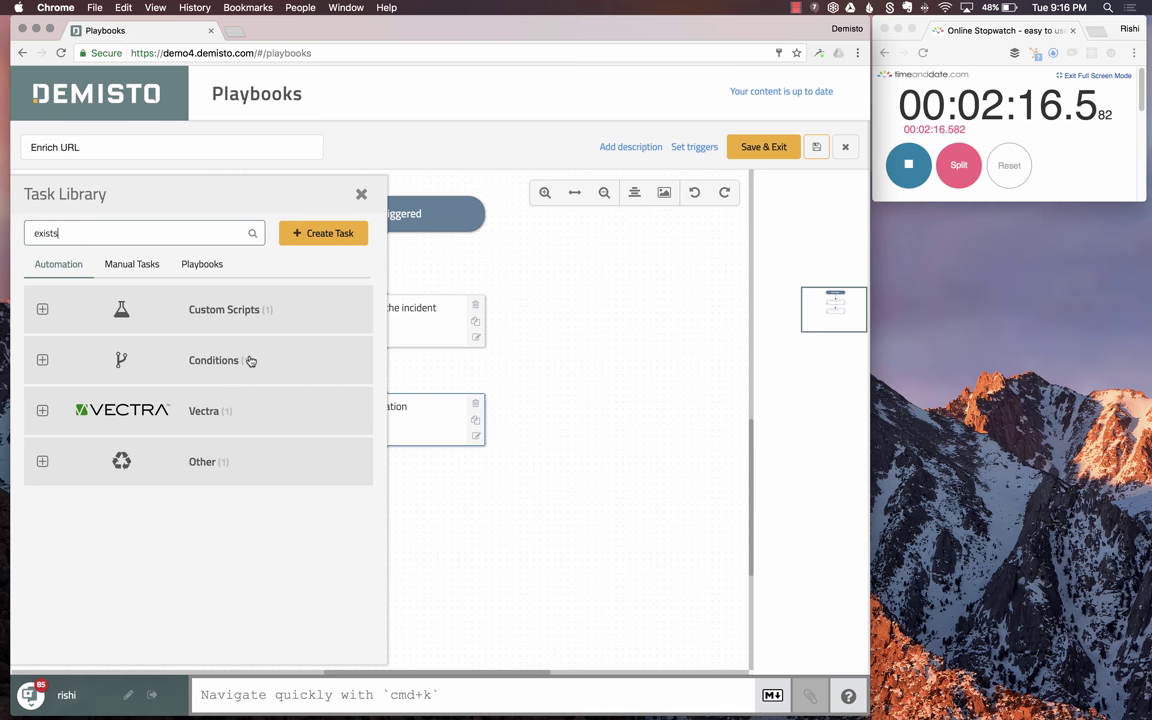
click(249, 360)
click(337, 417)
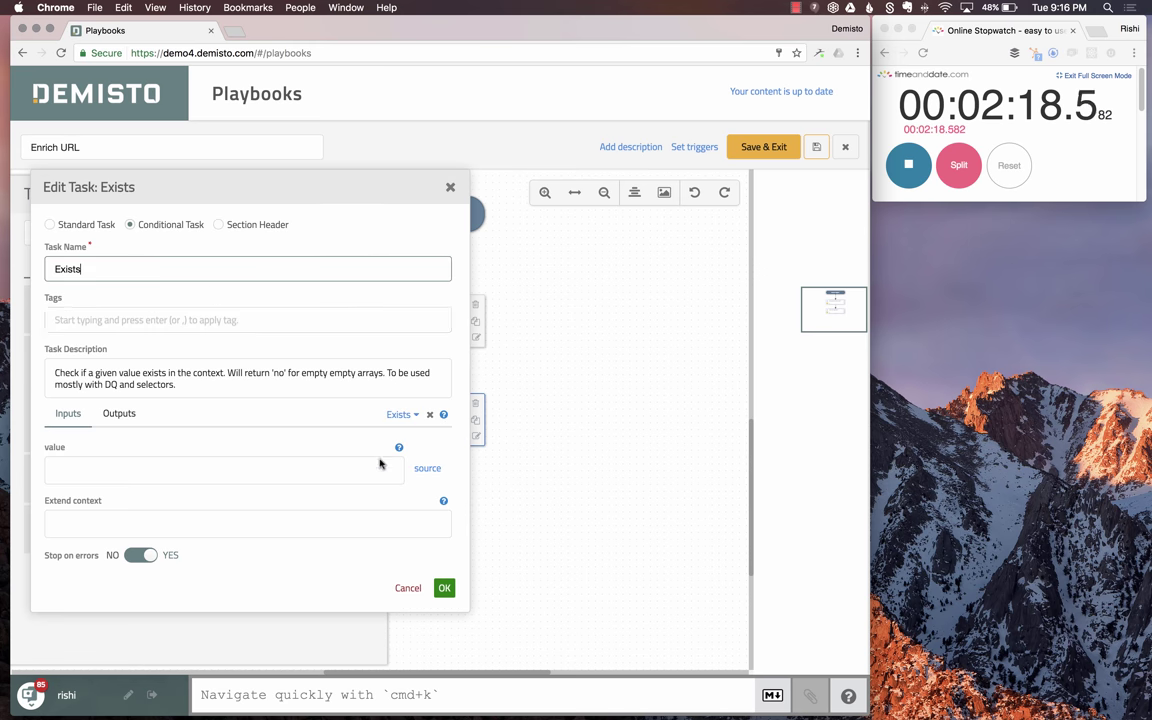
text(Ch)
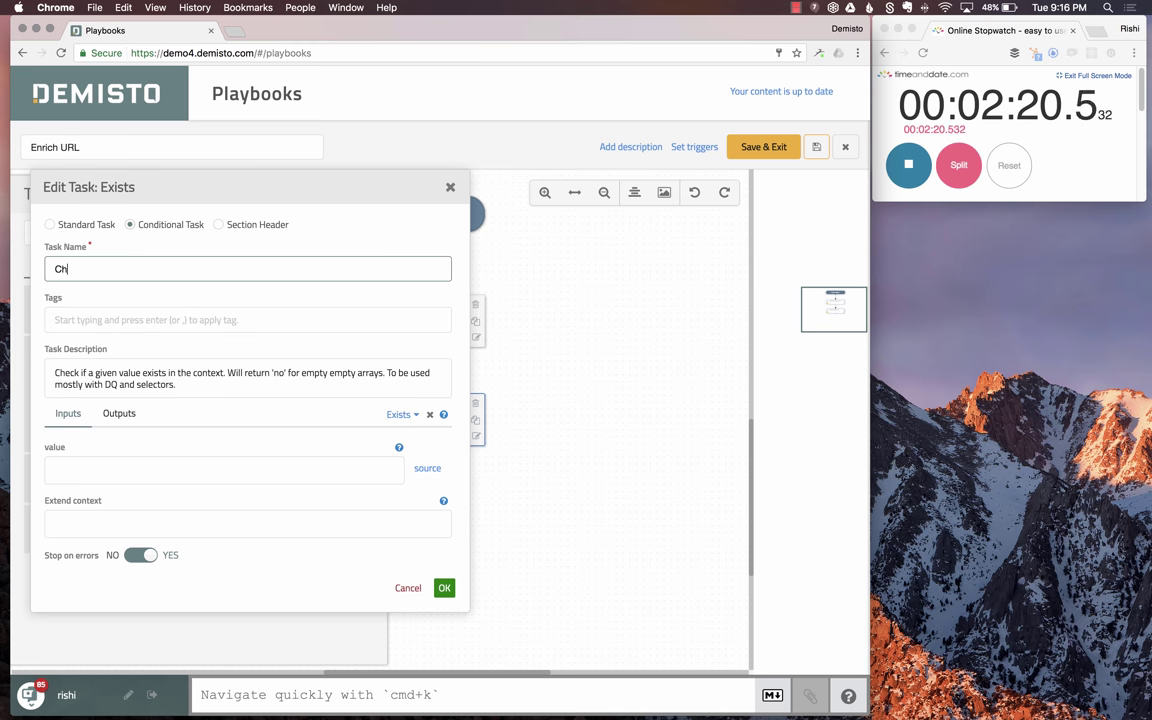
text(eck if malicio)
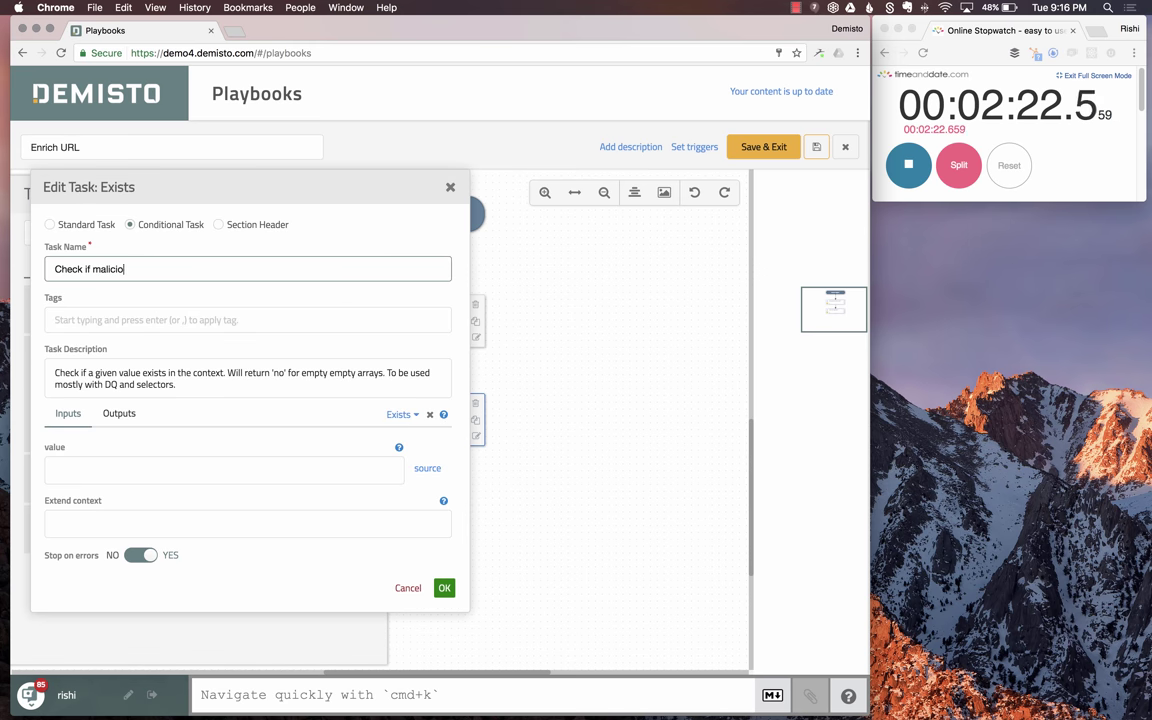
text(us URLs )
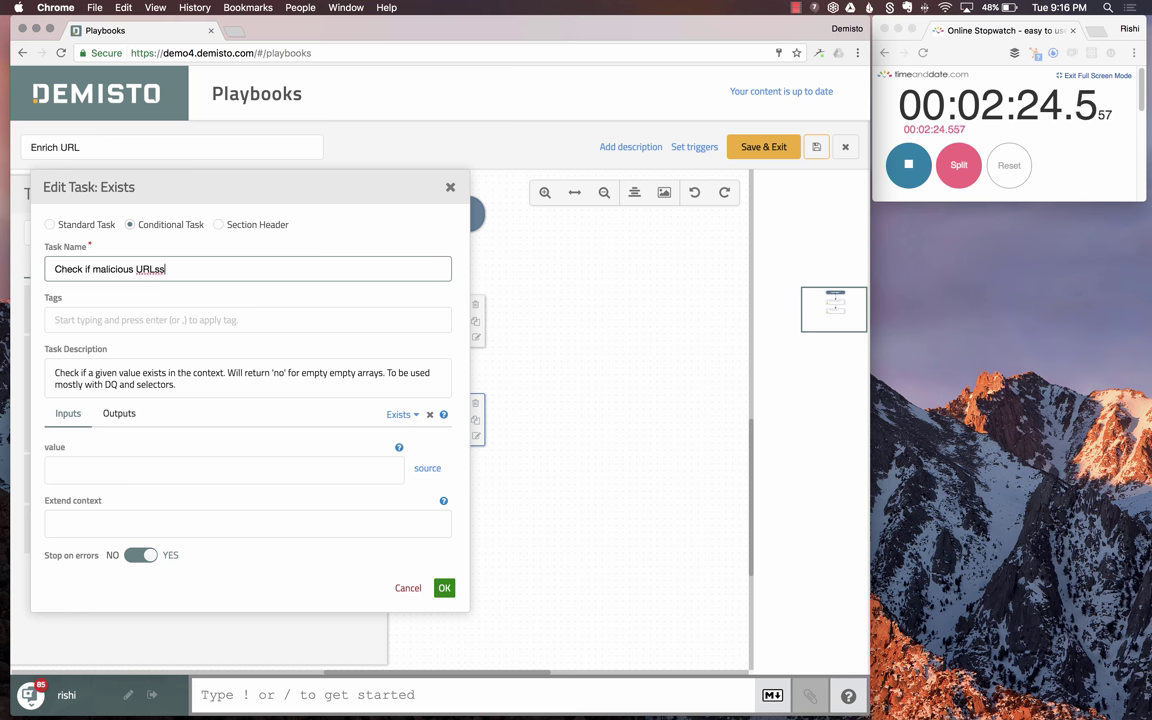
text(were foun)
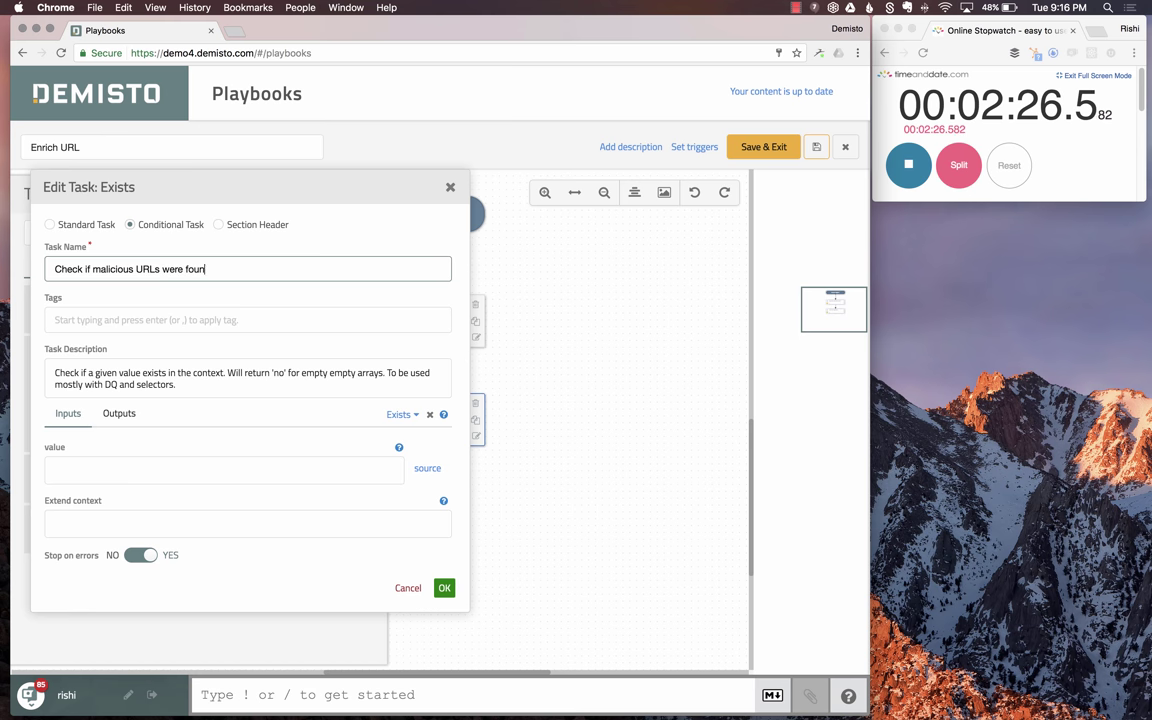
text(d?)
click(427, 470)
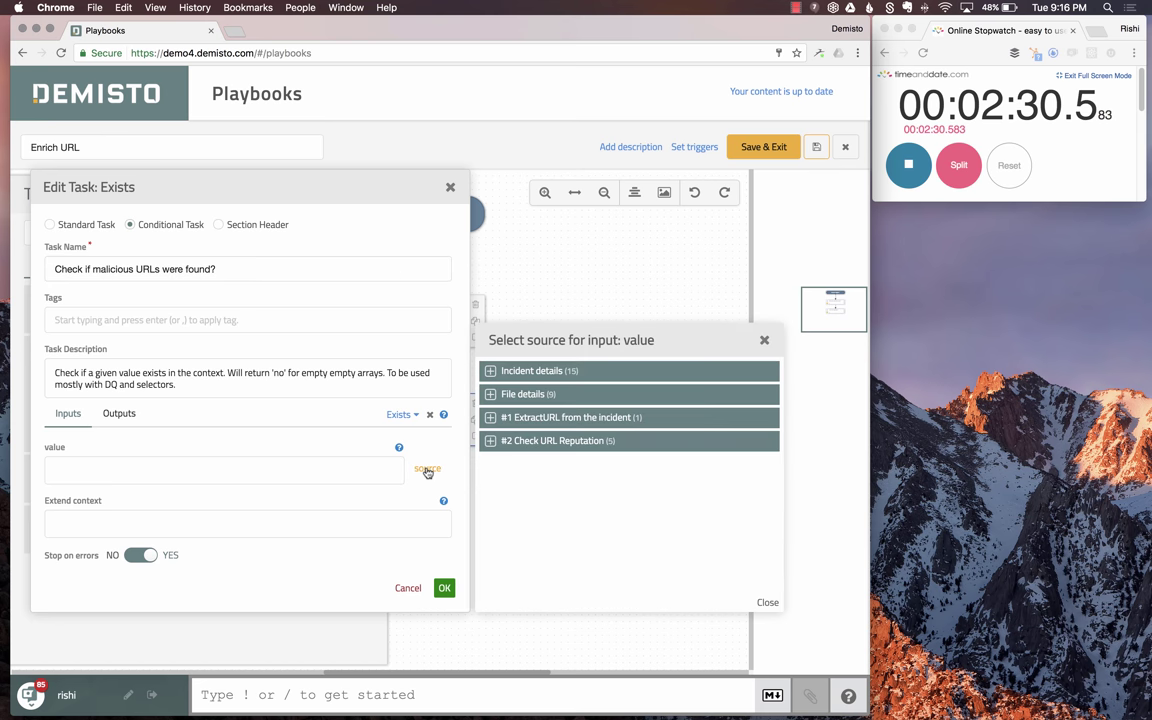
click(557, 440)
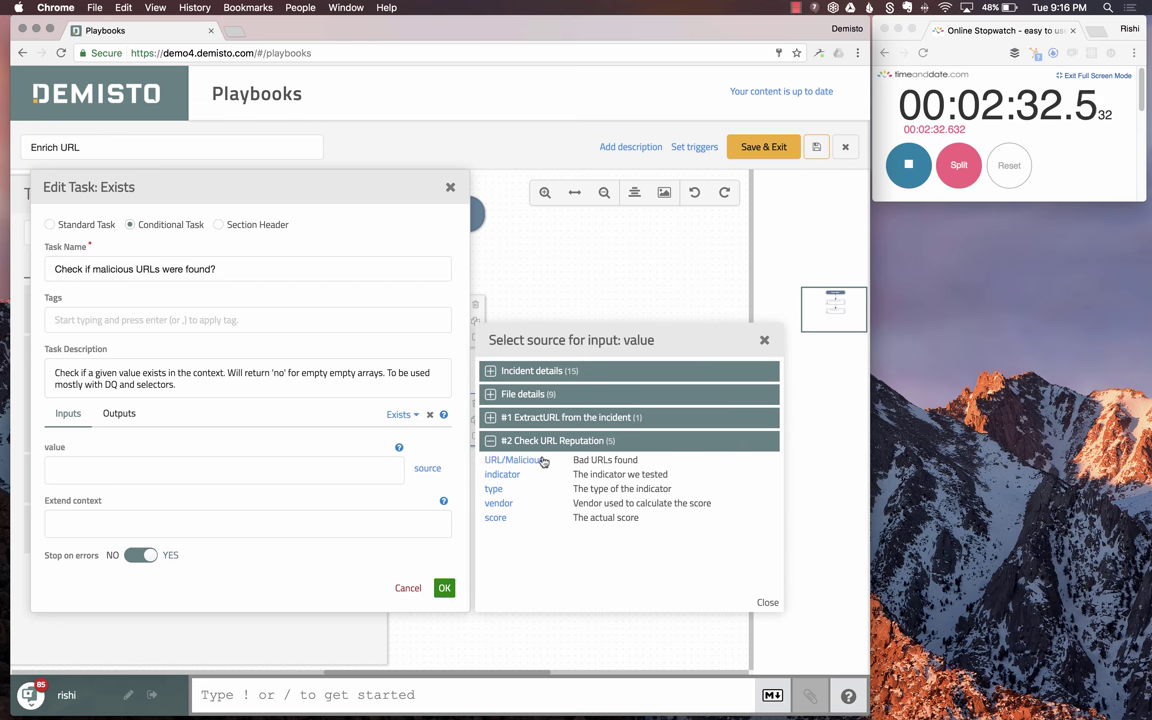
click(499, 459)
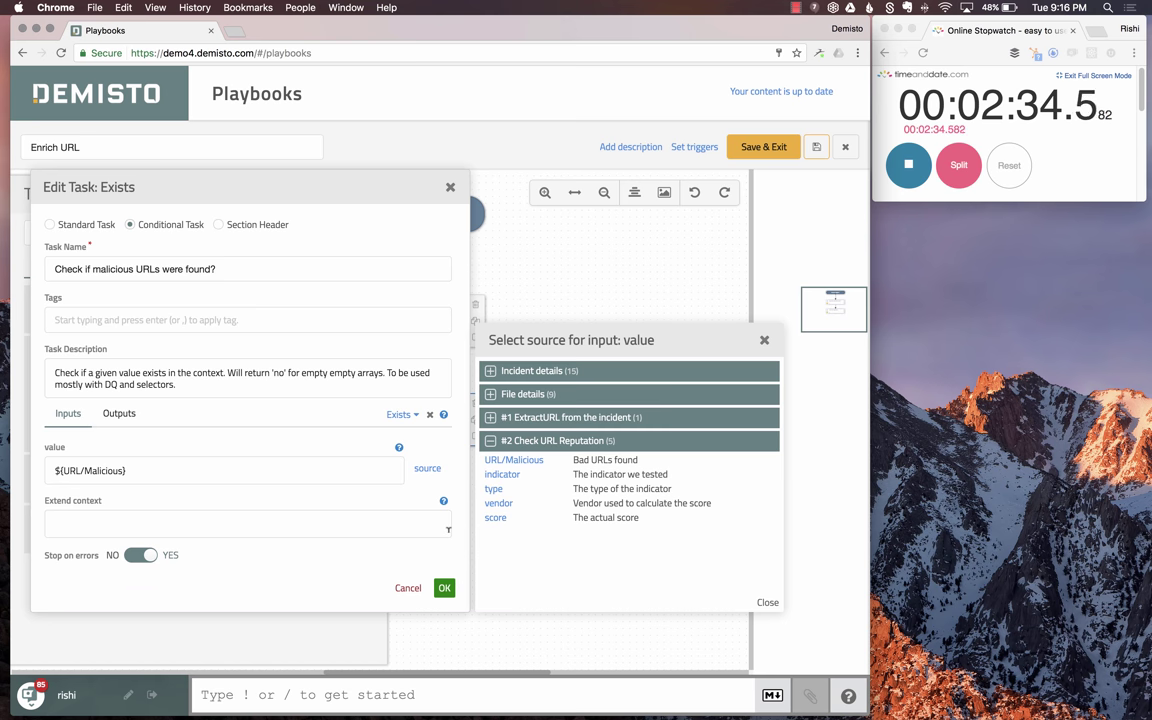
click(444, 589)
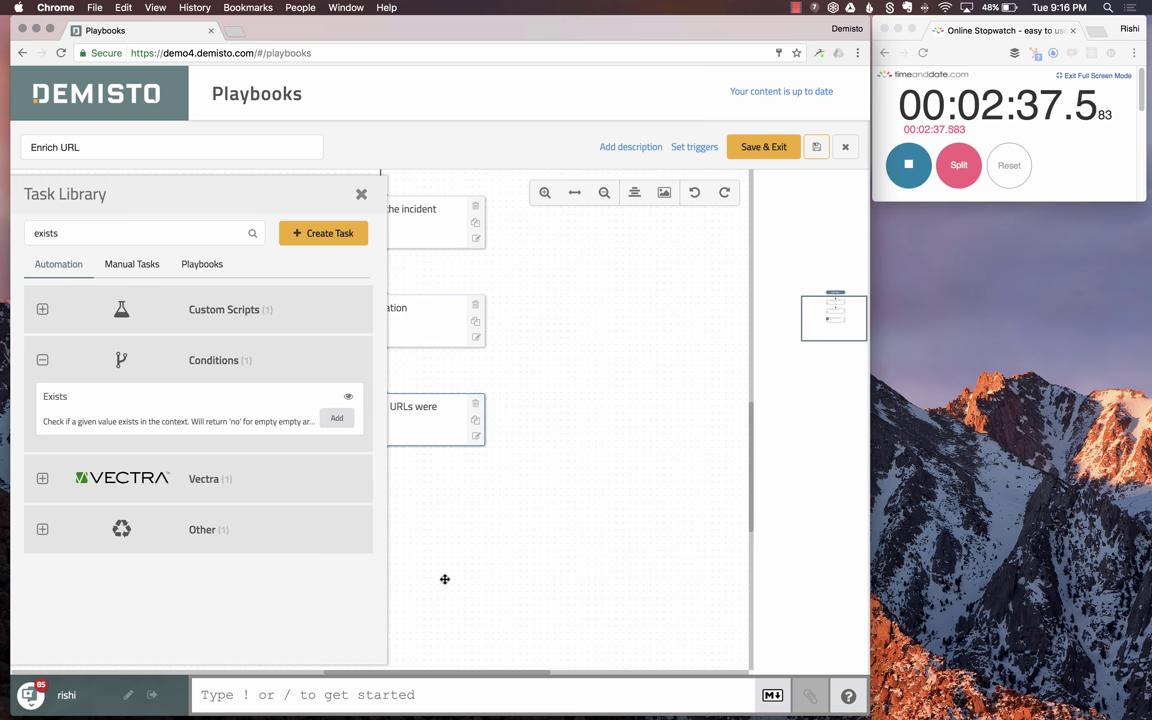
- Connect Check URL Reputation to the malicious-URL check and add Mail Sender's SendEmail task
click(361, 196)
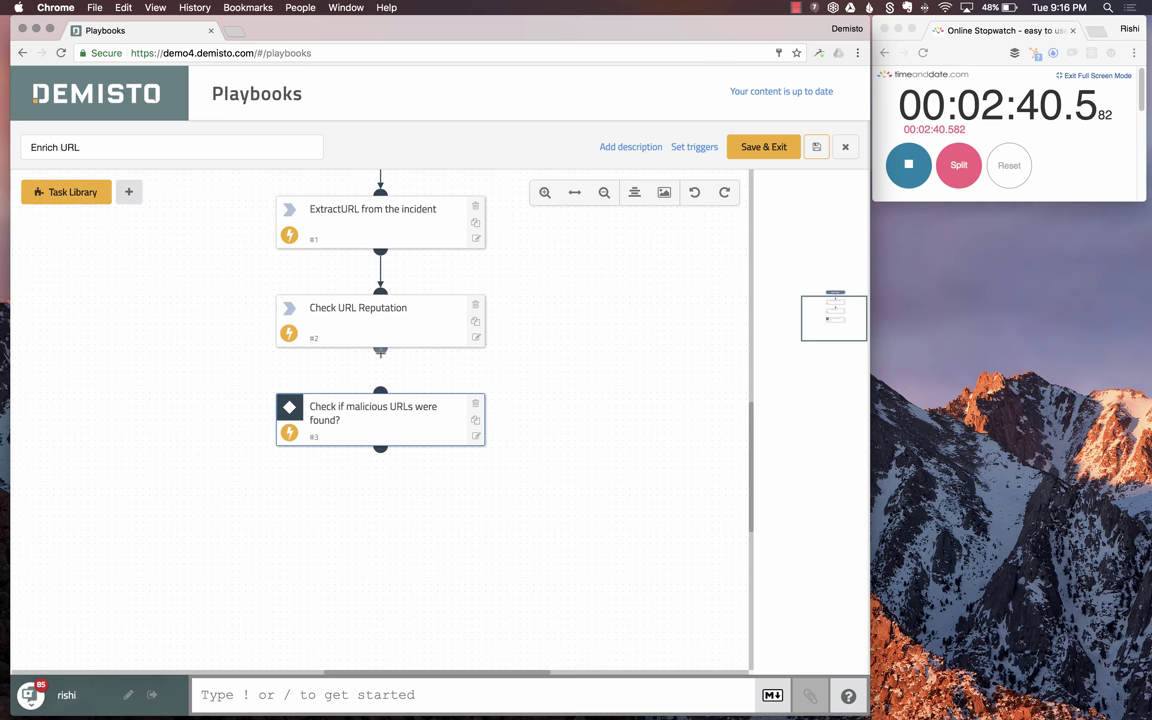
drag(380, 350, 320, 396)
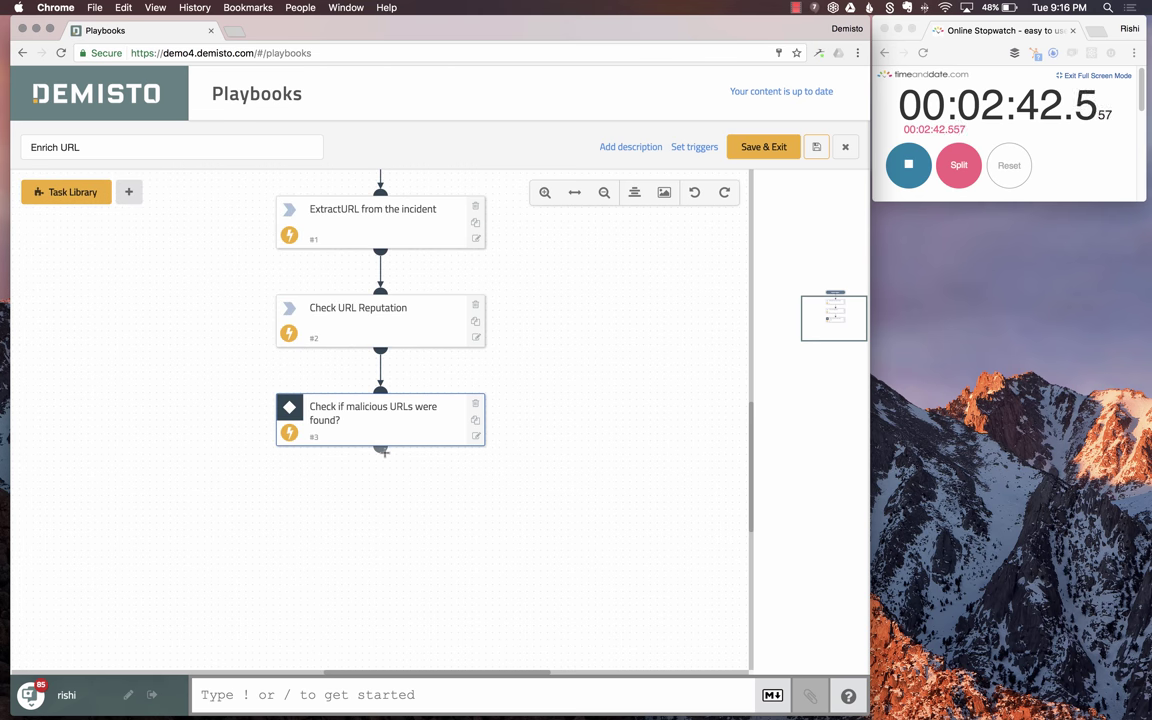
click(82, 198)
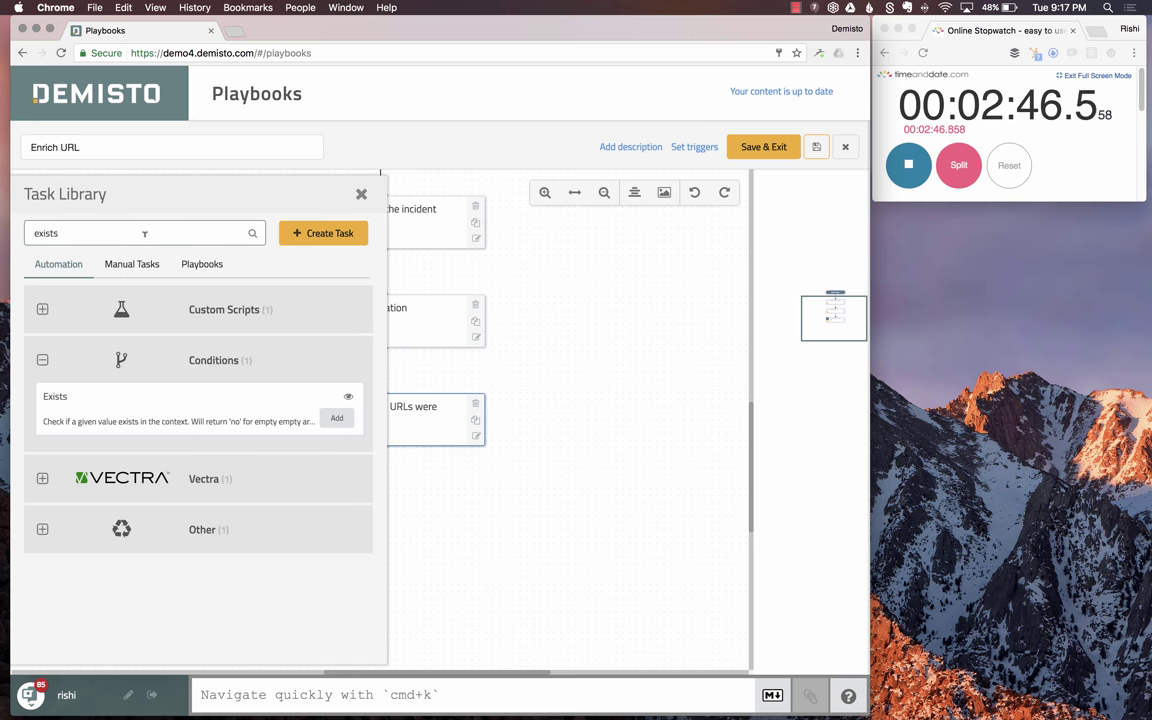
double_click(145, 233)
text(sendemaiulk)
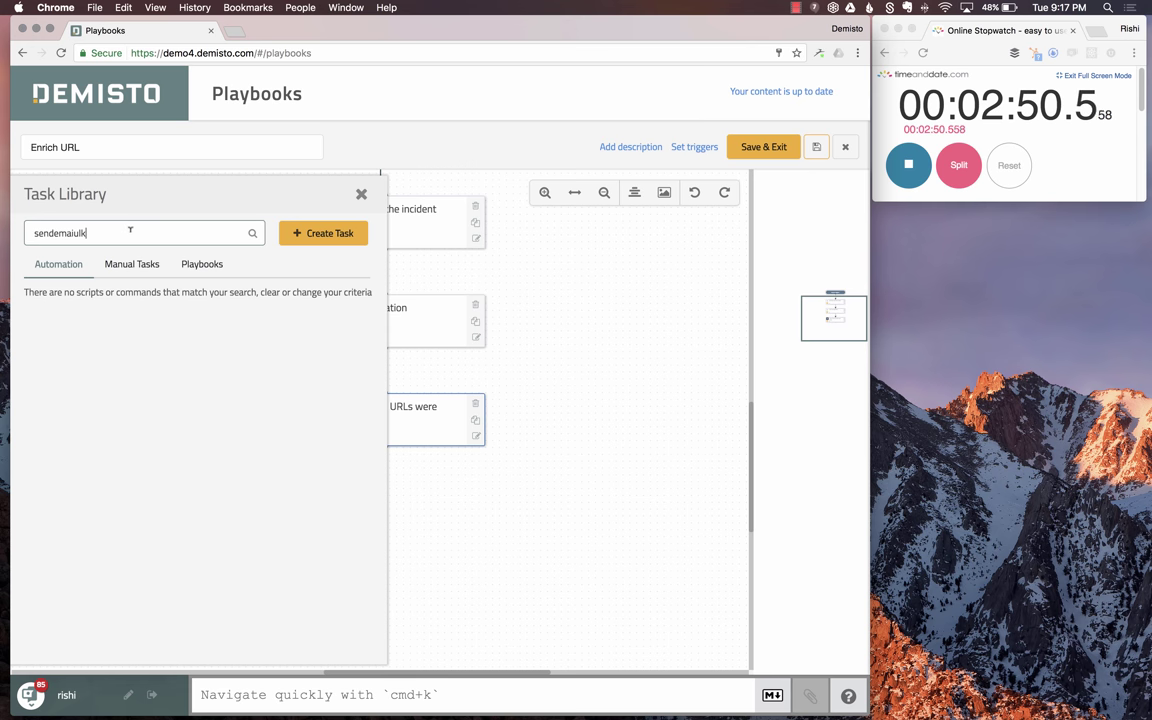
key(BackSpace)
key(BackSpace)
key(BackSpace)
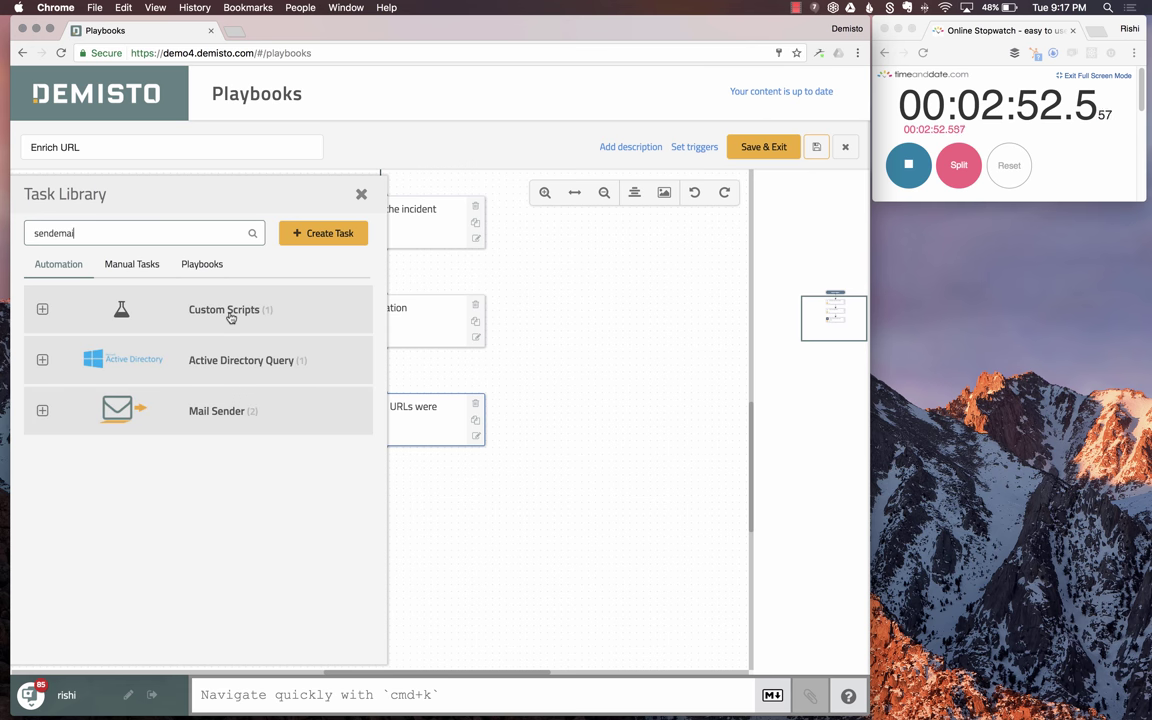
click(238, 412)
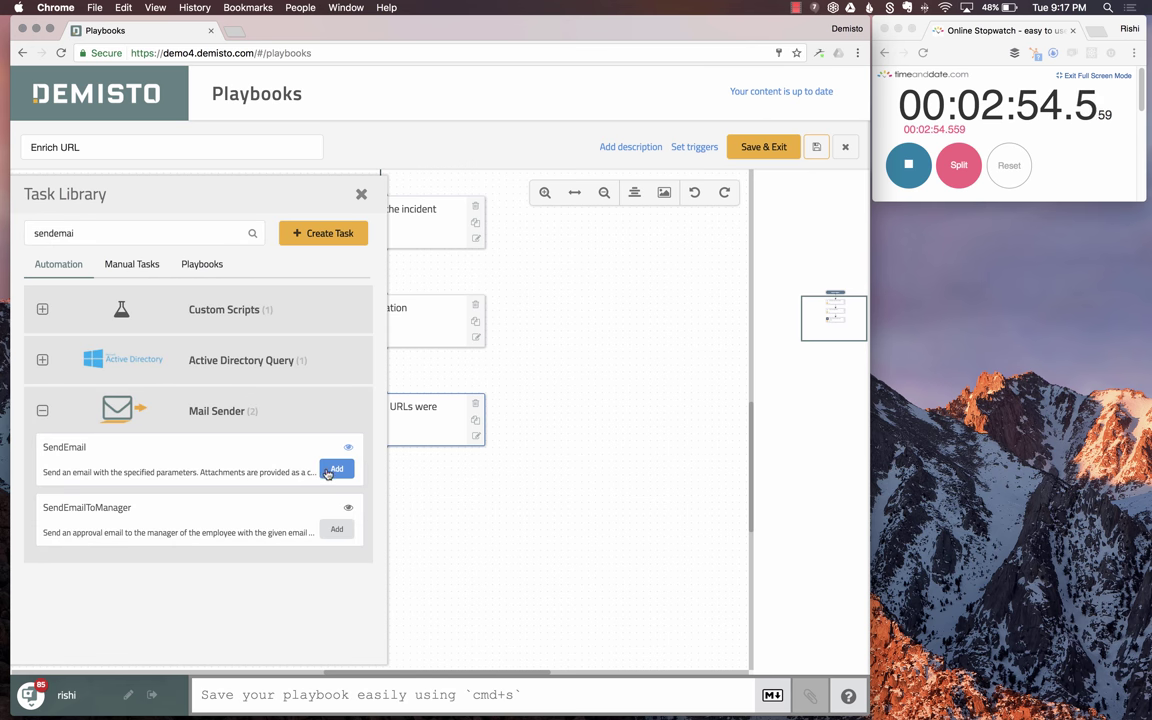
click(333, 471)
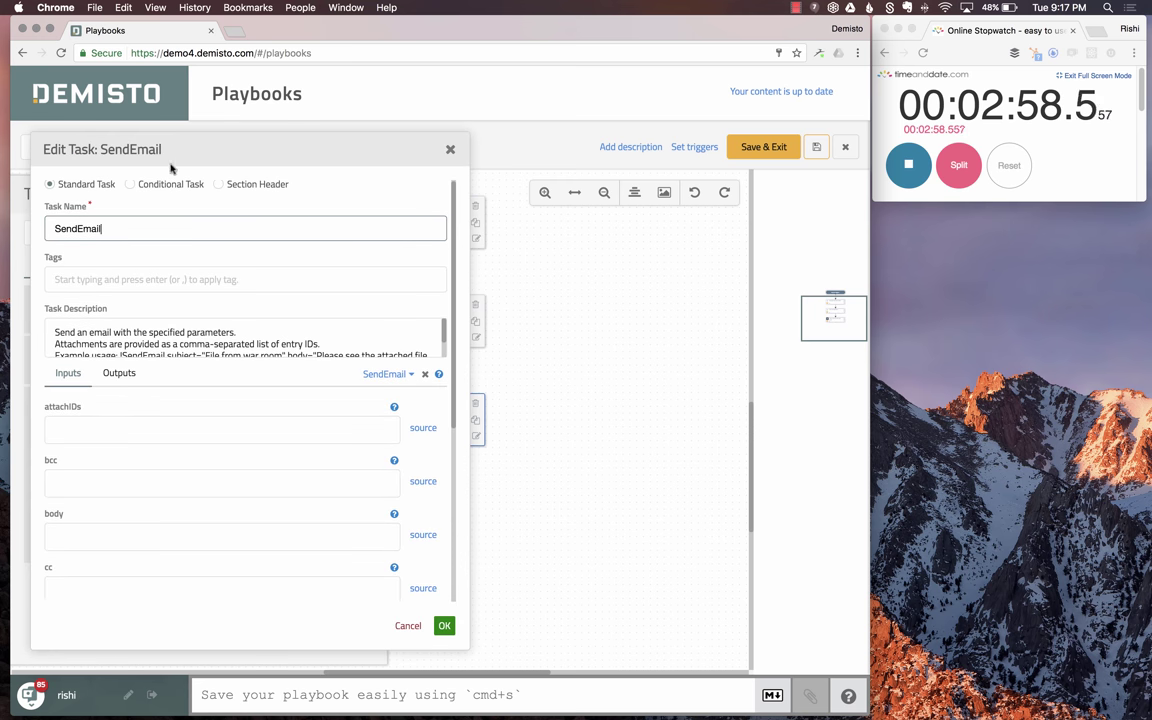
- Rename the task to 'SendEmail about malicious URL'
text(abou)
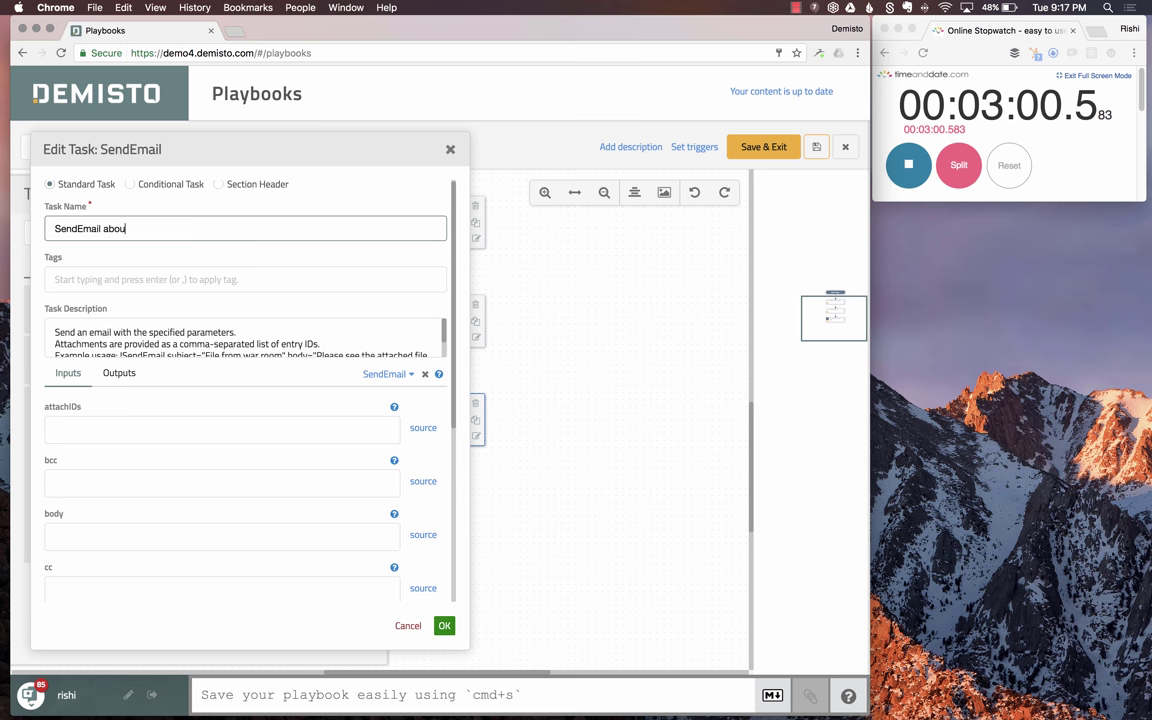
text(t malciiosu)
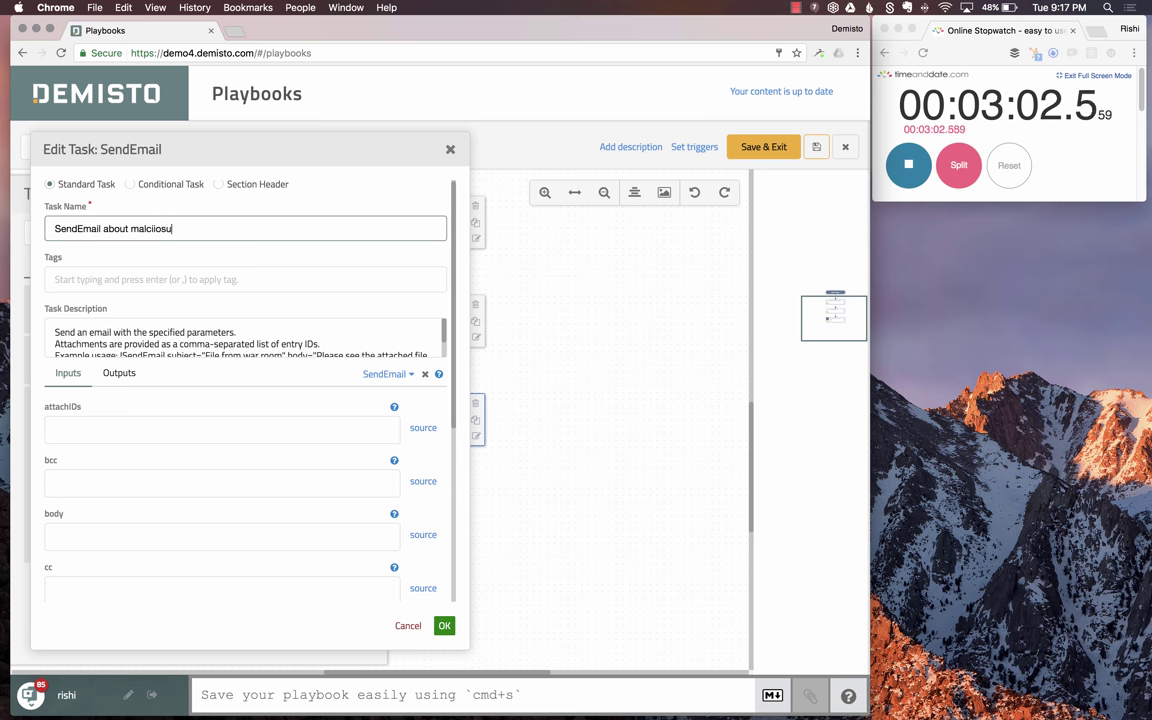
key(BackSpace)
key(BackSpace)
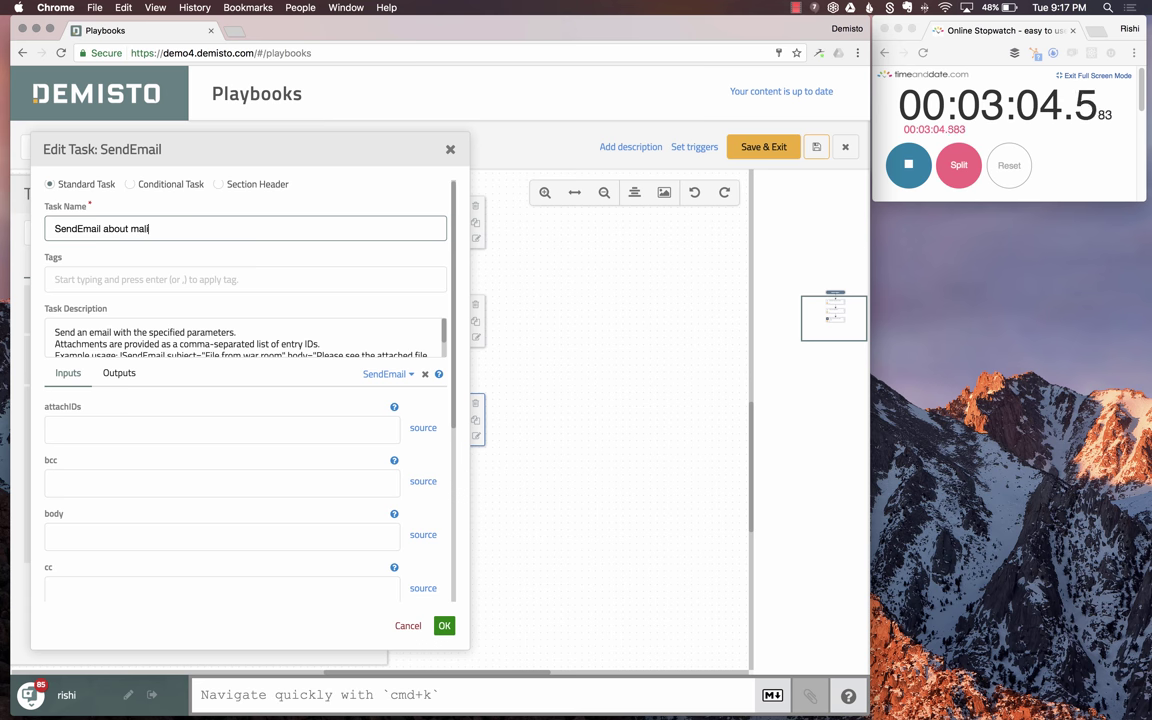
text(icious URL)
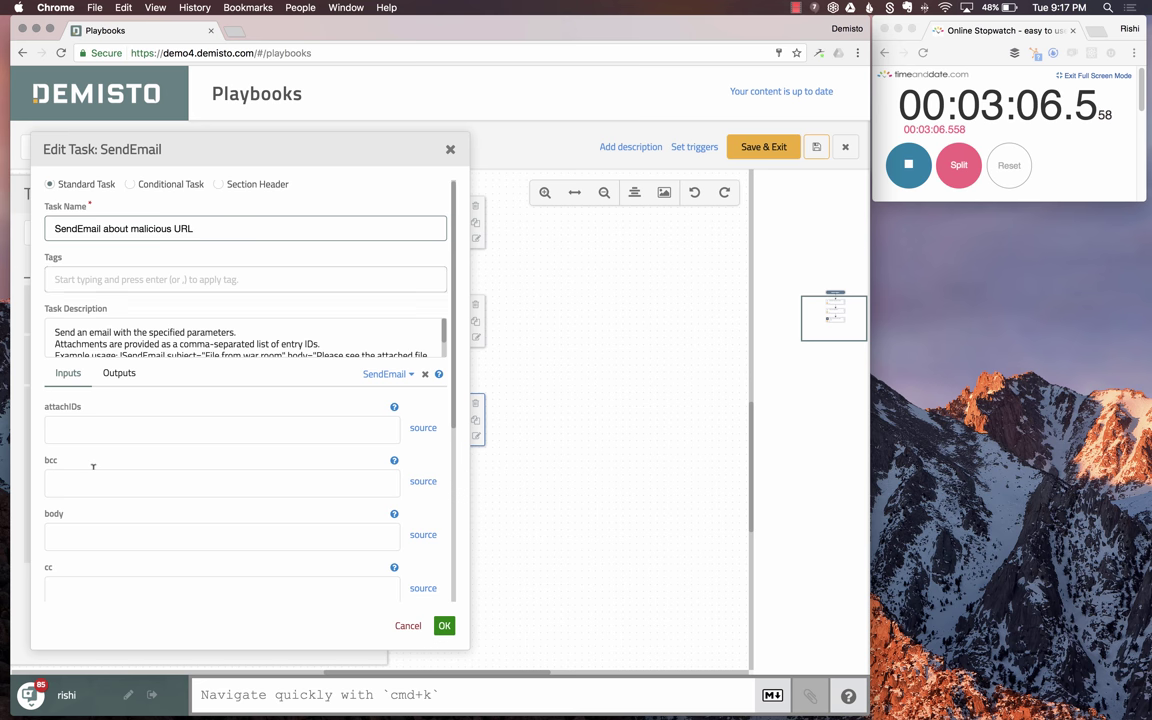
scroll(145, 479, down, 1)
scroll(131, 404, up, 2)
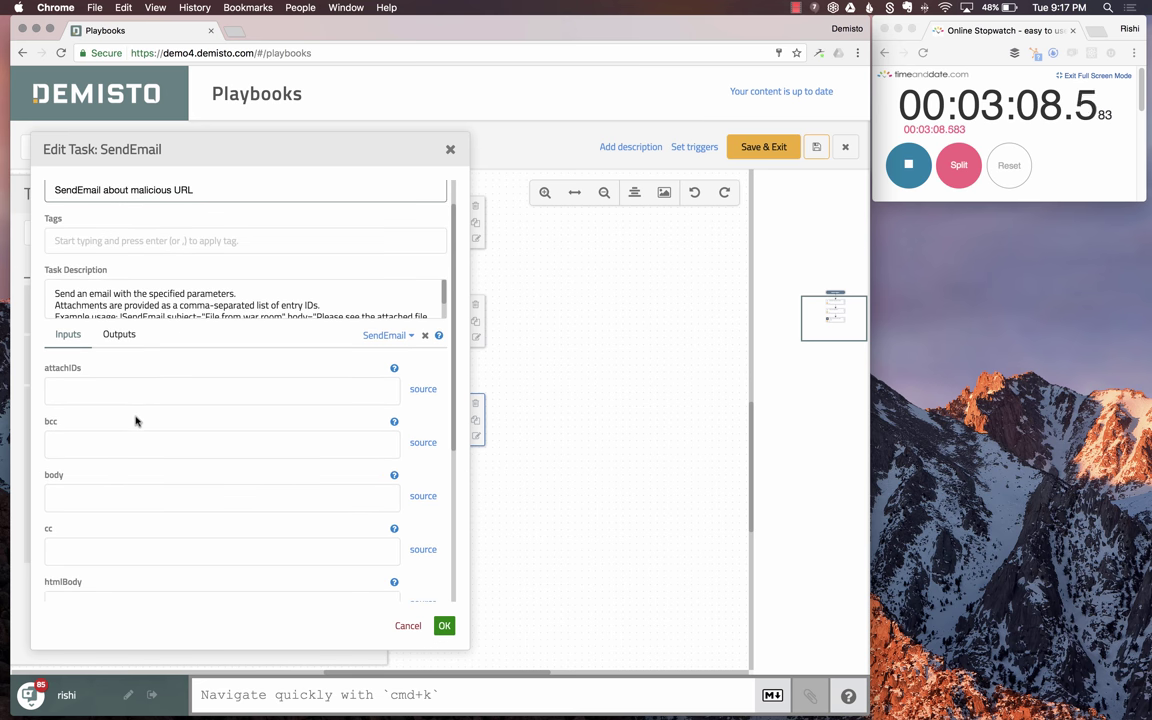
scroll(111, 440, down, 5)
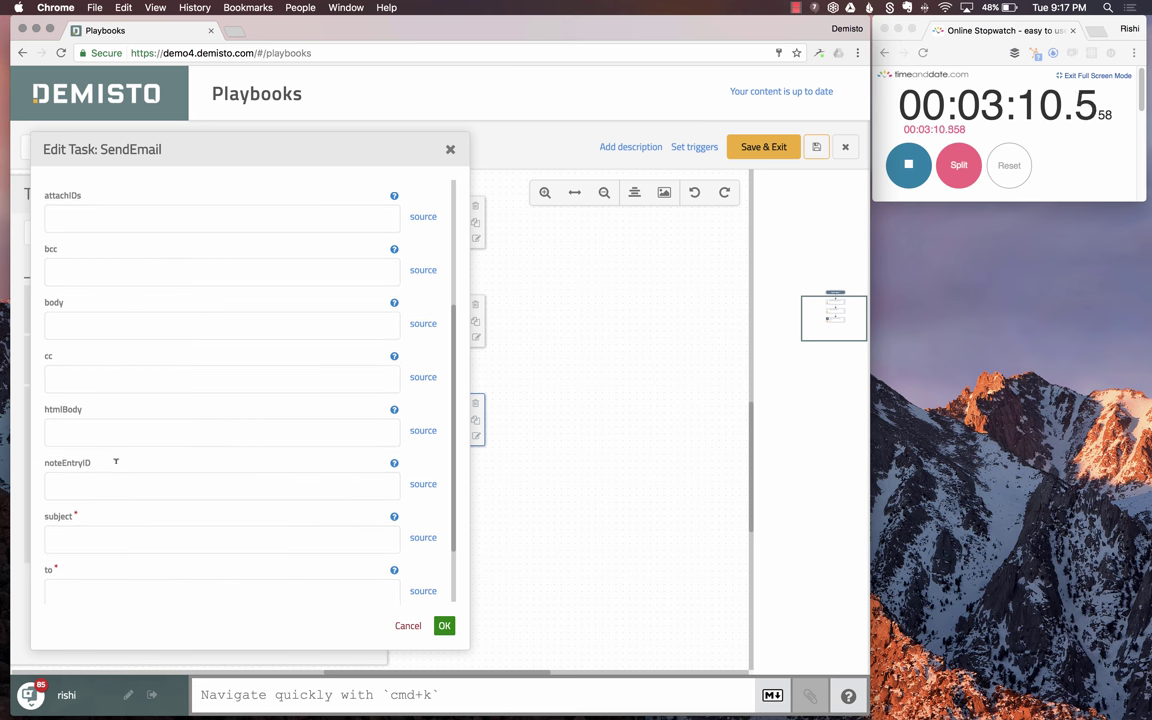
- Enter the analyst's e-mail address as the recipient in the to field
click(125, 580)
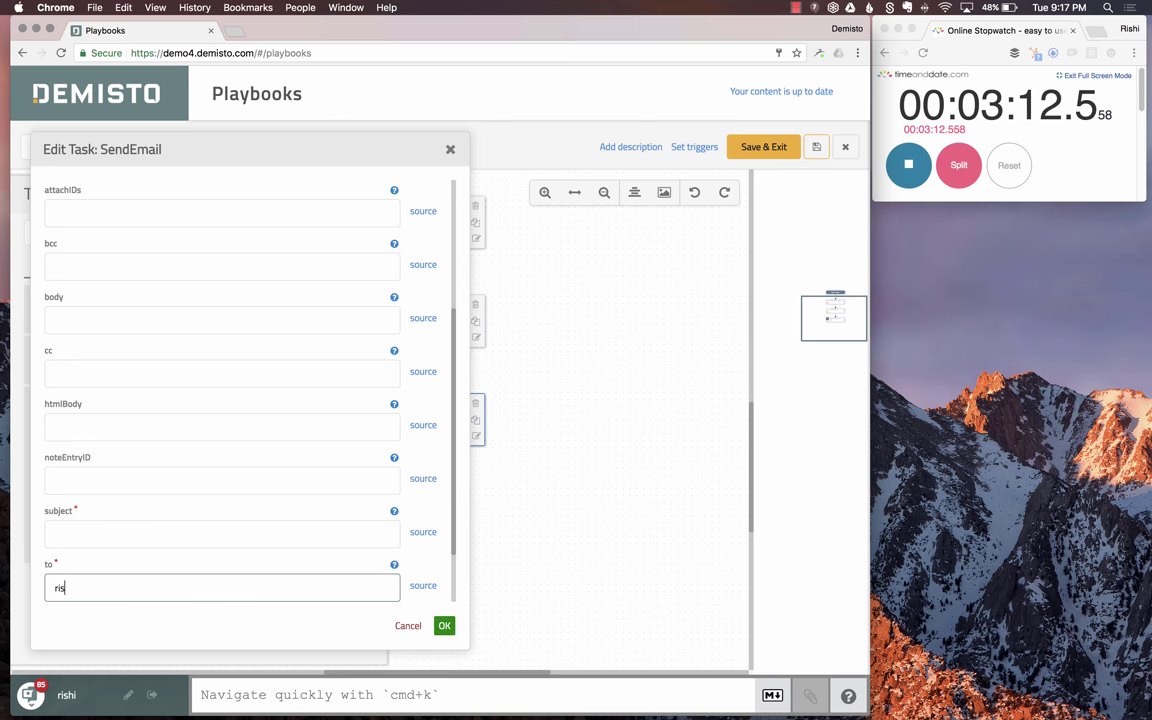
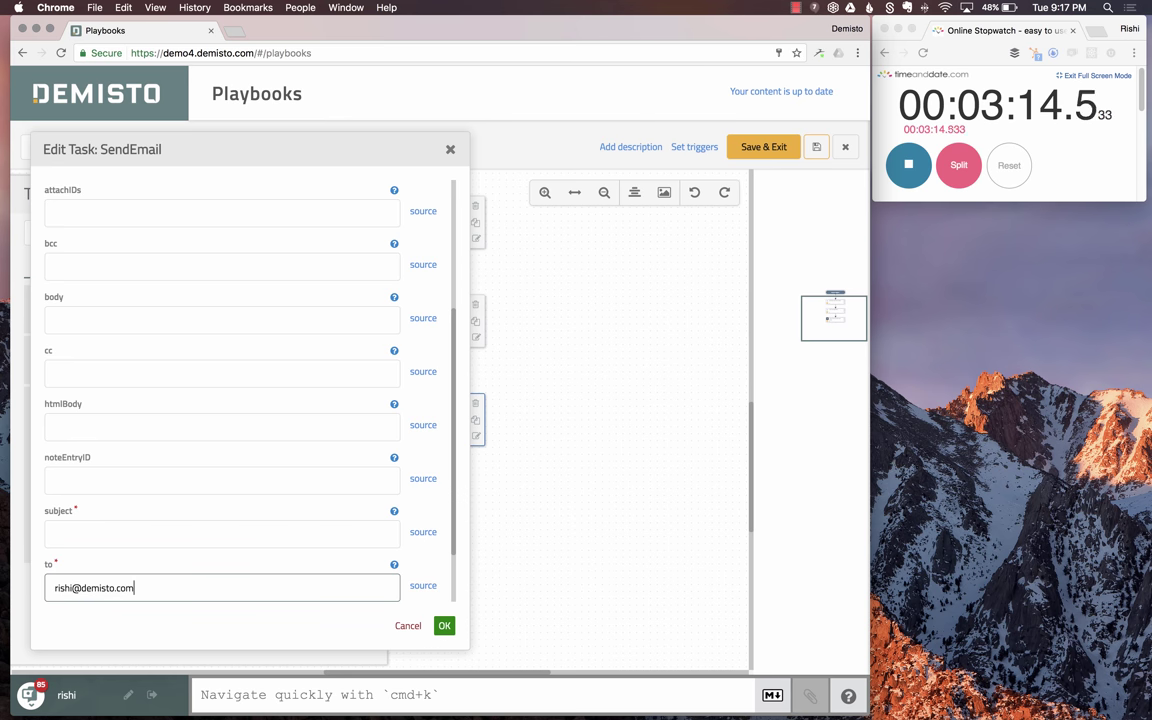
scroll(170, 502, down, 2)
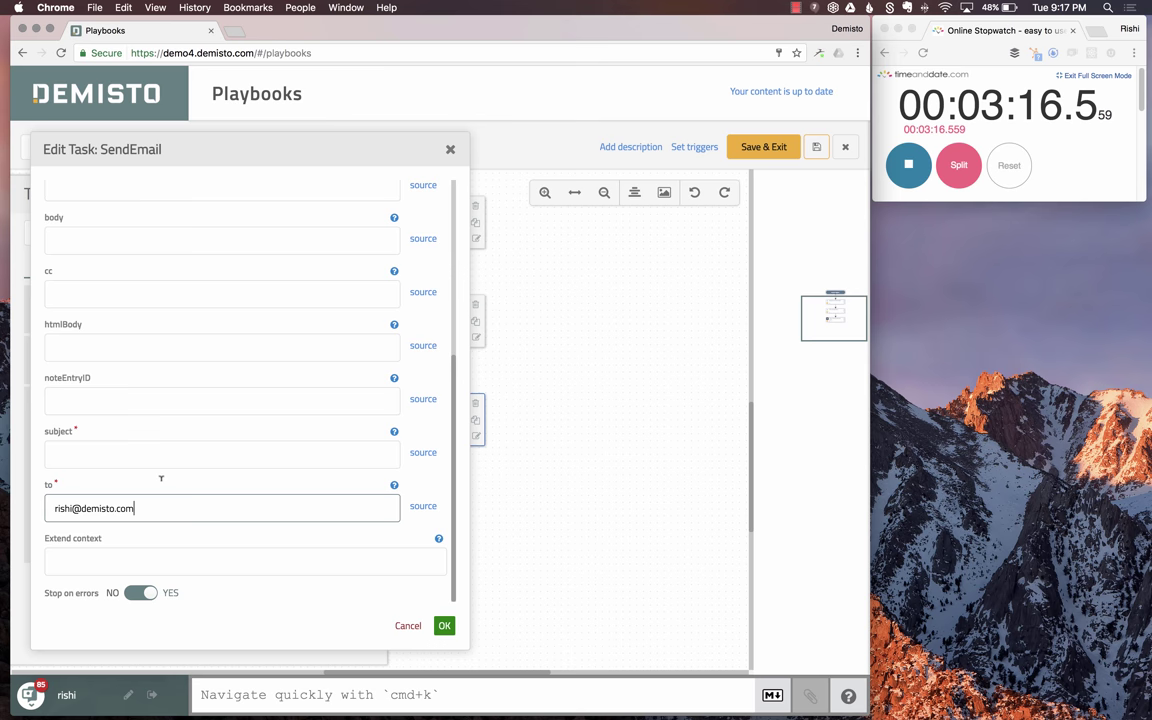
scroll(158, 460, up, 1)
- Write a body saying malicious URLs were found, 'Here is the list -', followed by ${URL/Malicious}
click(112, 274)
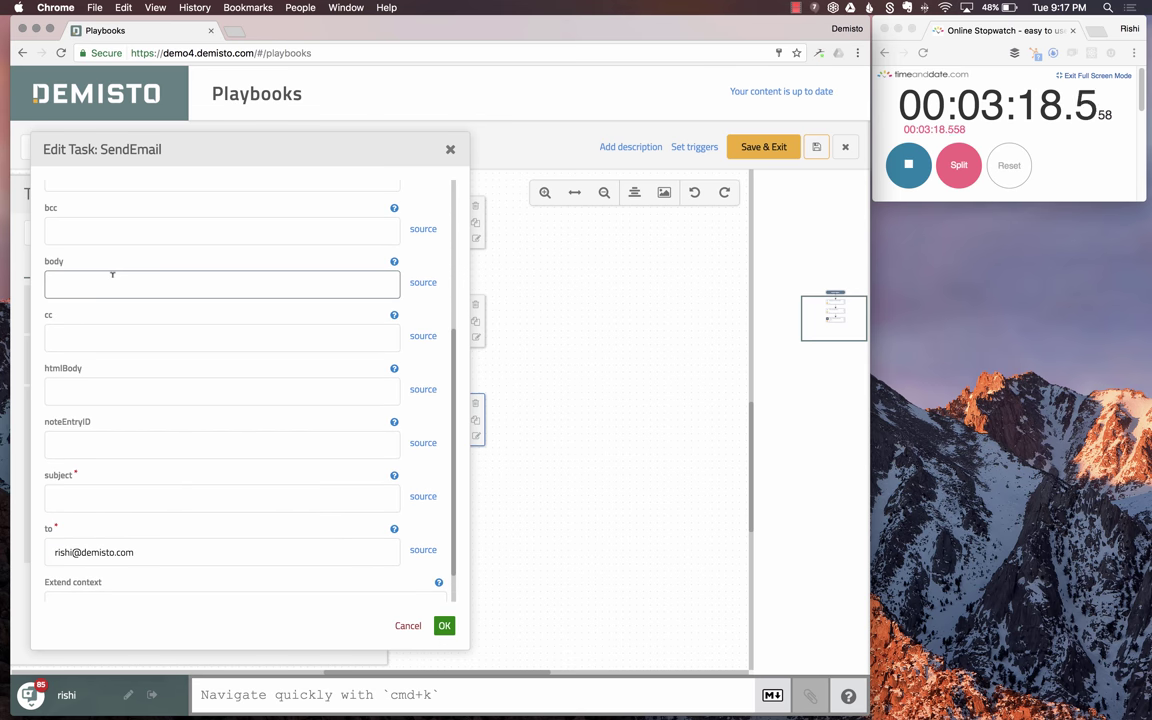
text(Malc)
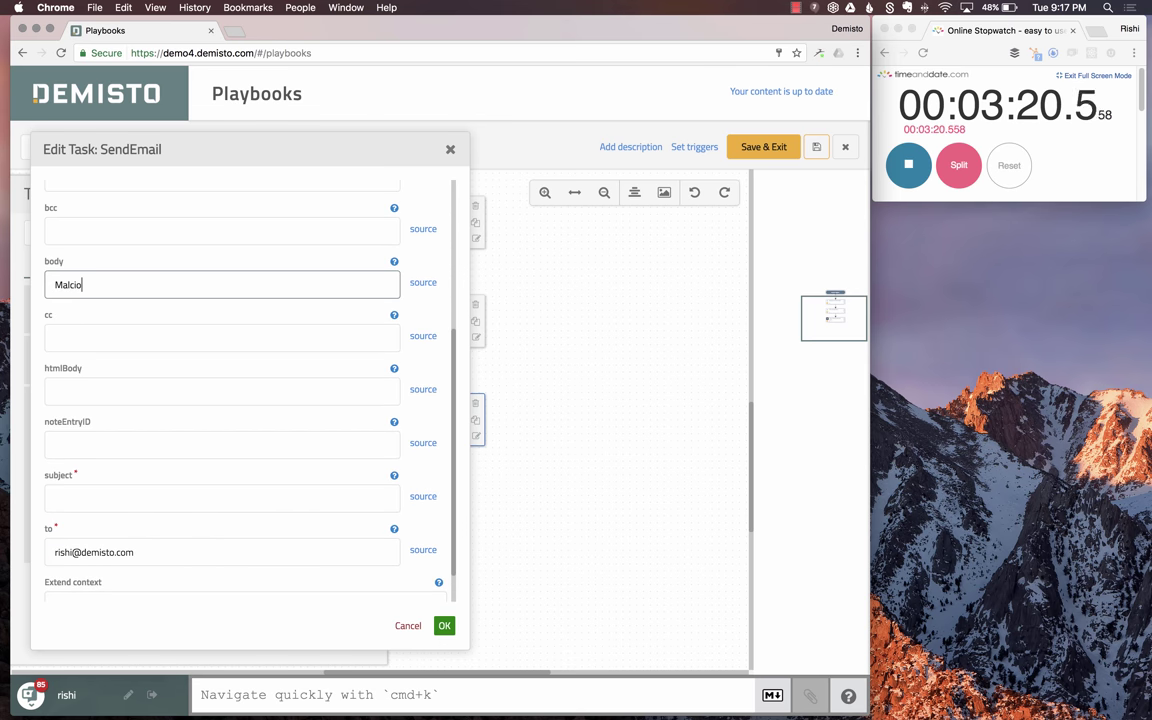
text(io)
key(BackSpace)
text(iciou)
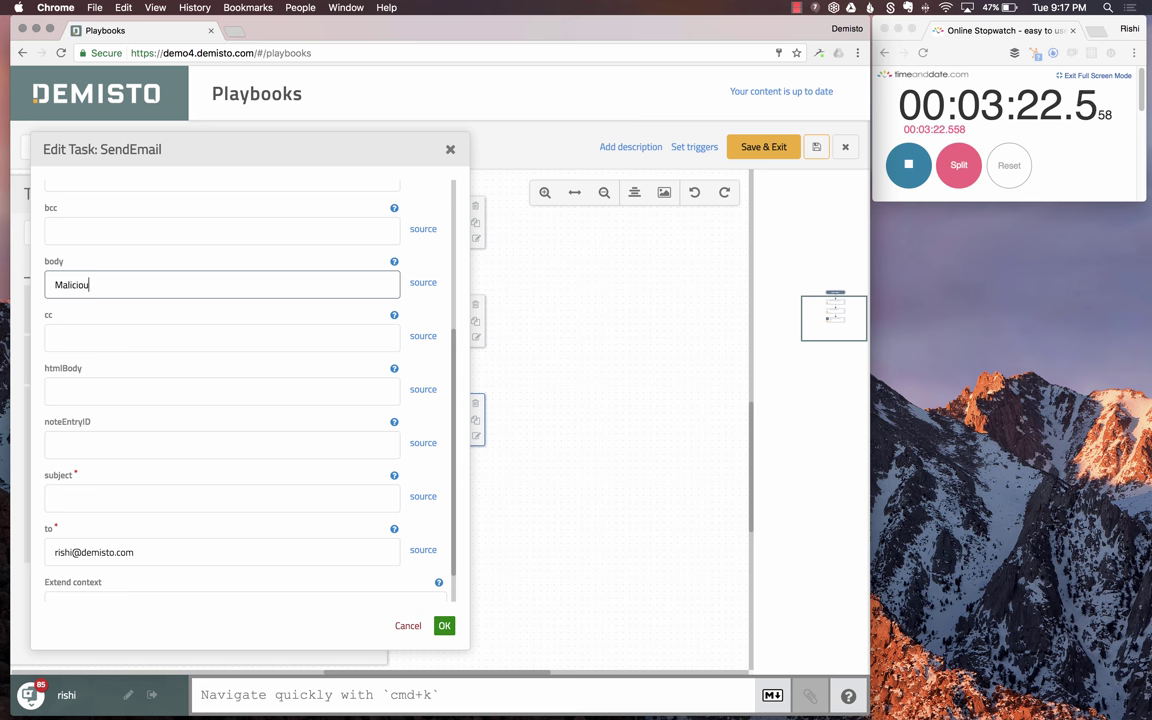
text(s)
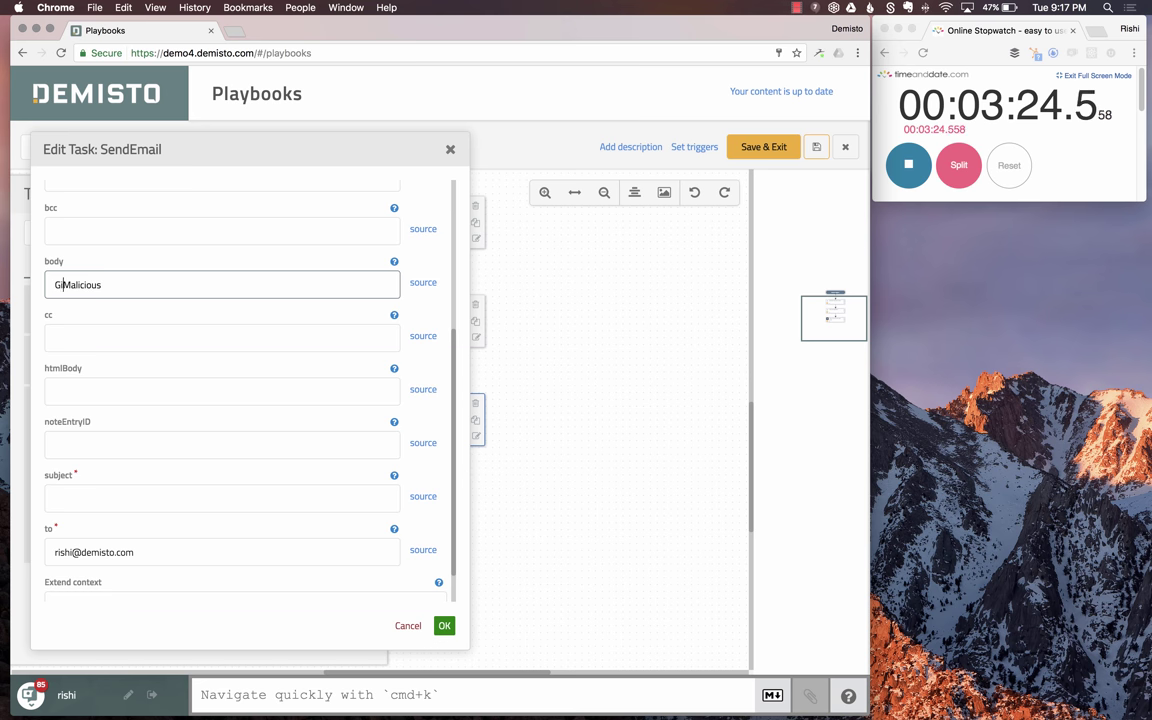
text(Hi  There,)
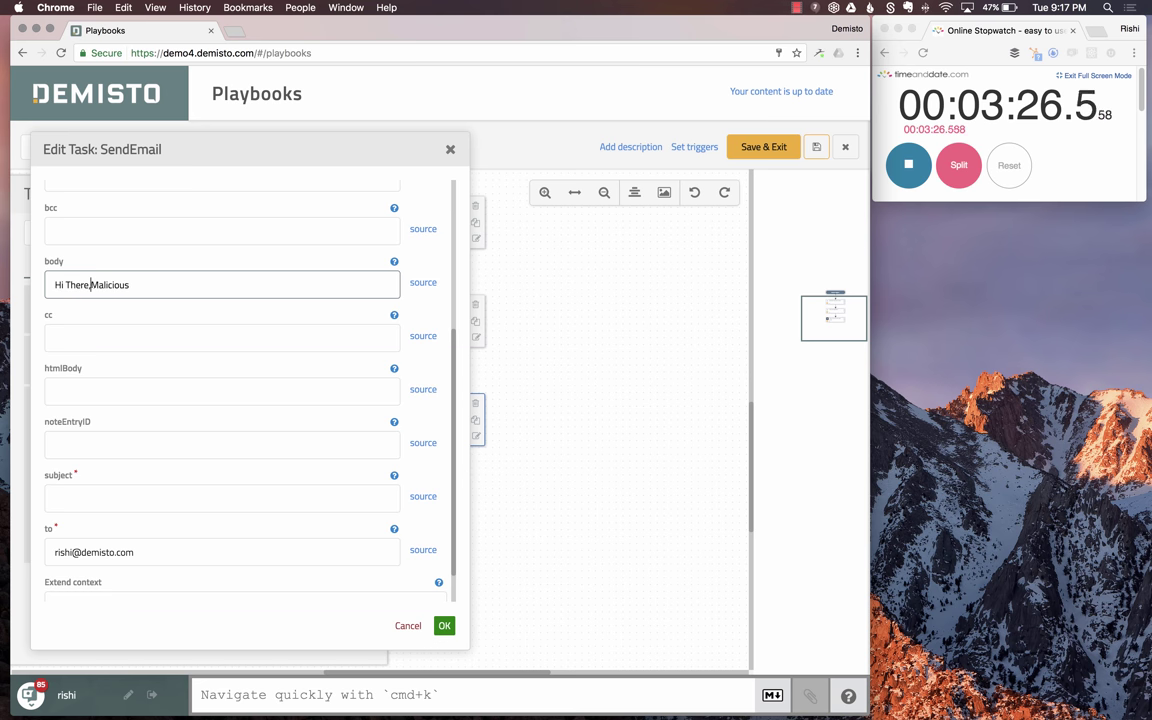
click(67, 285)
key(Delete)
text(t)
click(131, 285)
text(URL)
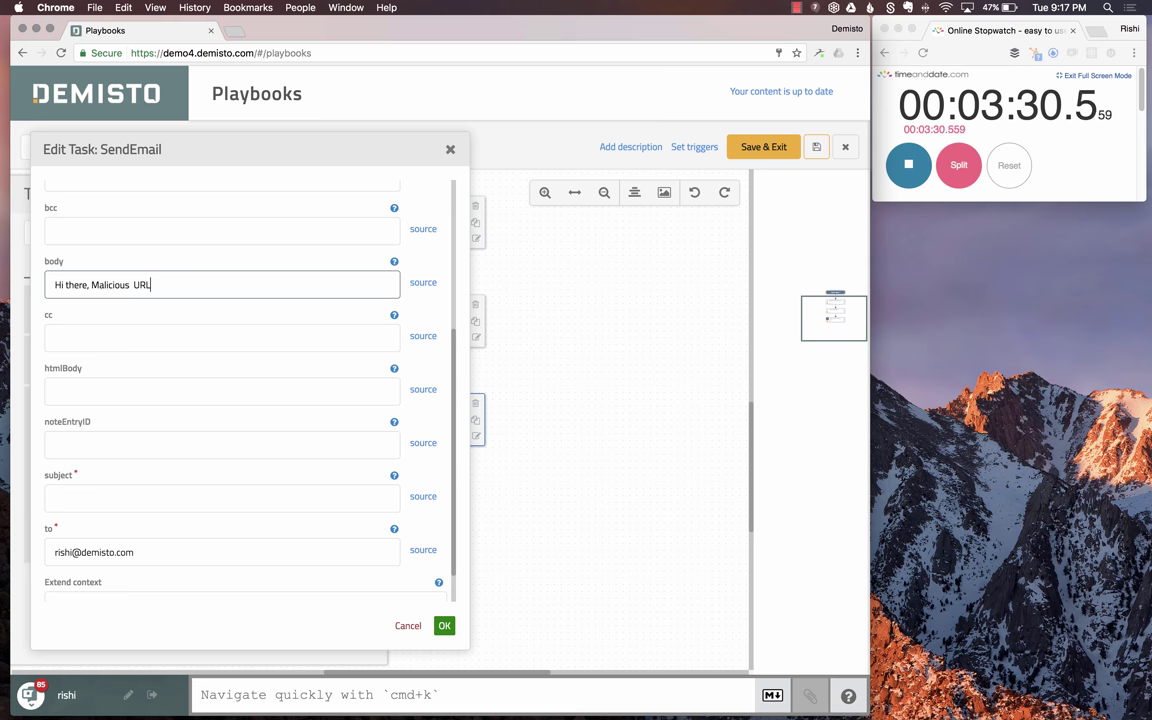
text(s were found. )
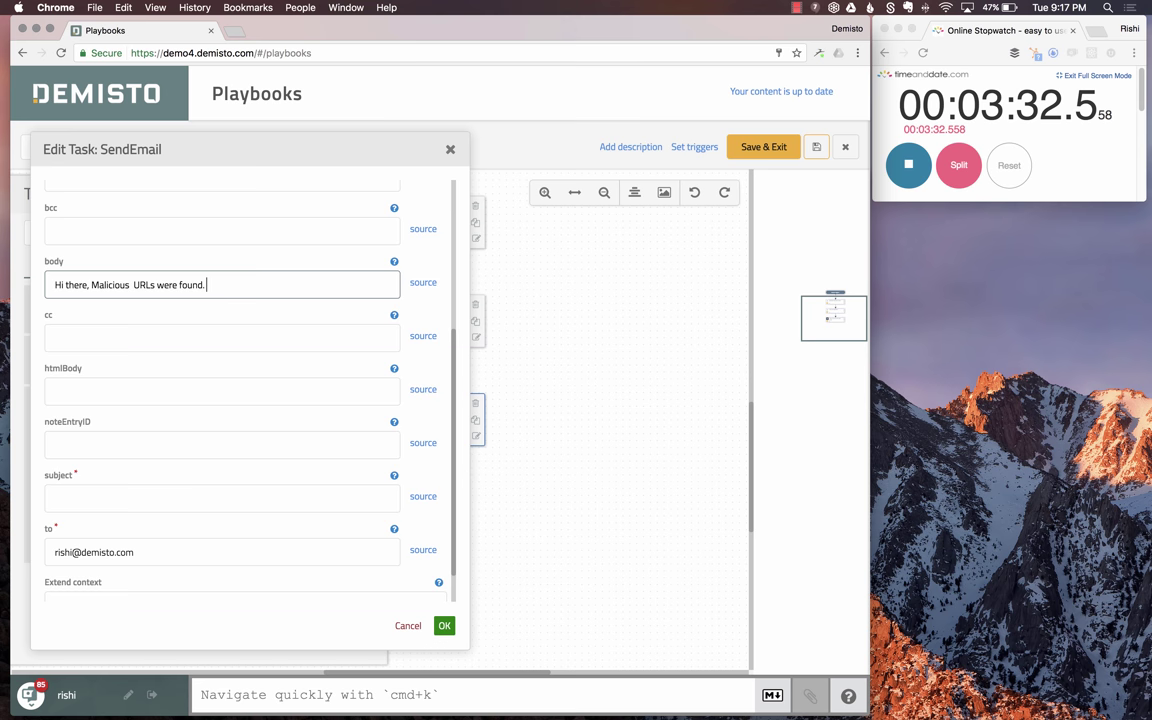
text(Here is the l)
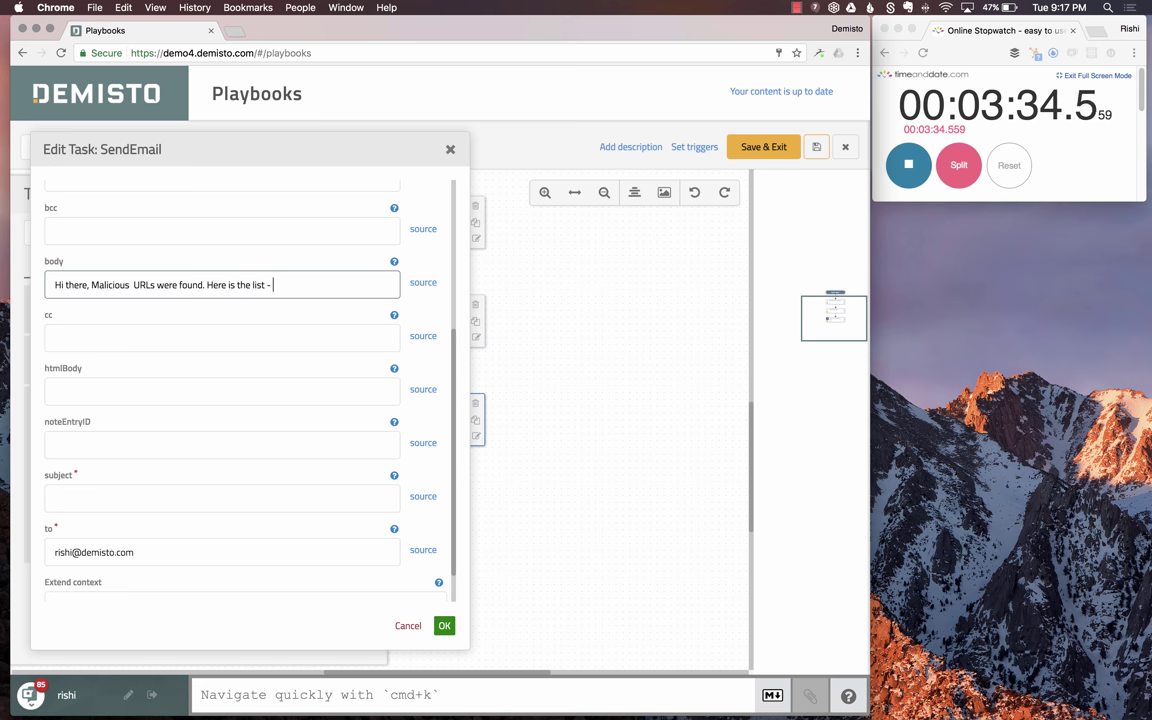
text(ist -)
key(Return)
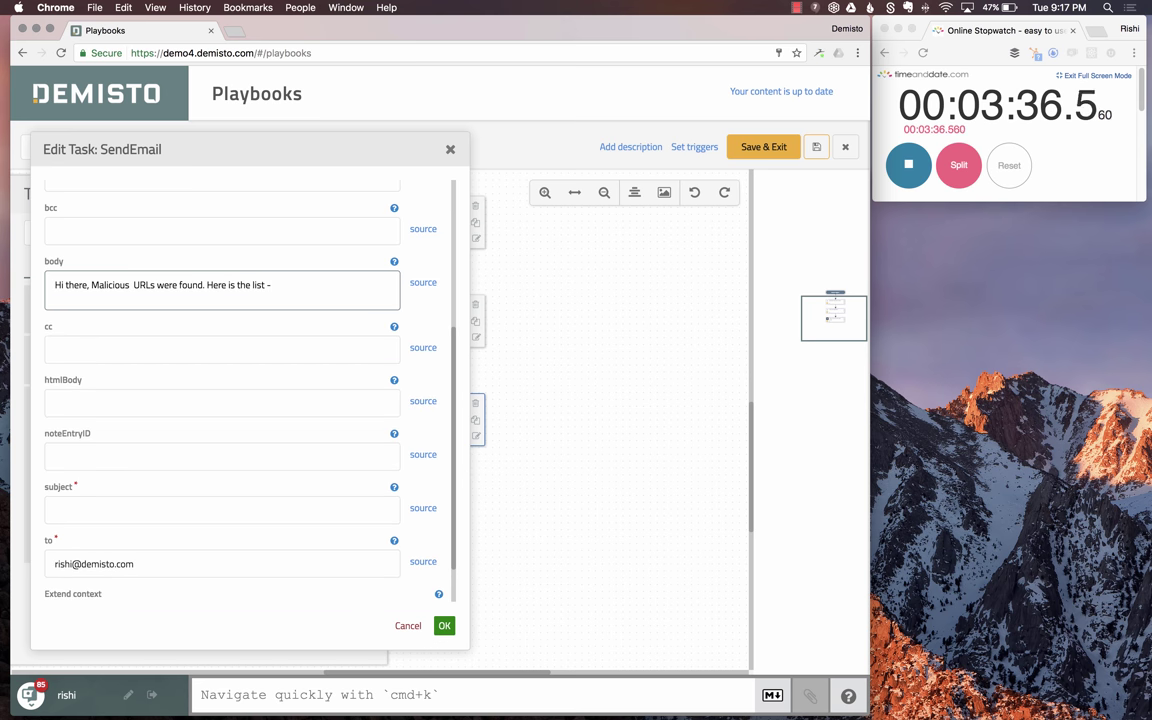
click(422, 283)
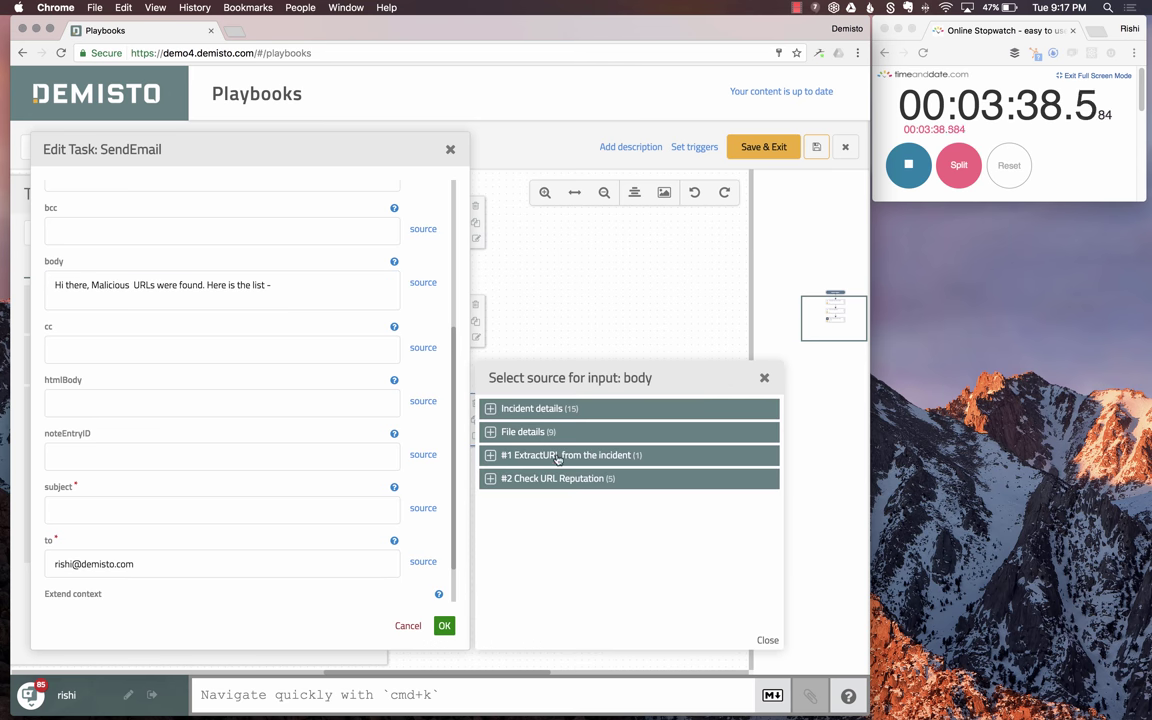
click(551, 480)
click(514, 497)
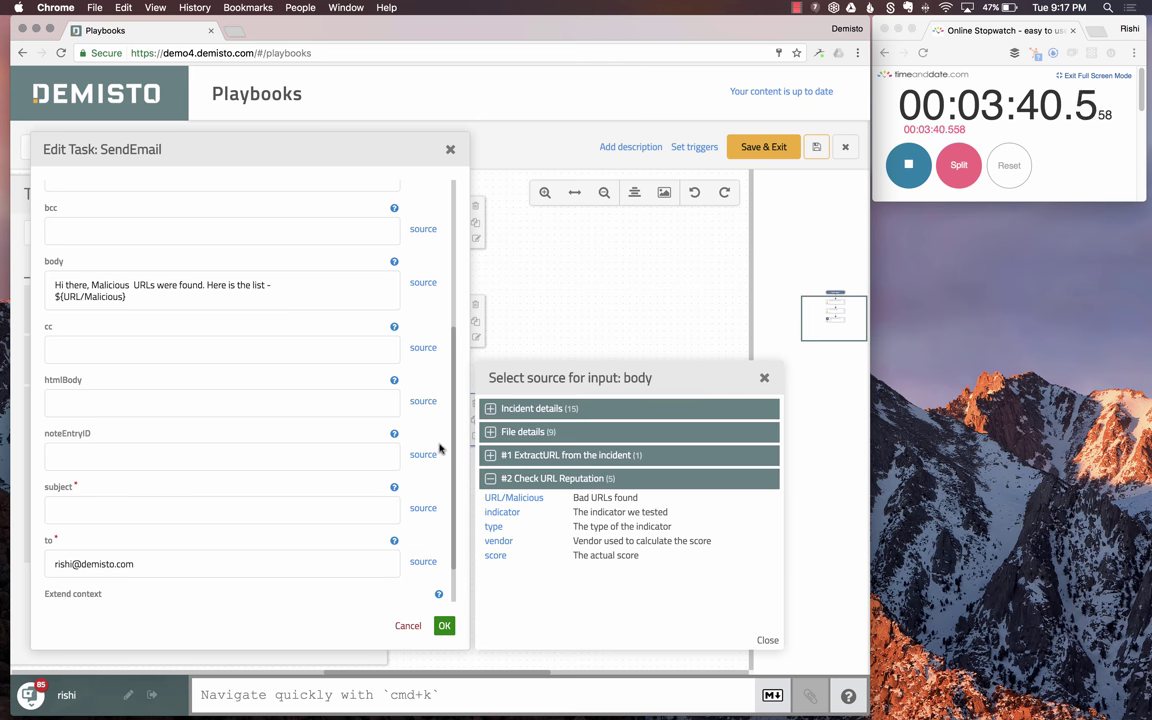
scroll(249, 298, up, 5)
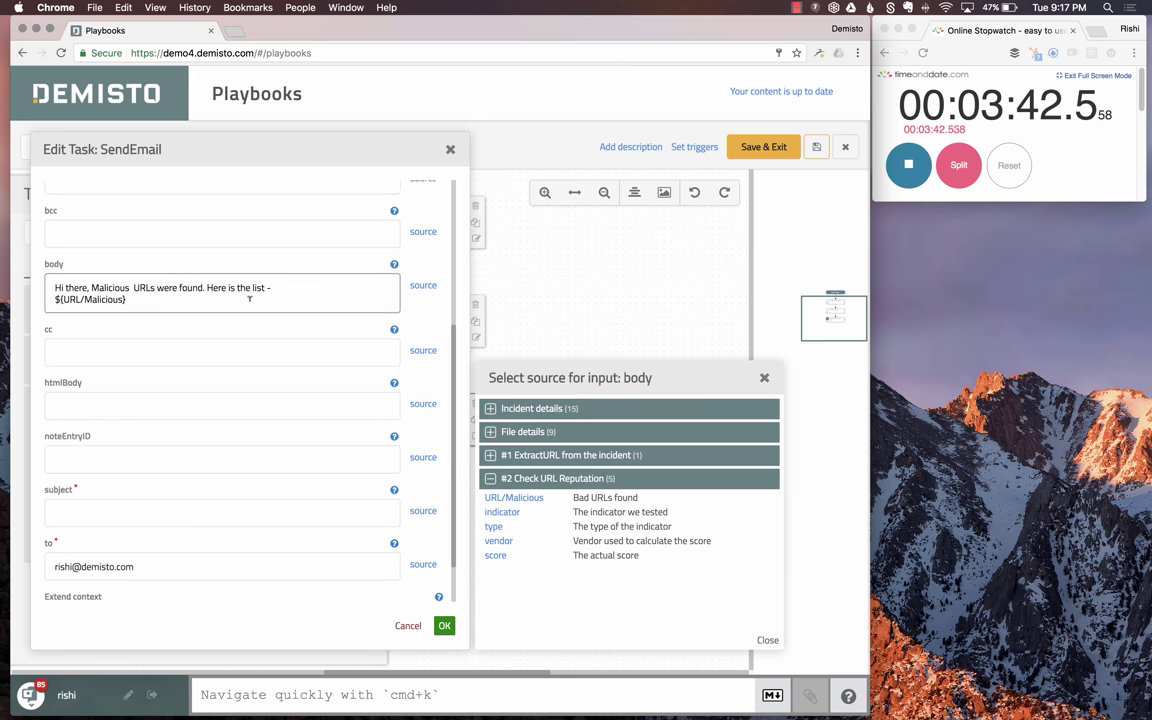
scroll(249, 298, down, 6)
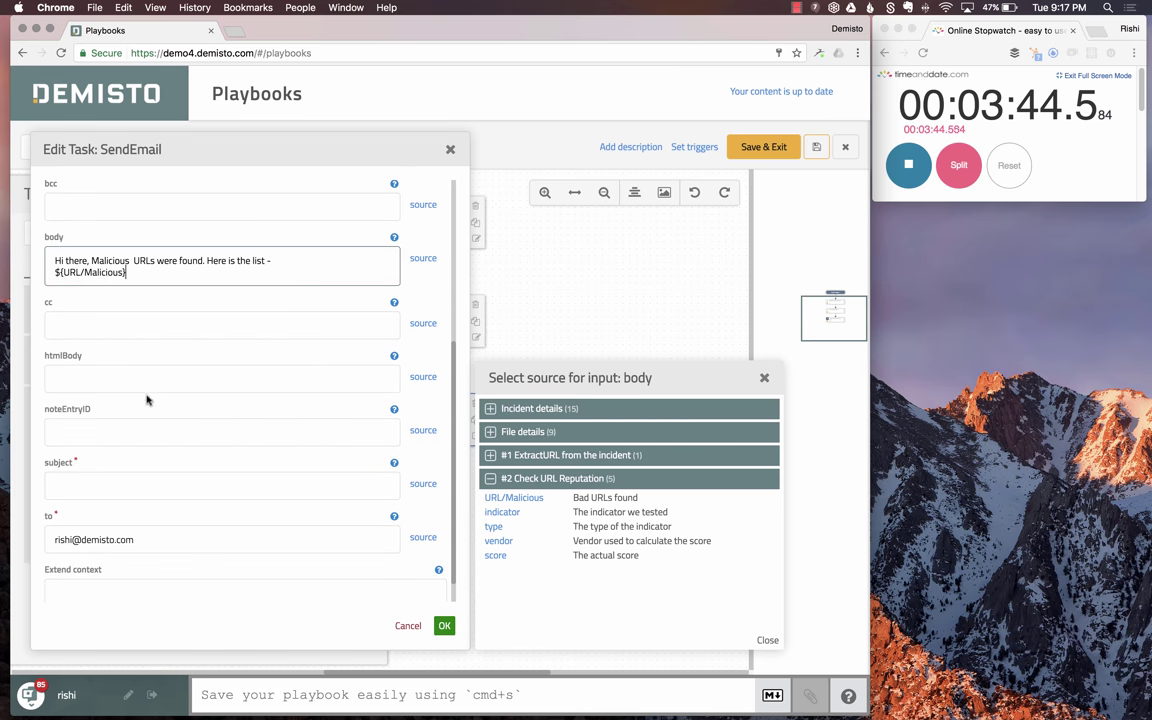
- Set the subject to 'Malicious URL Found' and save the task
click(98, 481)
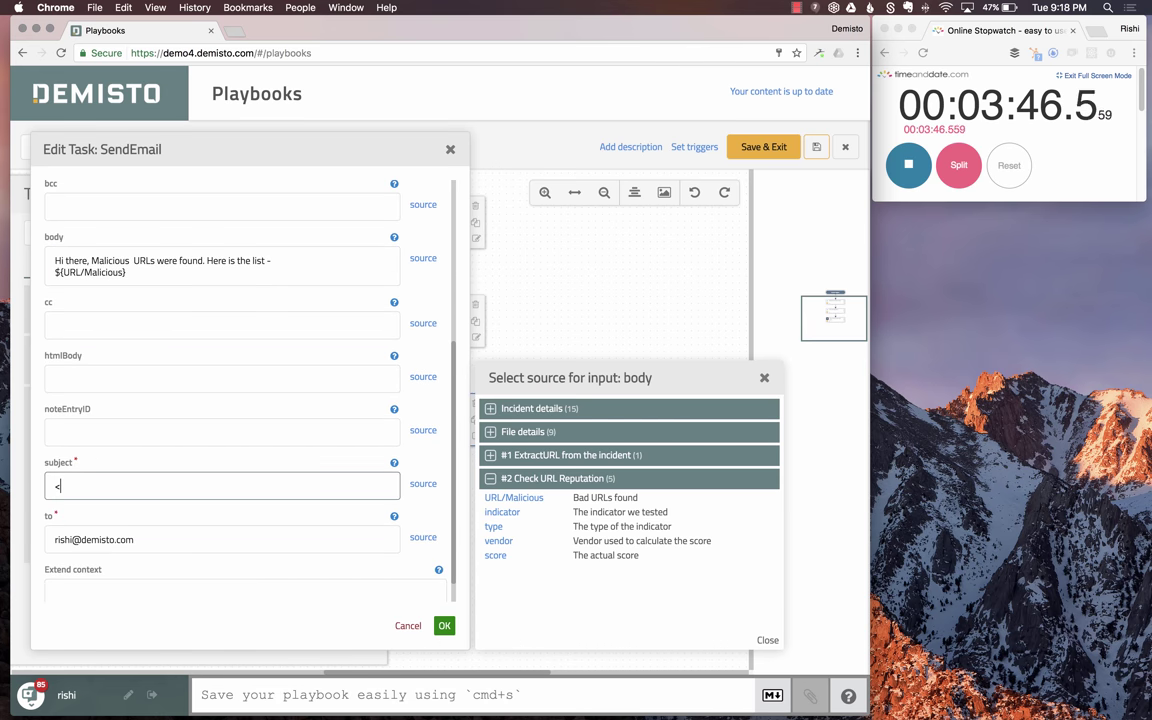
text(Malicious UR)
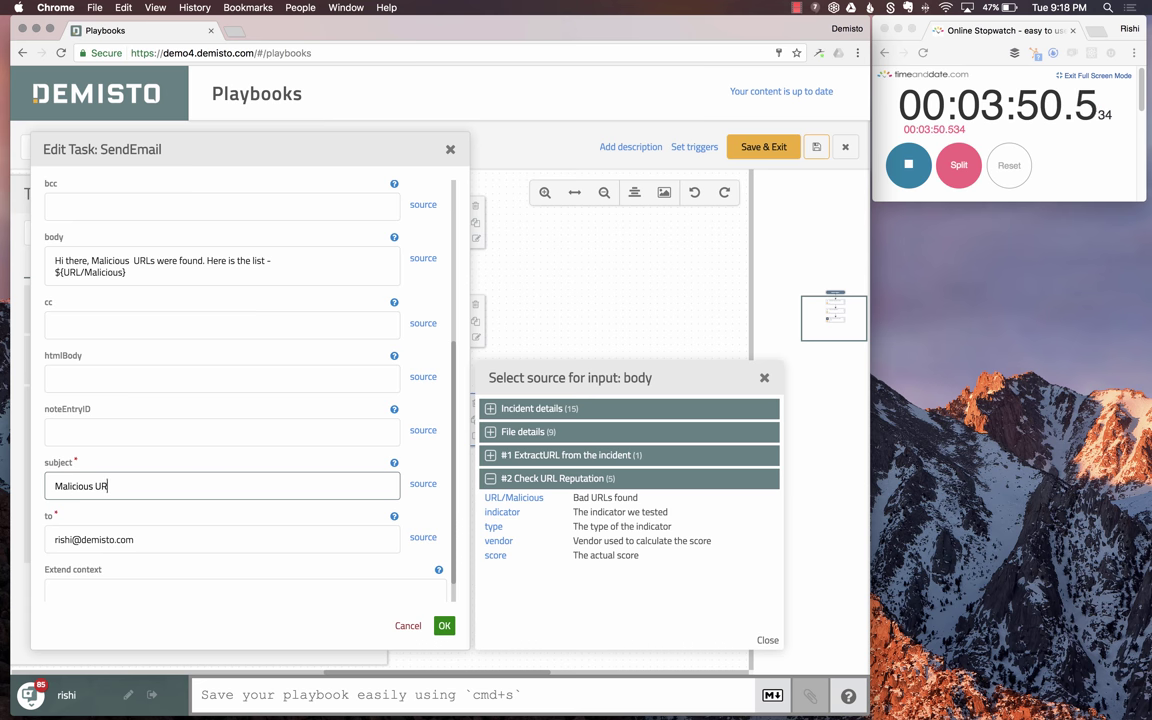
text(L found)
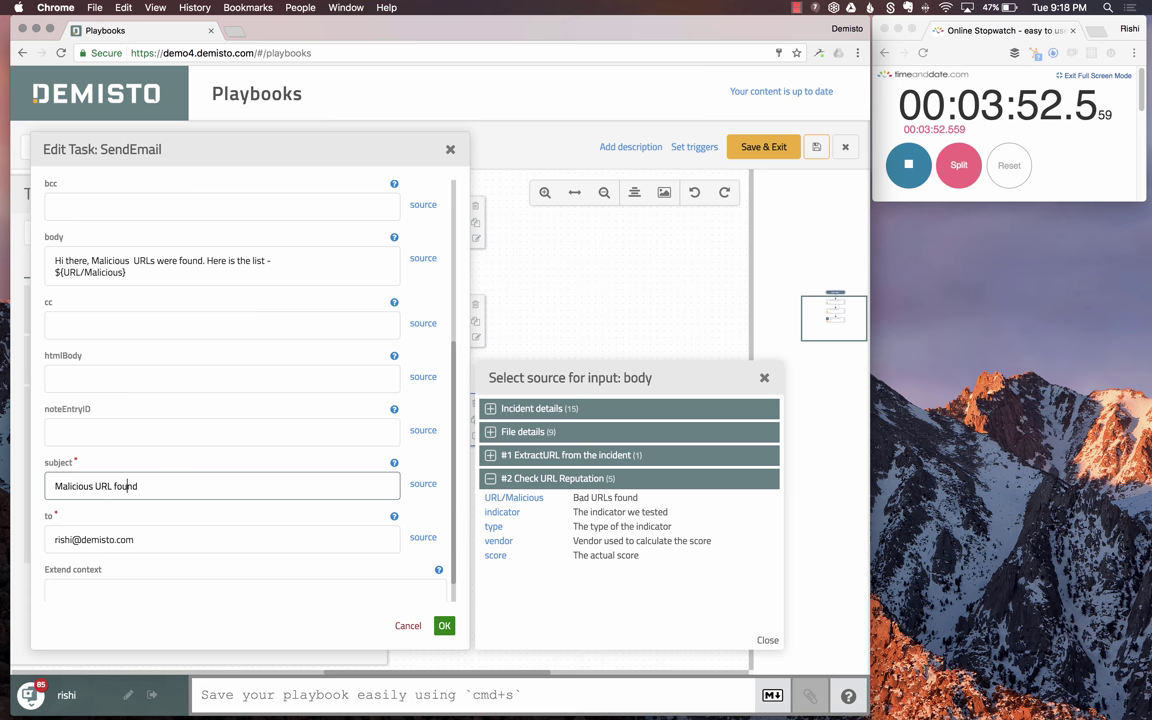
click(110, 486)
key(BackSpace)
text(F)
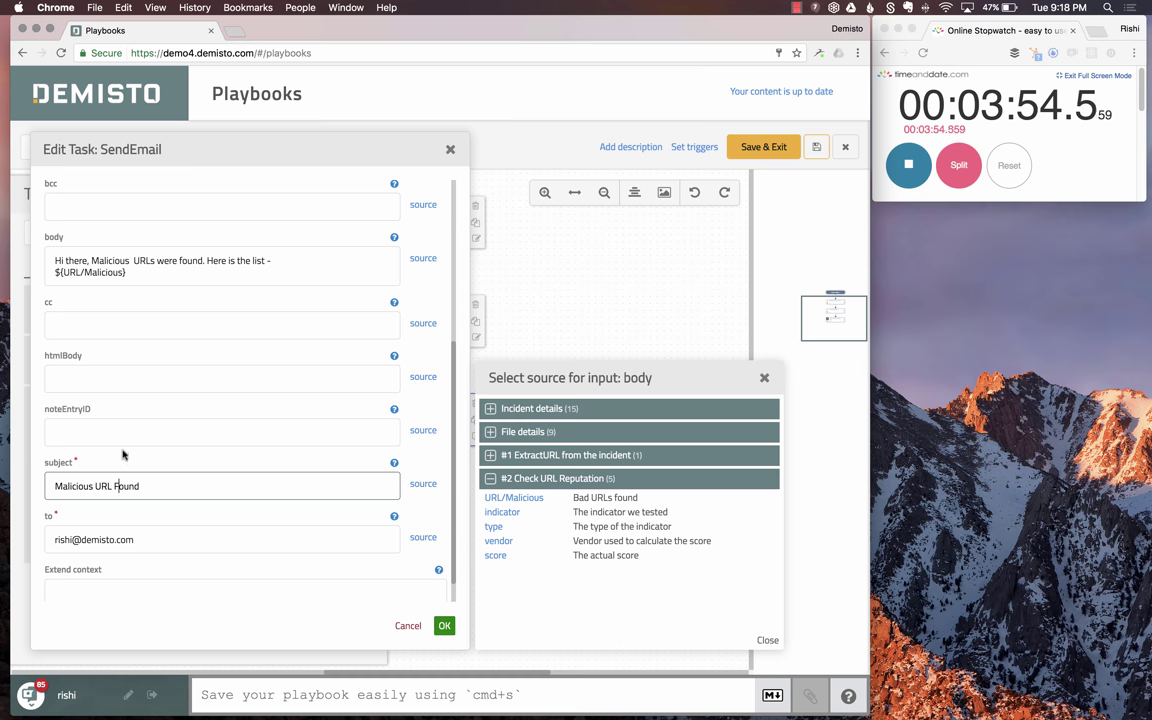
scroll(123, 455, down, 1)
scroll(123, 455, up, 4)
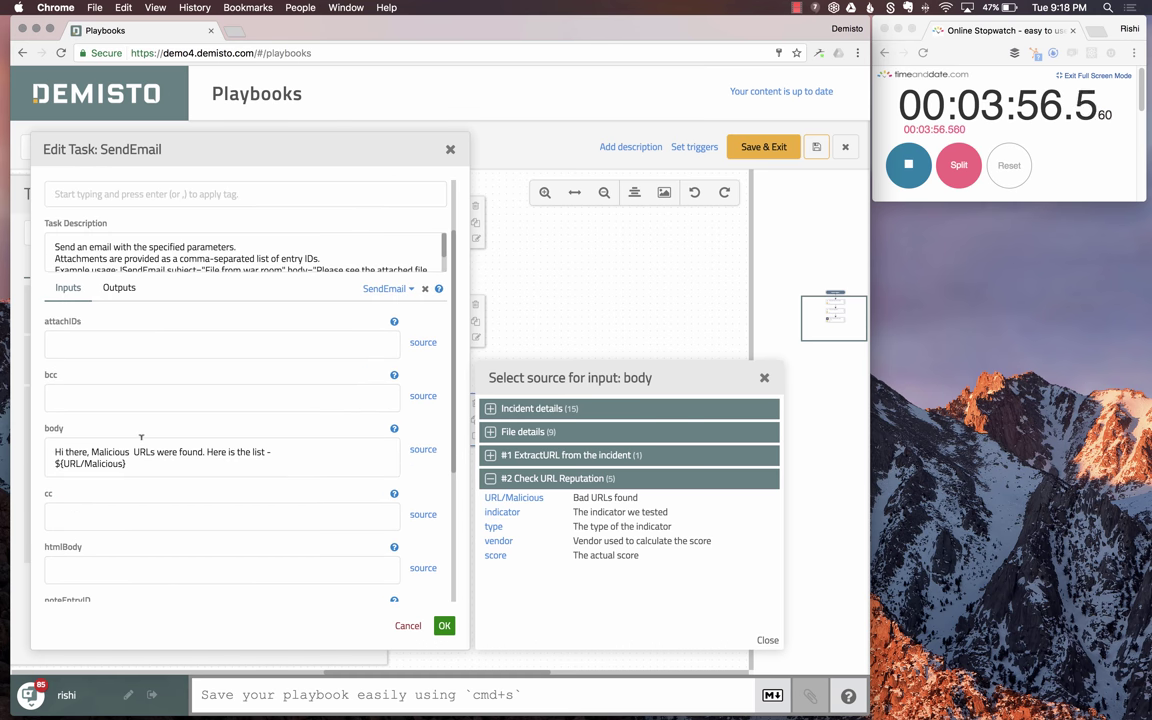
scroll(141, 437, up, 2)
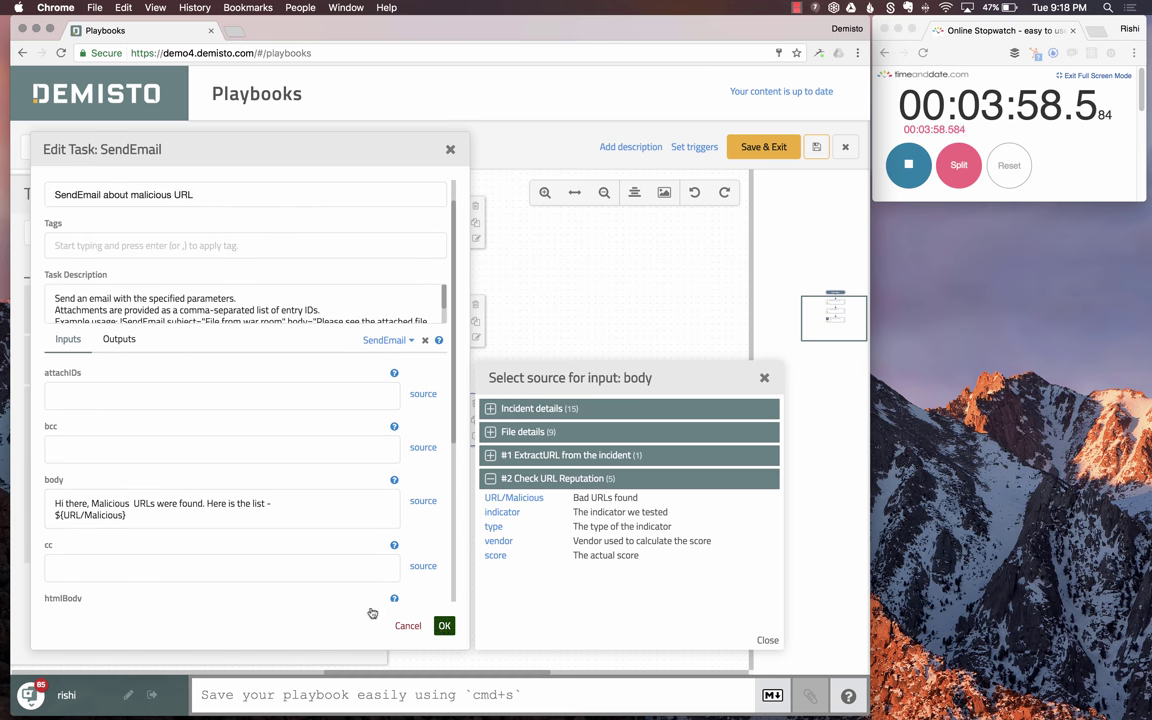
click(444, 625)
- Connect the malicious-URL check to SendEmail as its YES branch and reposition the node
click(360, 193)
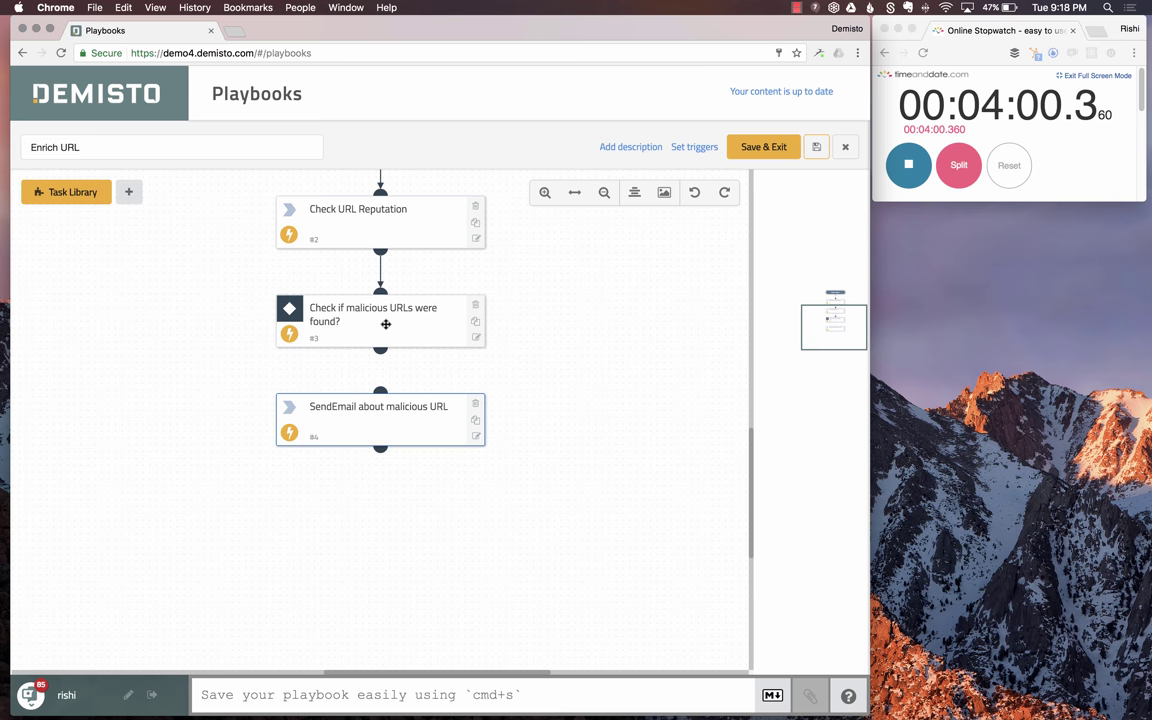
drag(379, 387, 341, 346)
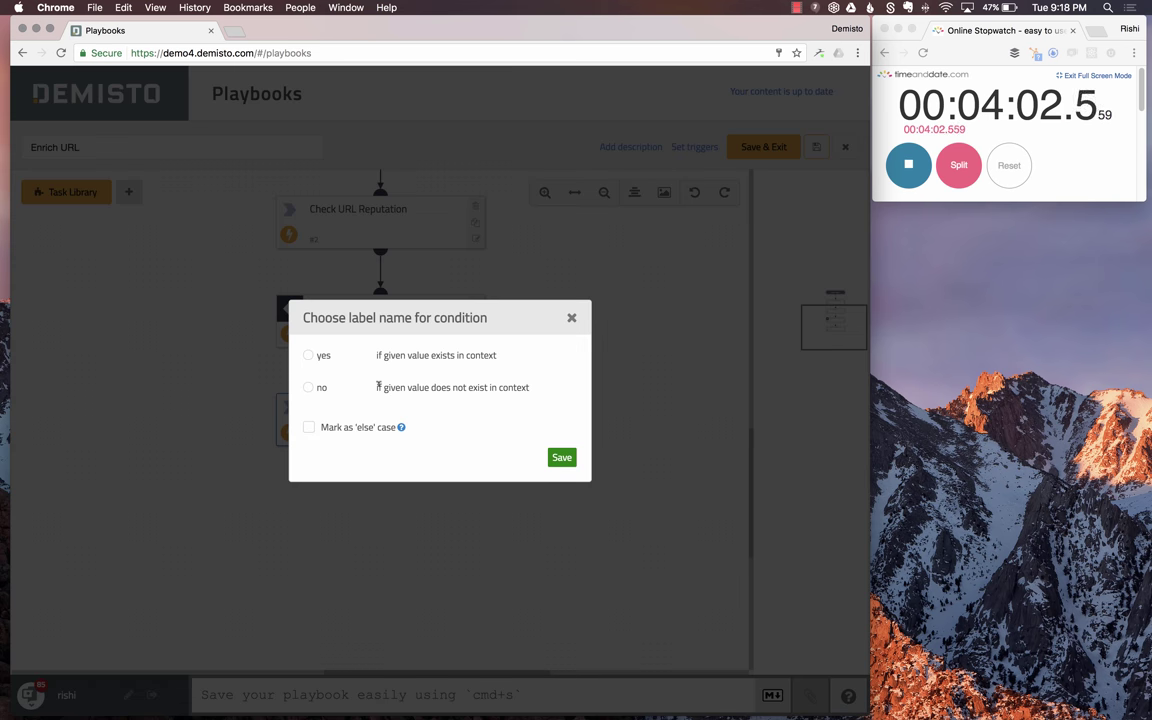
click(310, 362)
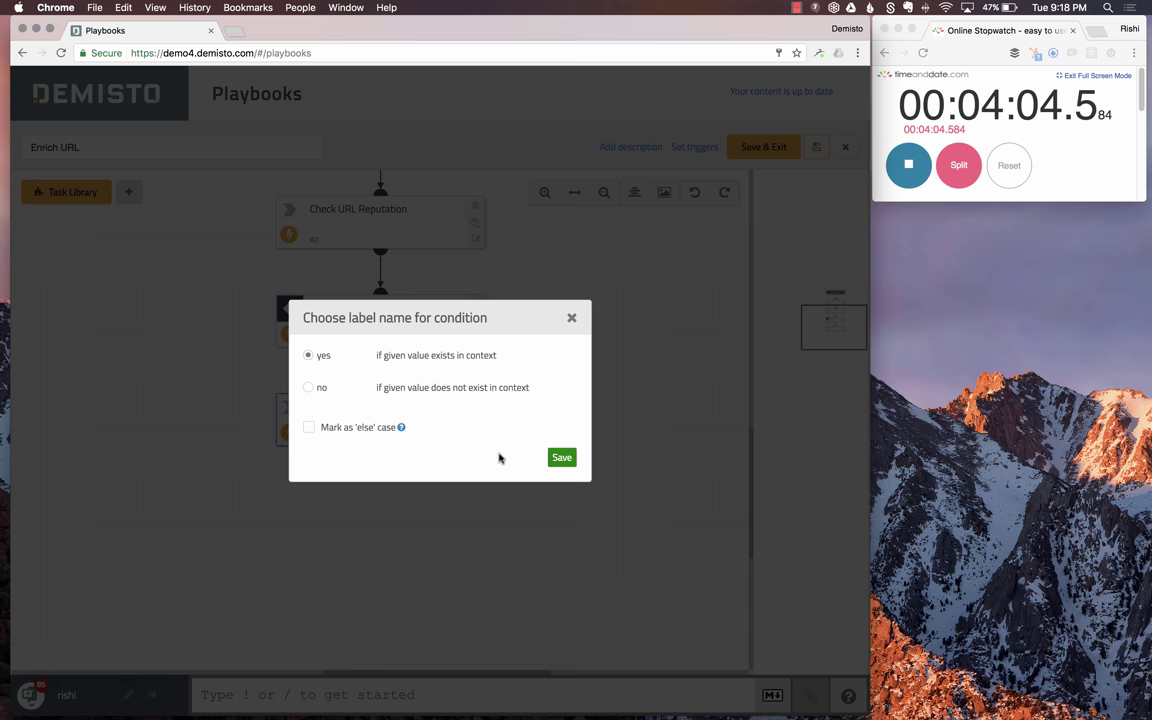
click(562, 456)
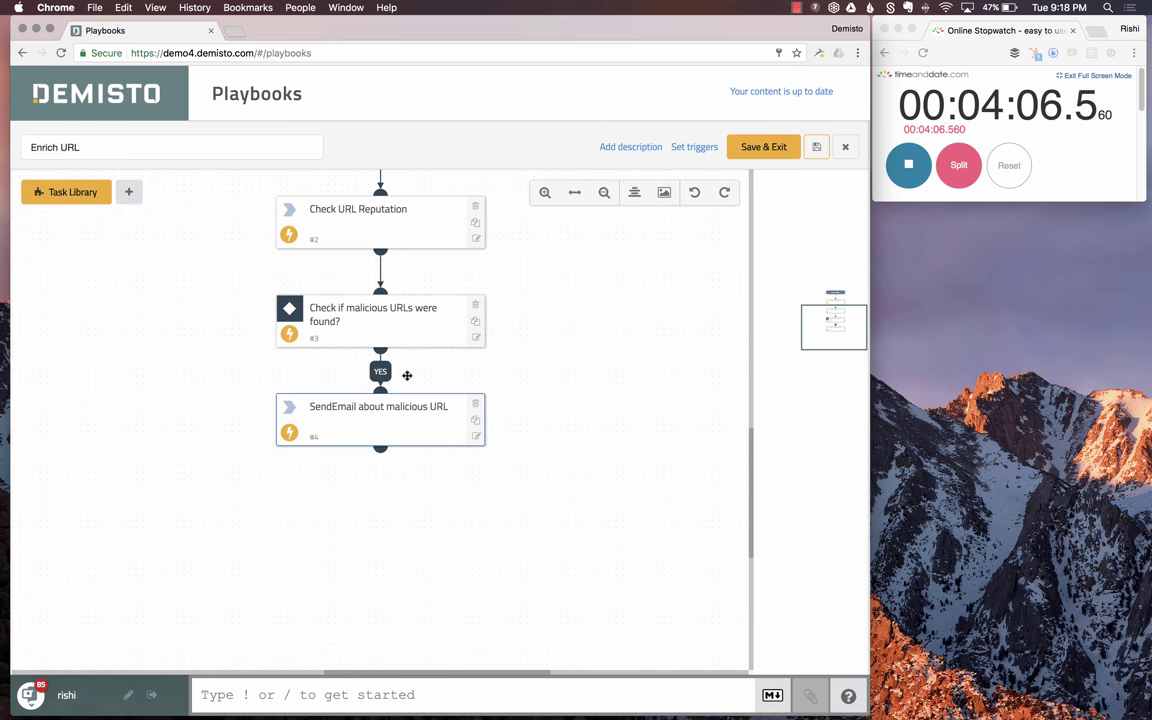
drag(404, 413, 628, 321)
- Duplicate the SendEmail task and rename the copy 'No malicious URL found email'
click(405, 438)
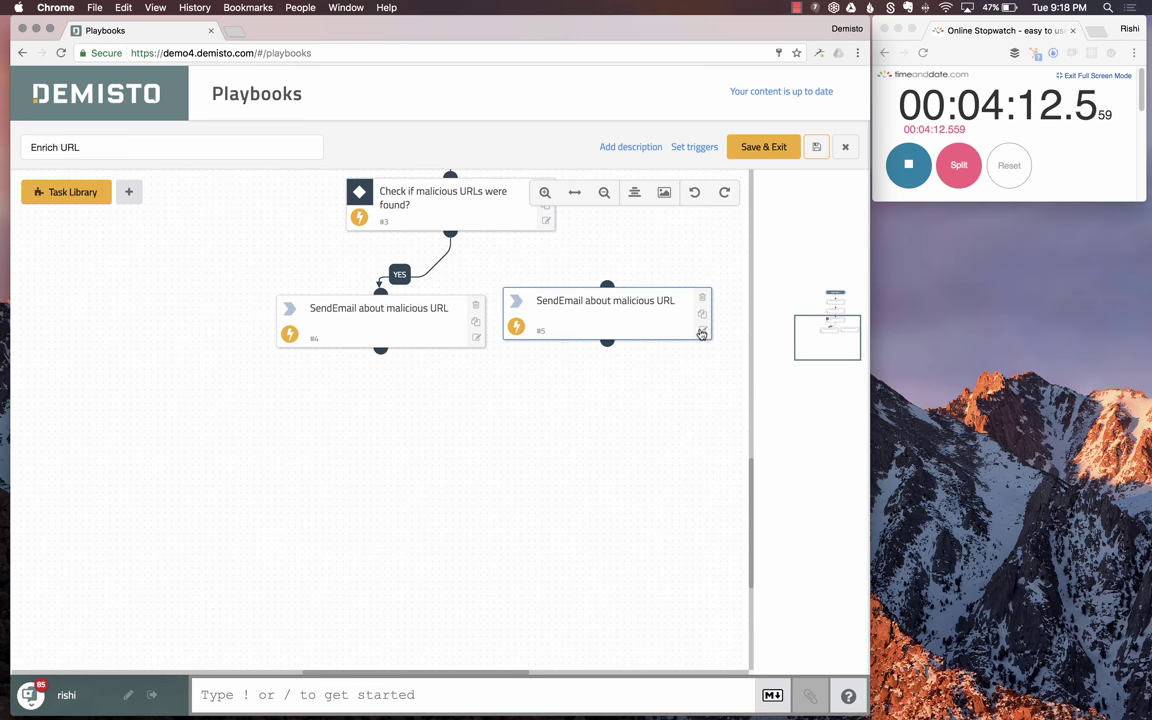
click(632, 301)
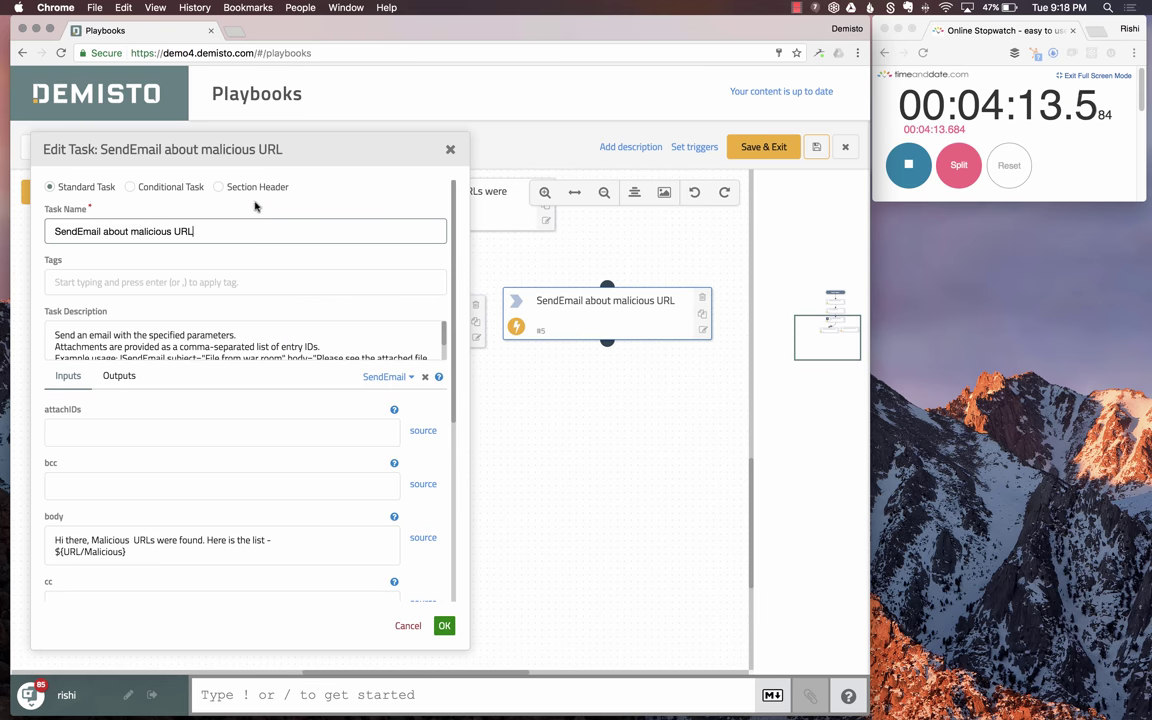
triple_click(67, 231)
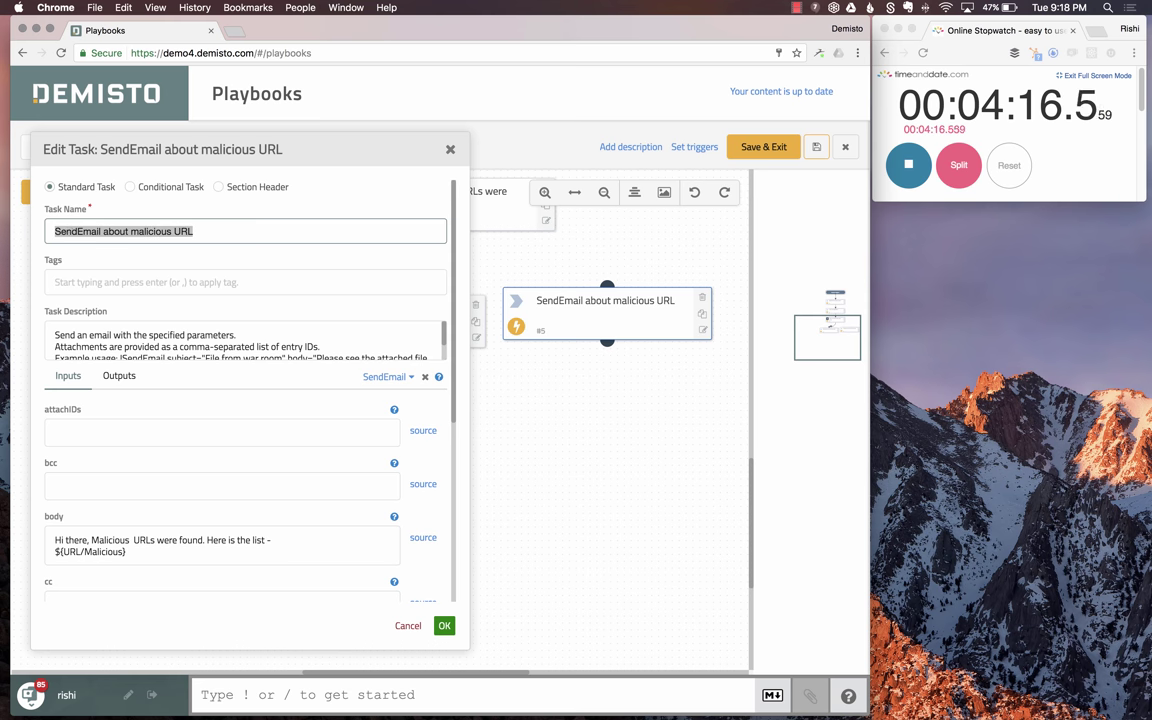
text(No malicious)
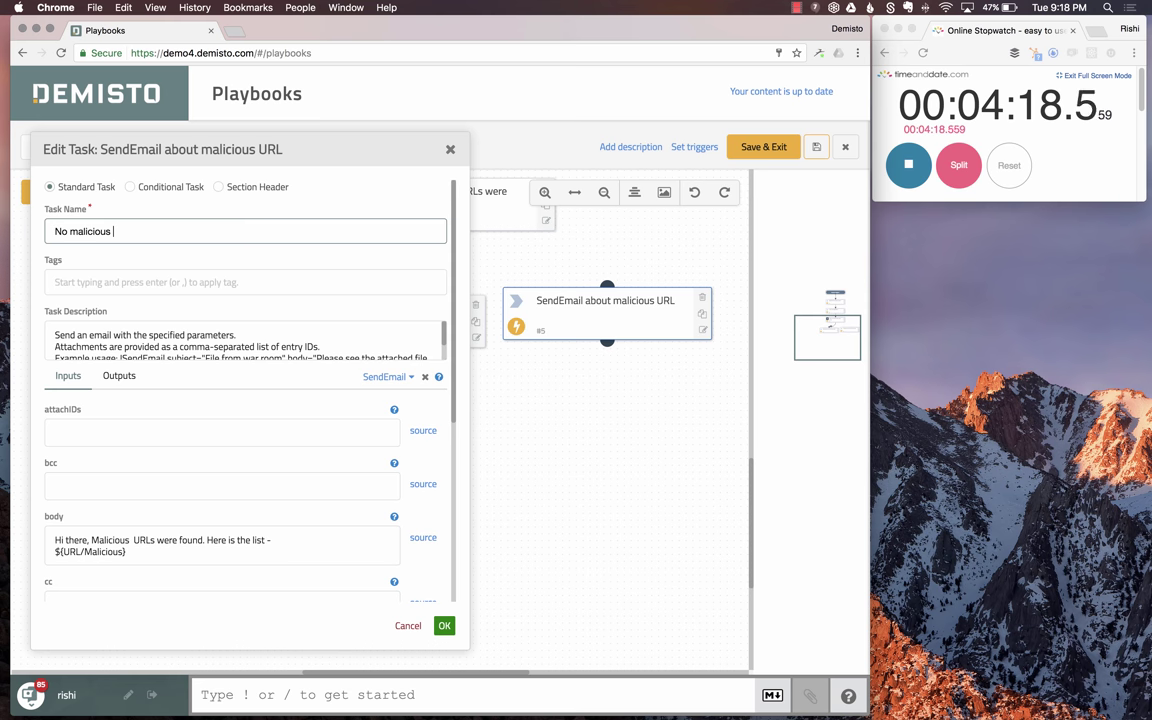
text( URL found e)
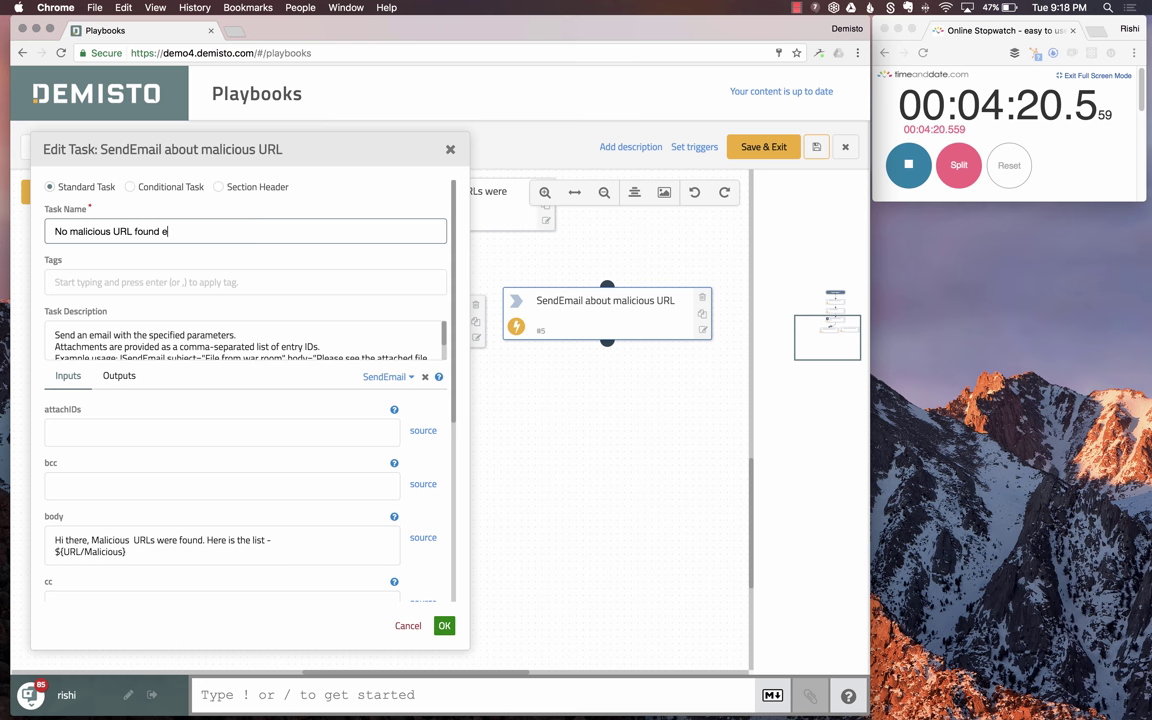
text(mail)
- Add 'No' to body and subject ('No Malicious URL Found') and delete the URL list line
scroll(90, 493, down, 2)
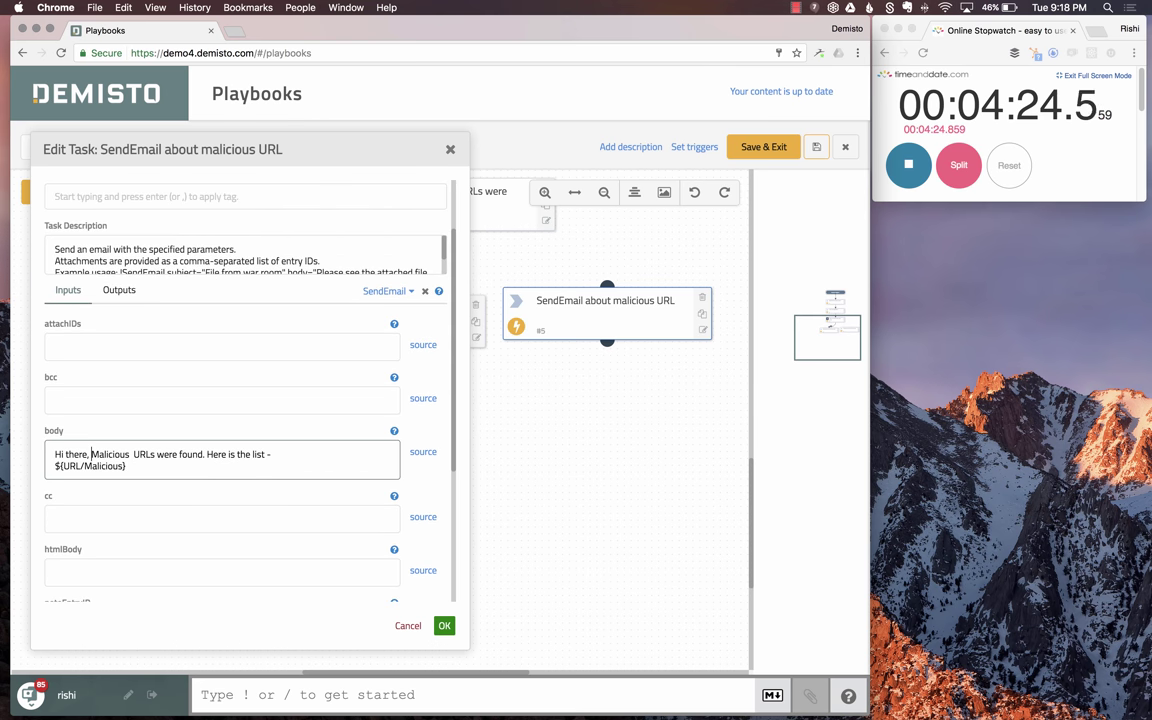
text(No)
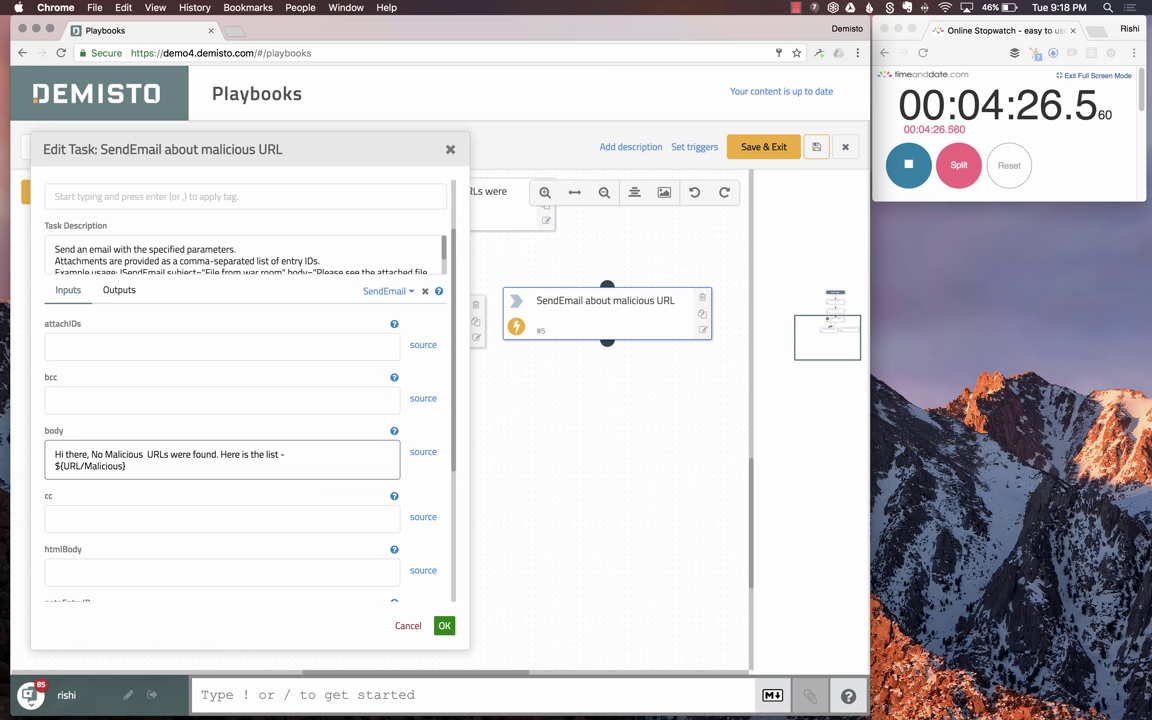
drag(124, 466, 55, 466)
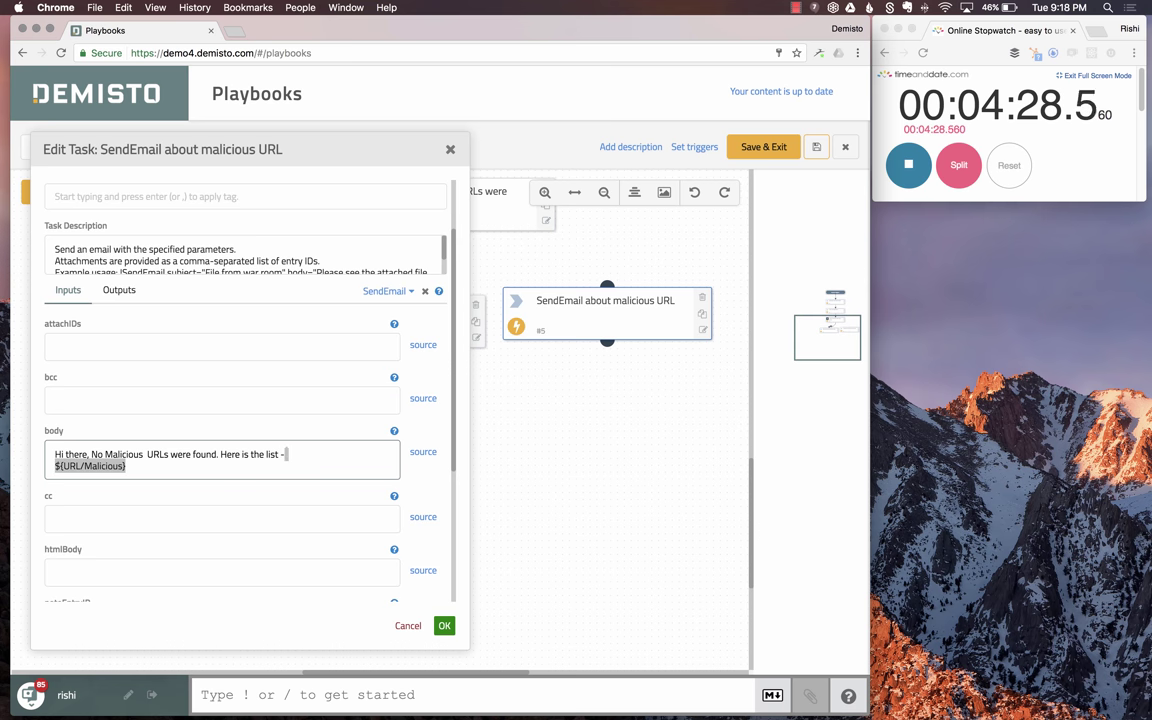
key(shift+Left)
key(shift+Left)
key(shift+Left)
key(shift+Left)
key(shift+Left)
key(shift+Left)
key(shift+Left)
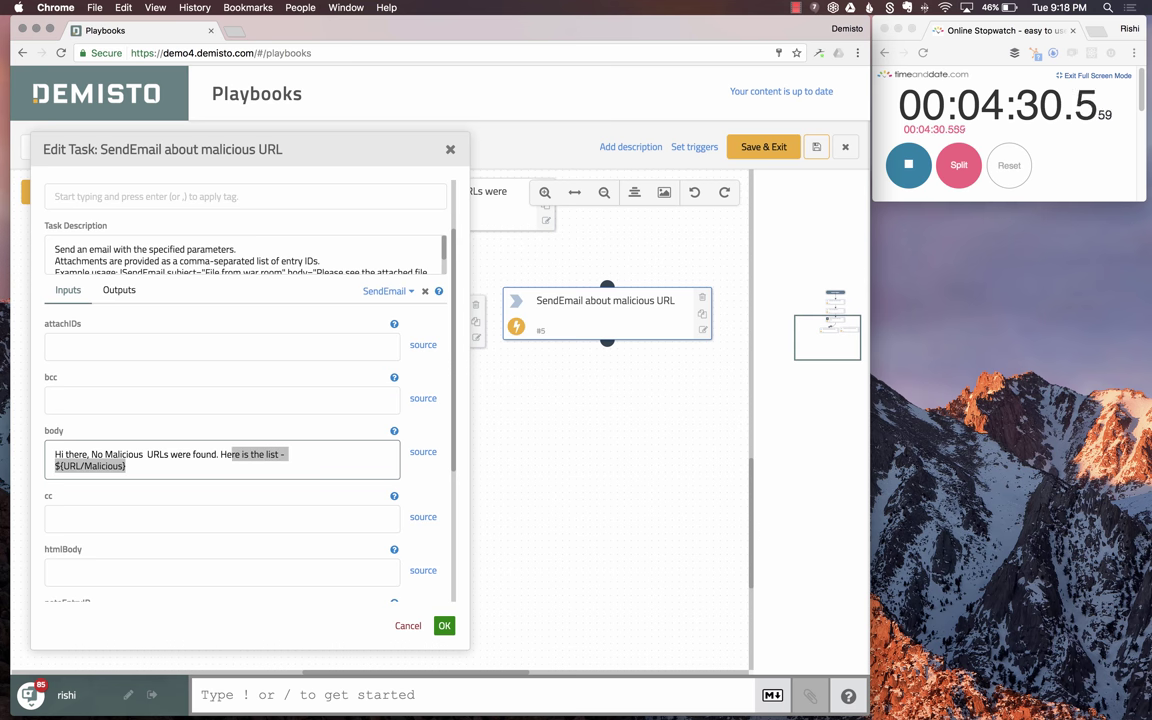
key(shift+Left)
key(shift+Left)
key(BackSpace)
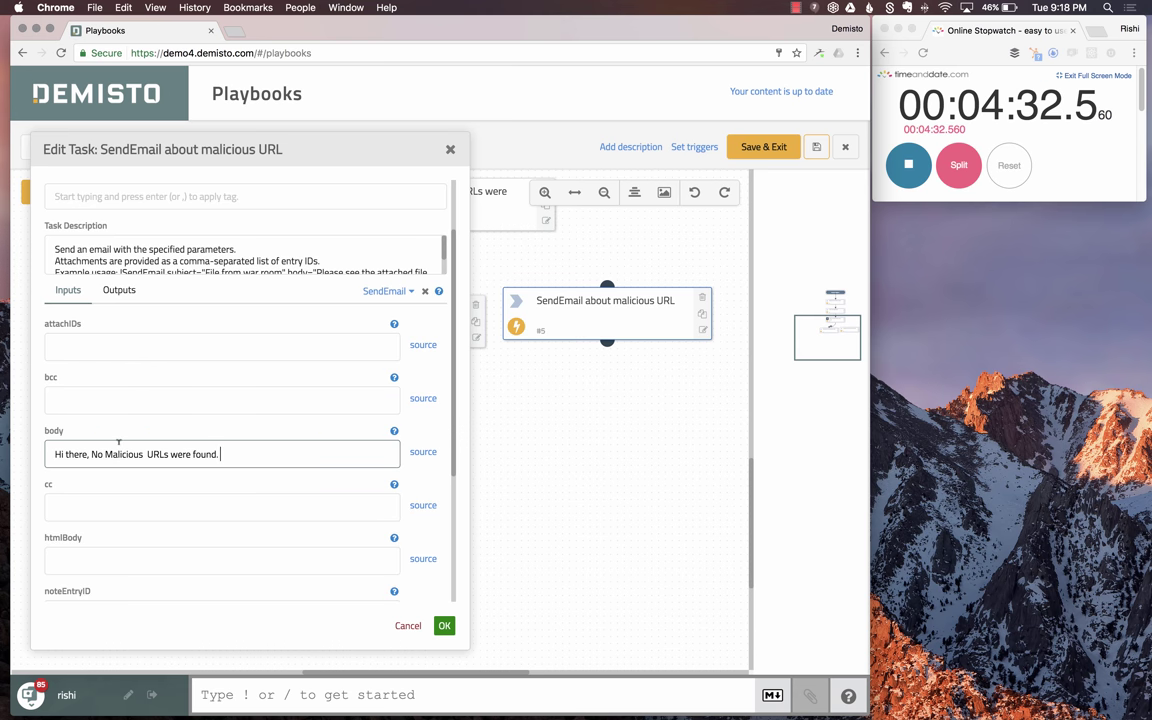
scroll(118, 441, down, 5)
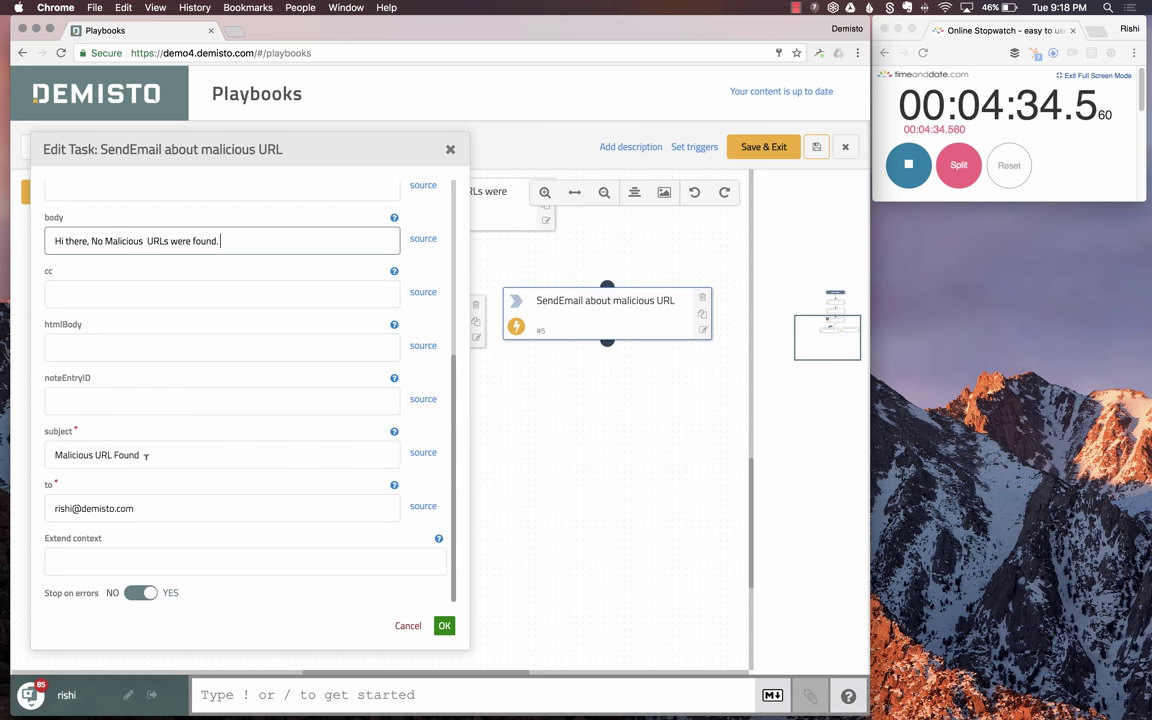
double_click(146, 456)
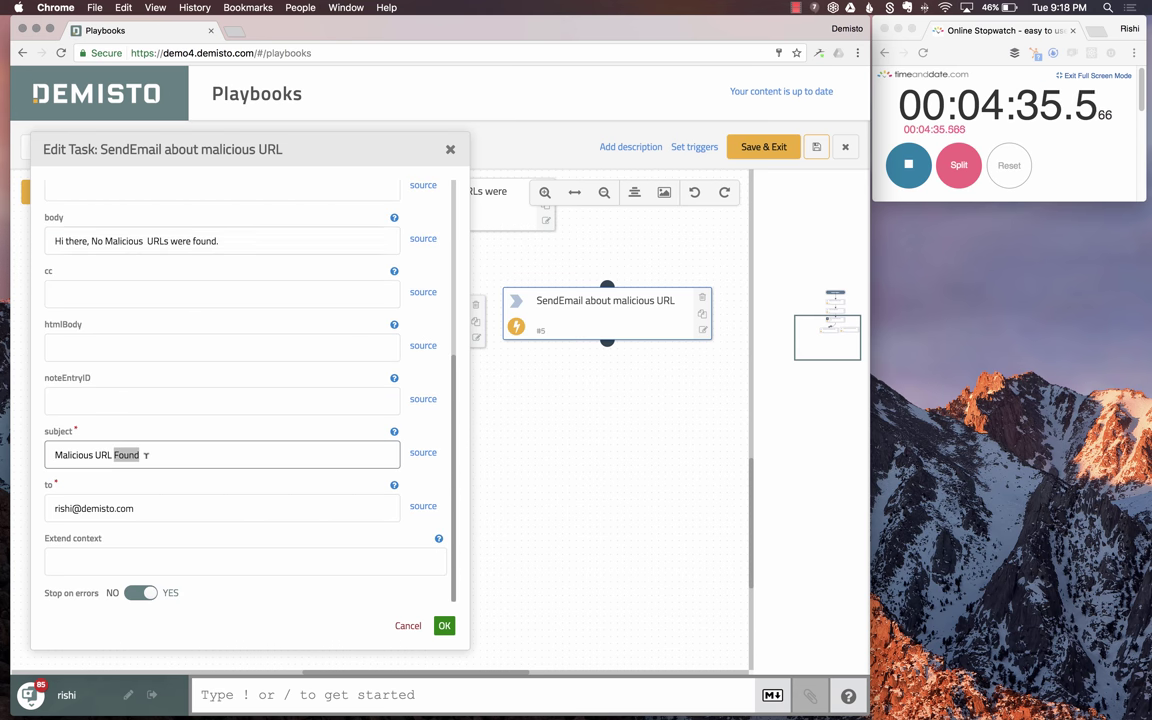
click(52, 455)
text(No)
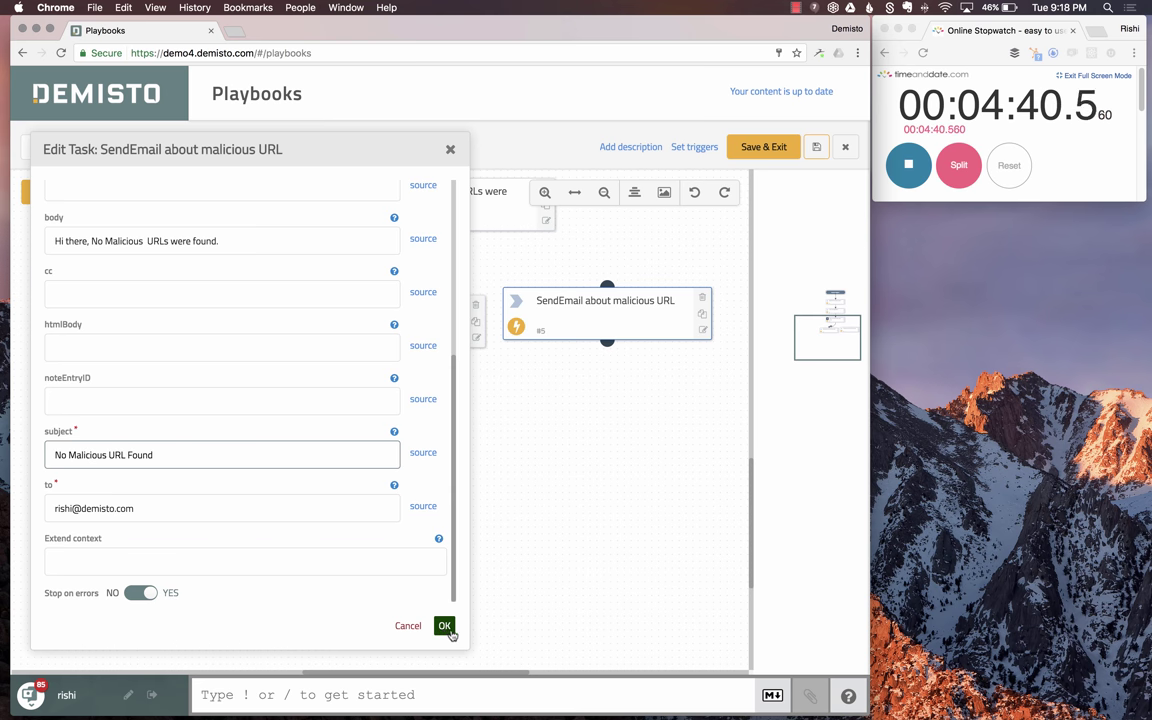
click(444, 625)
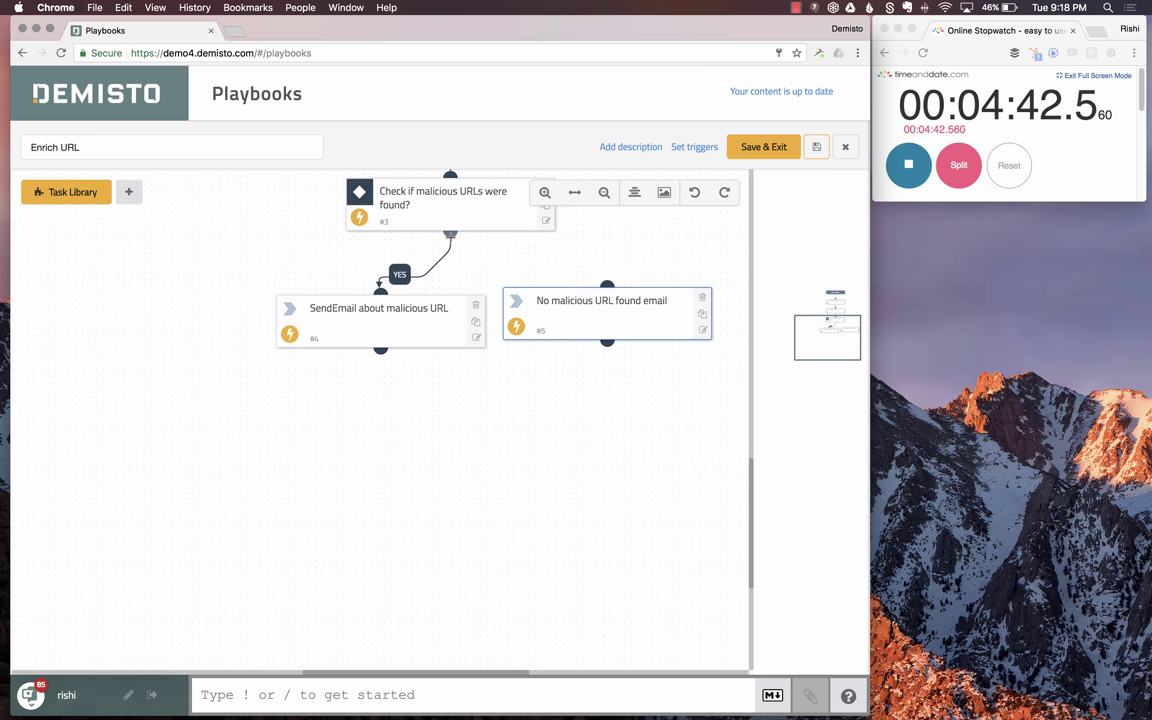
- Connect the condition to the new email task as its else branch
drag(450, 232, 603, 283)
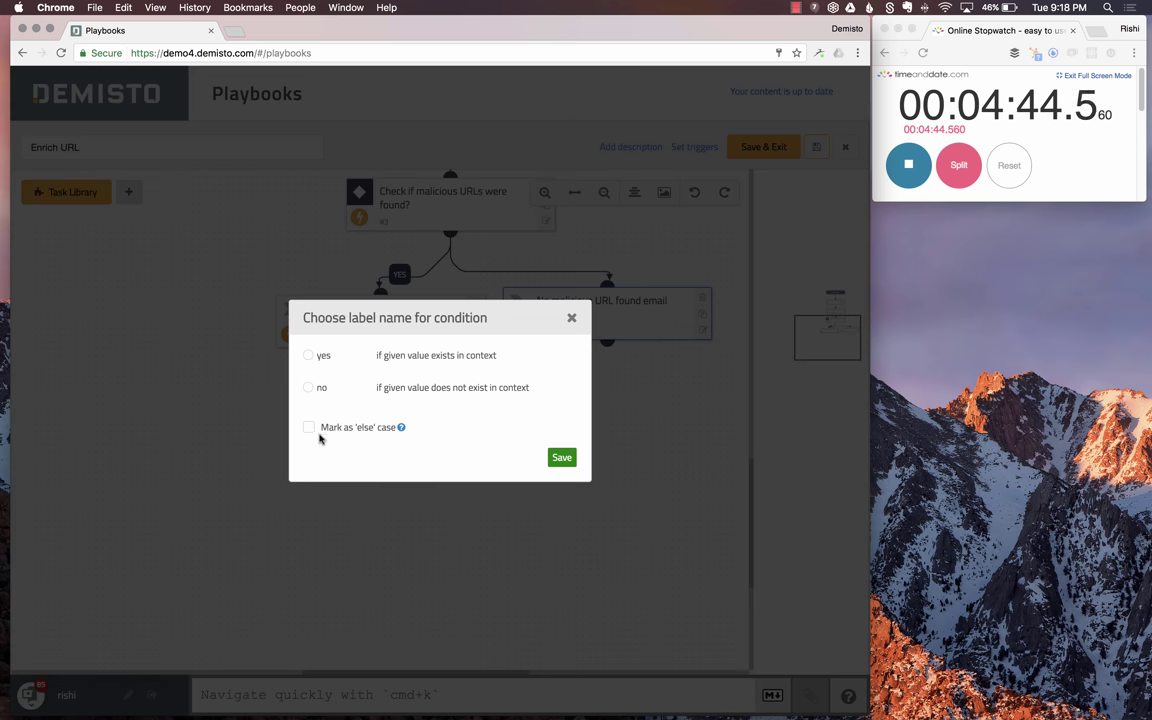
click(308, 428)
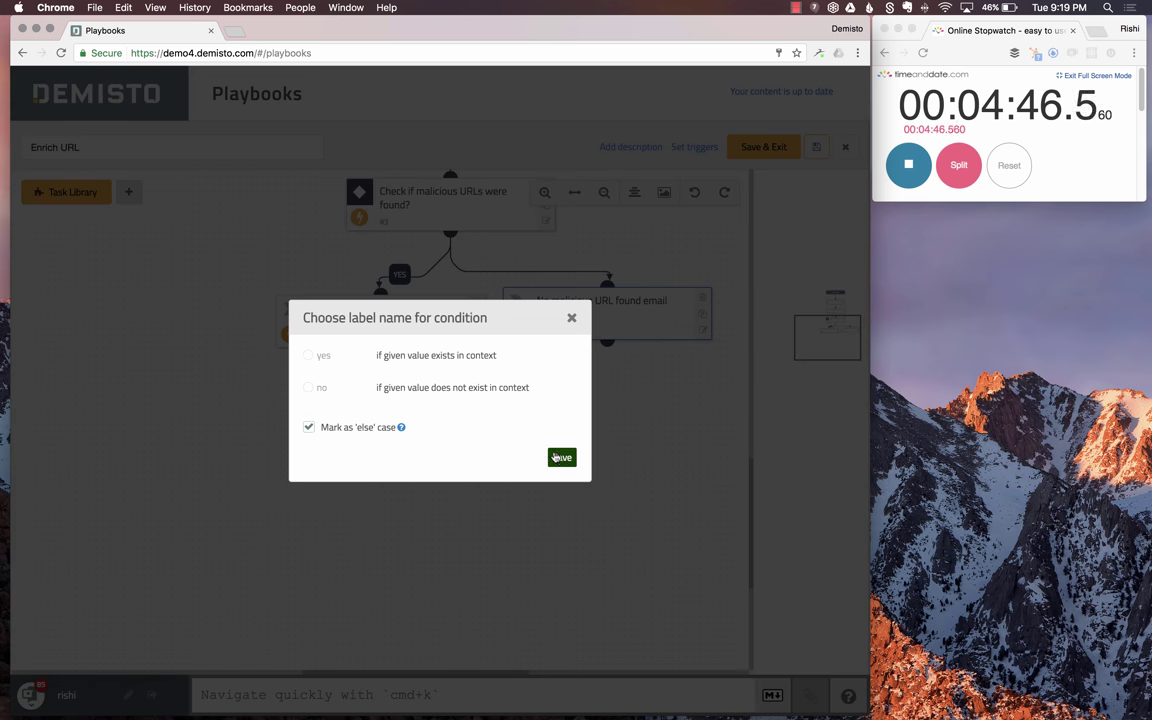
click(560, 457)
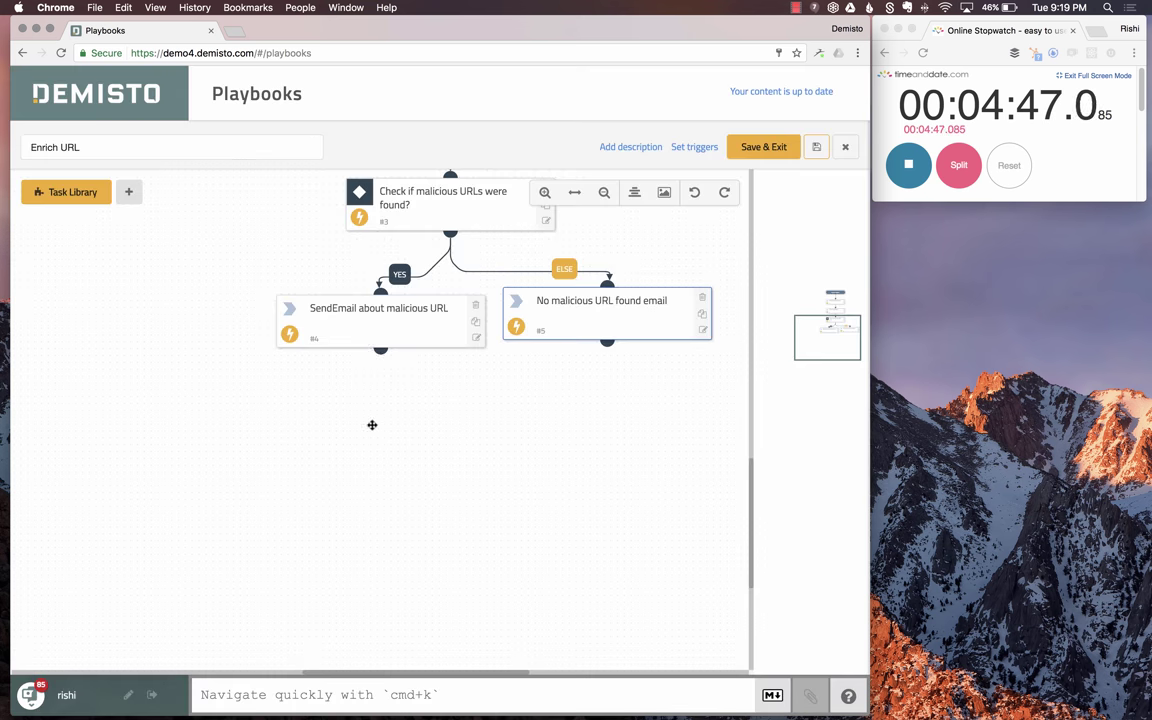
- Search the Task Library for 'closei' and add the CloseInvestigation task from the Other category
click(80, 177)
double_click(55, 233)
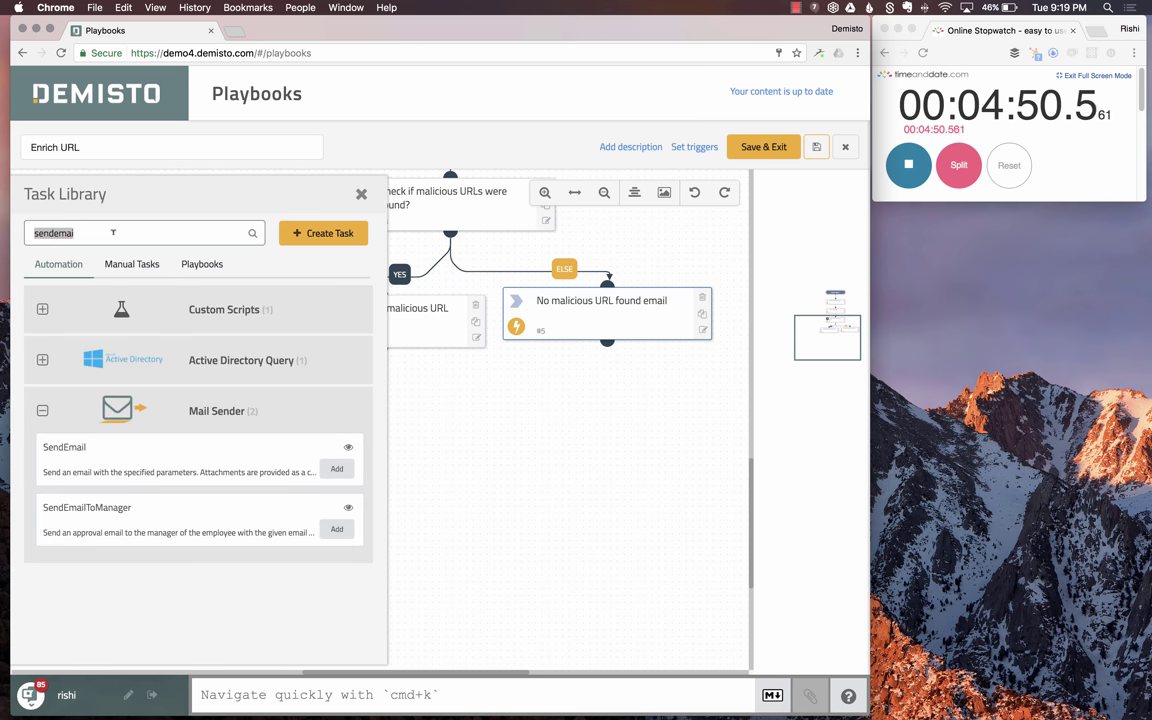
text(closeinv)
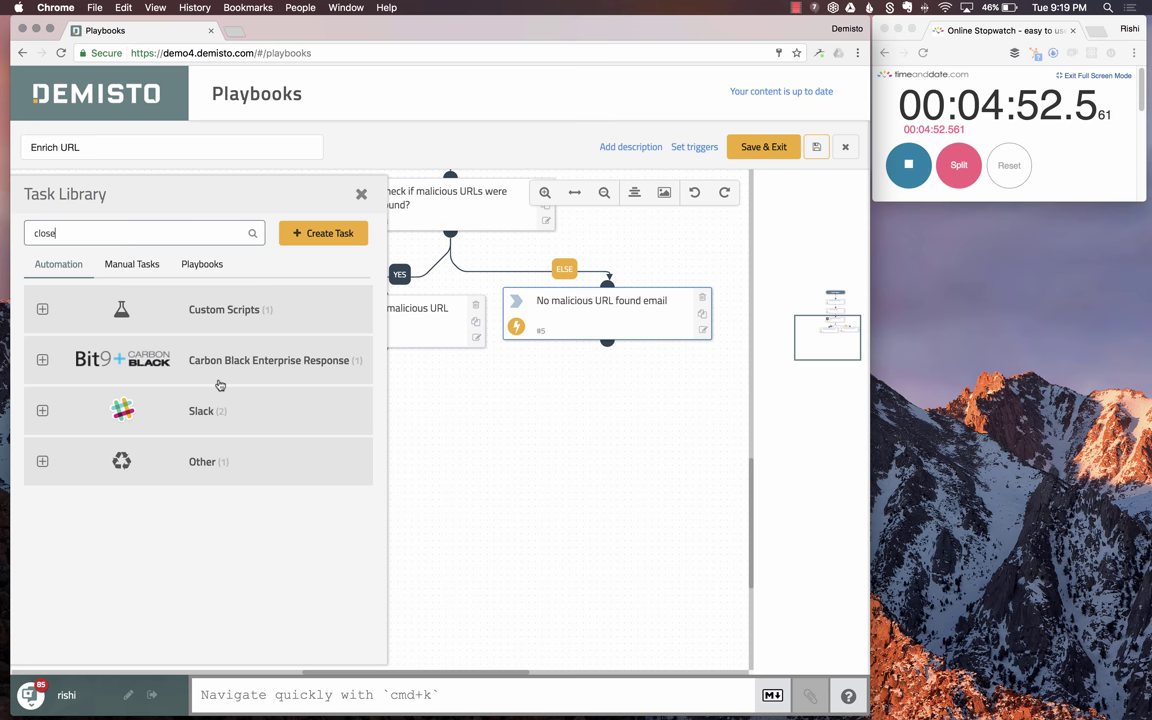
click(231, 319)
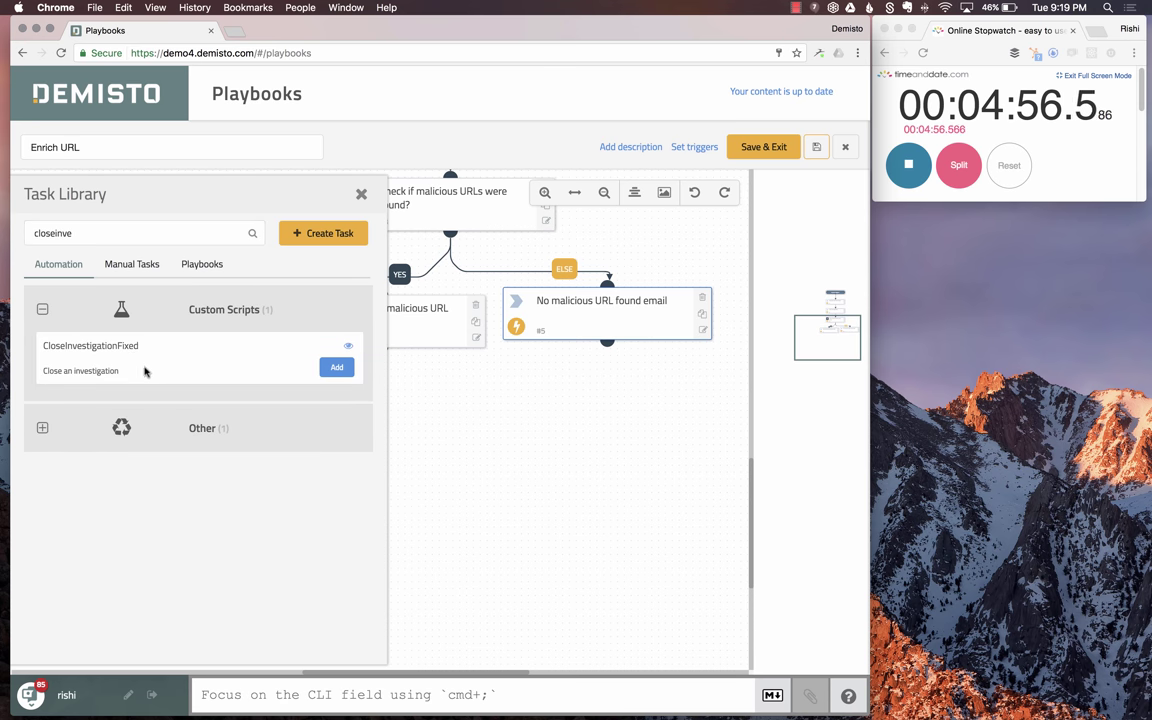
click(206, 432)
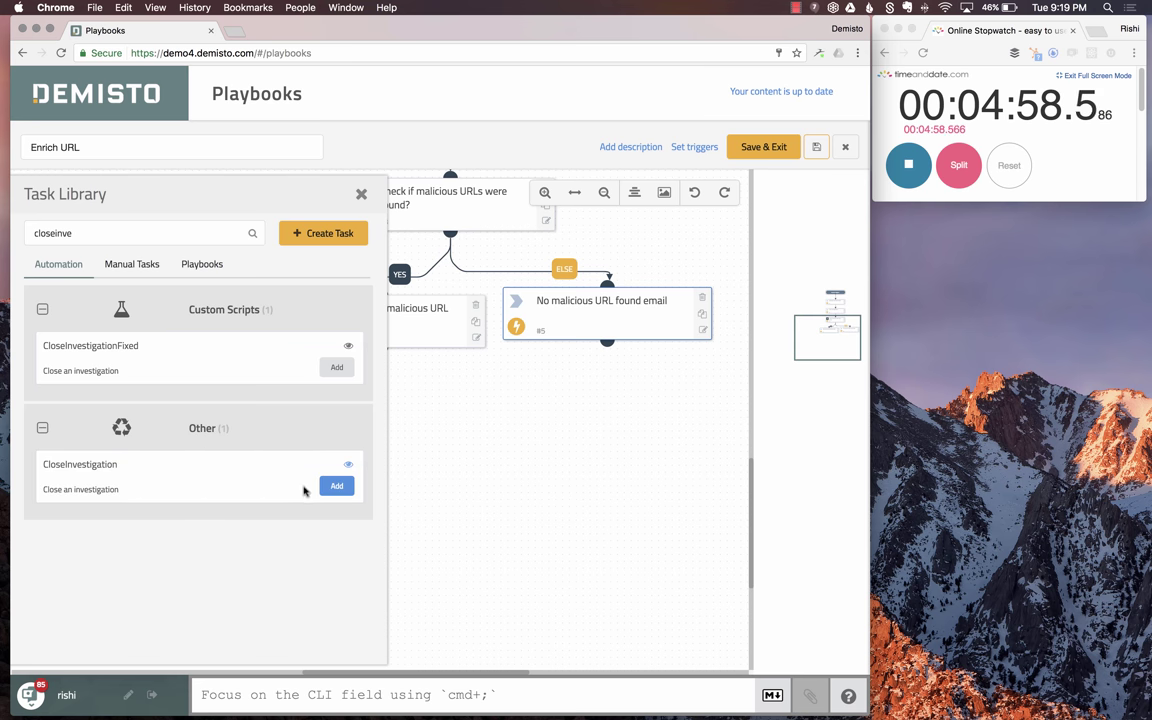
click(340, 486)
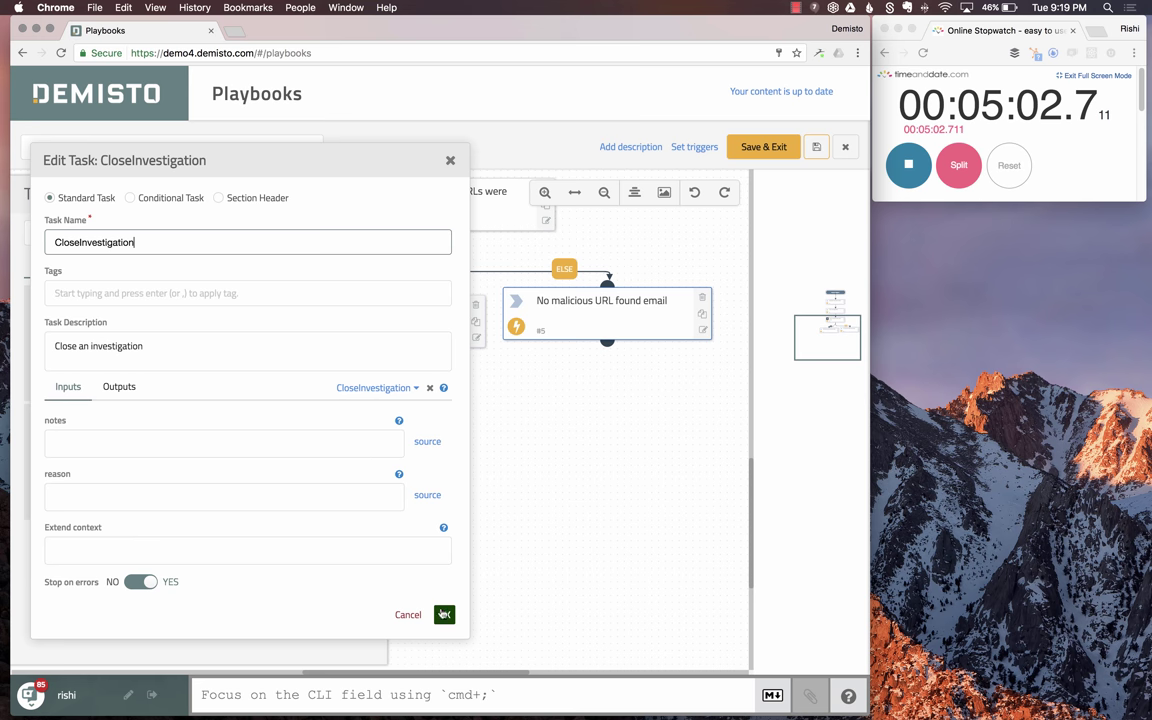
click(444, 614)
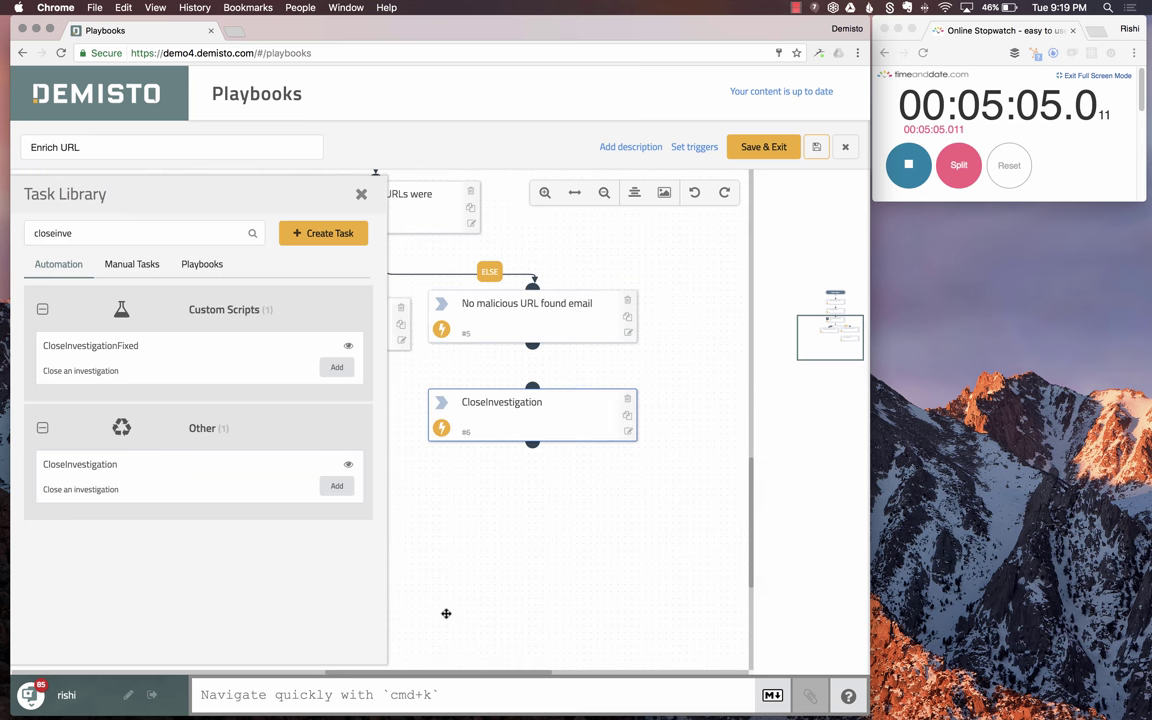
- Connect the no-malicious email task to the new CloseInvestigation task
click(360, 196)
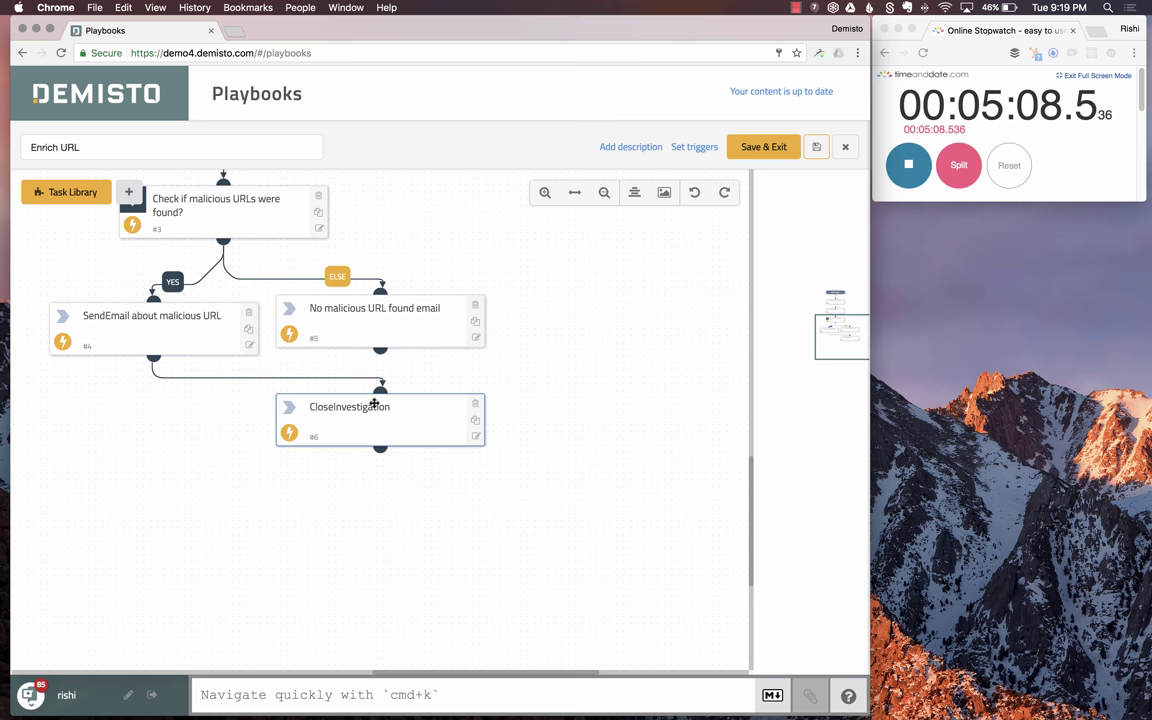
drag(380, 349, 386, 385)
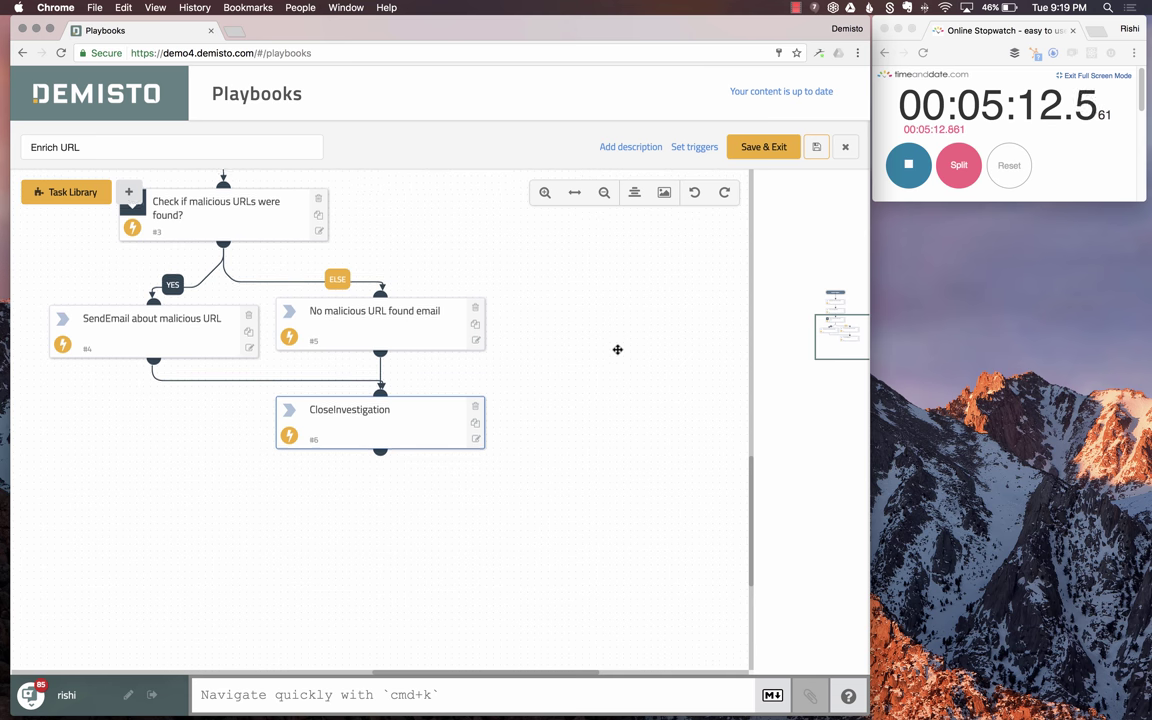
scroll(616, 350, up, 5)
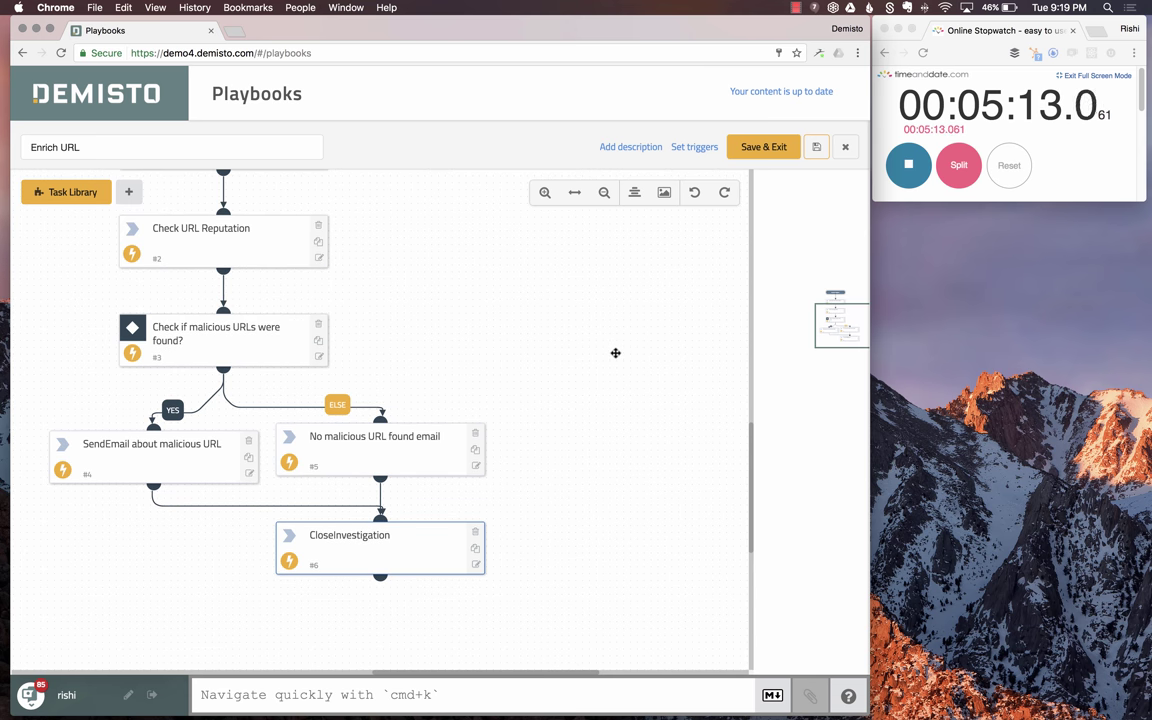
- Auto-align the Enrich URL playbook graph, bring its start into view, and save it
click(635, 195)
drag(465, 383, 649, 507)
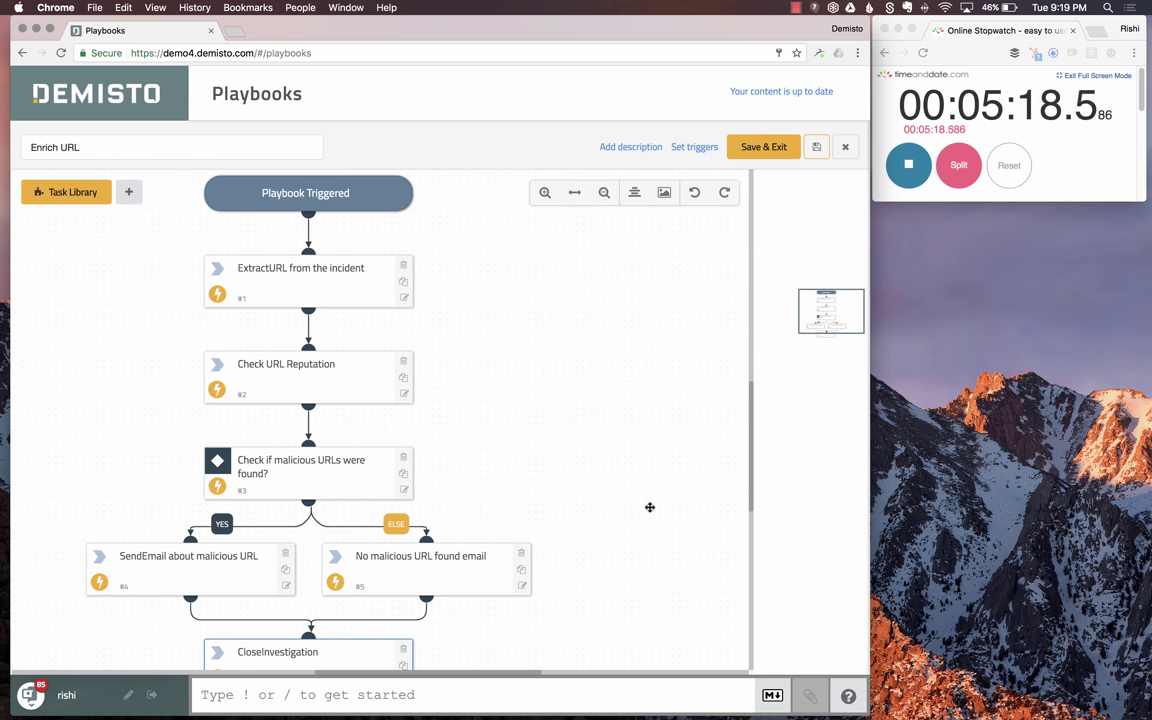
click(816, 147)
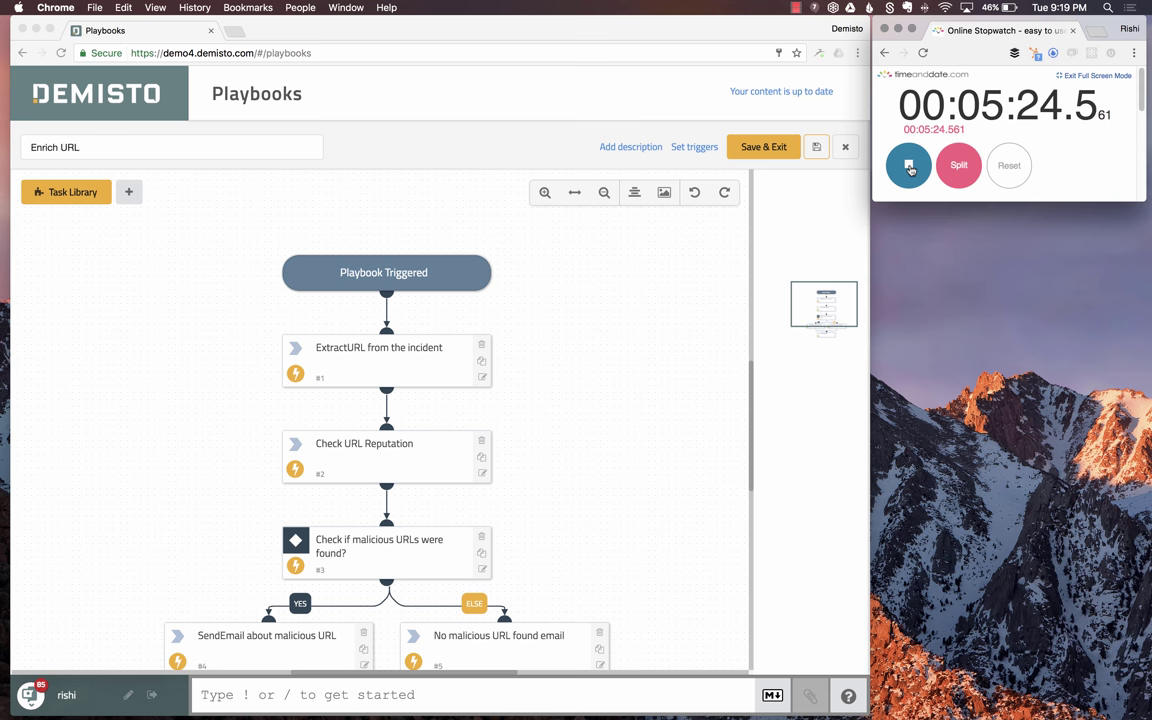
- Stop the running timer and scroll down the page
click(909, 167)
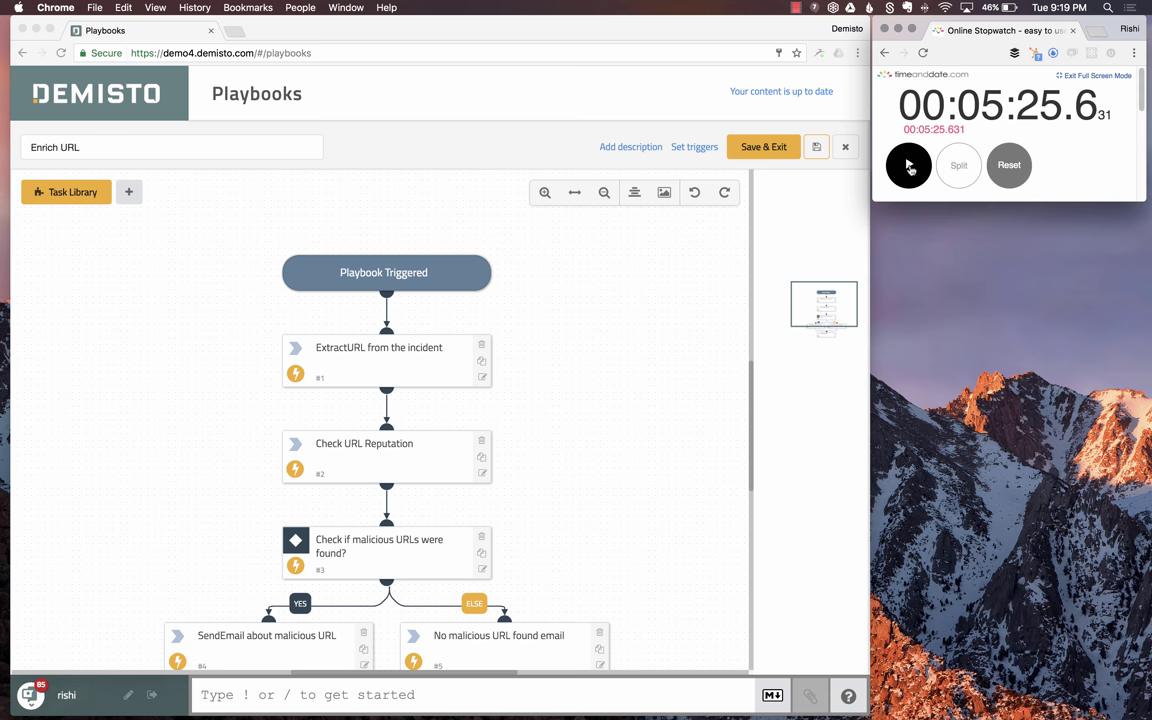
scroll(569, 262, down, 1)
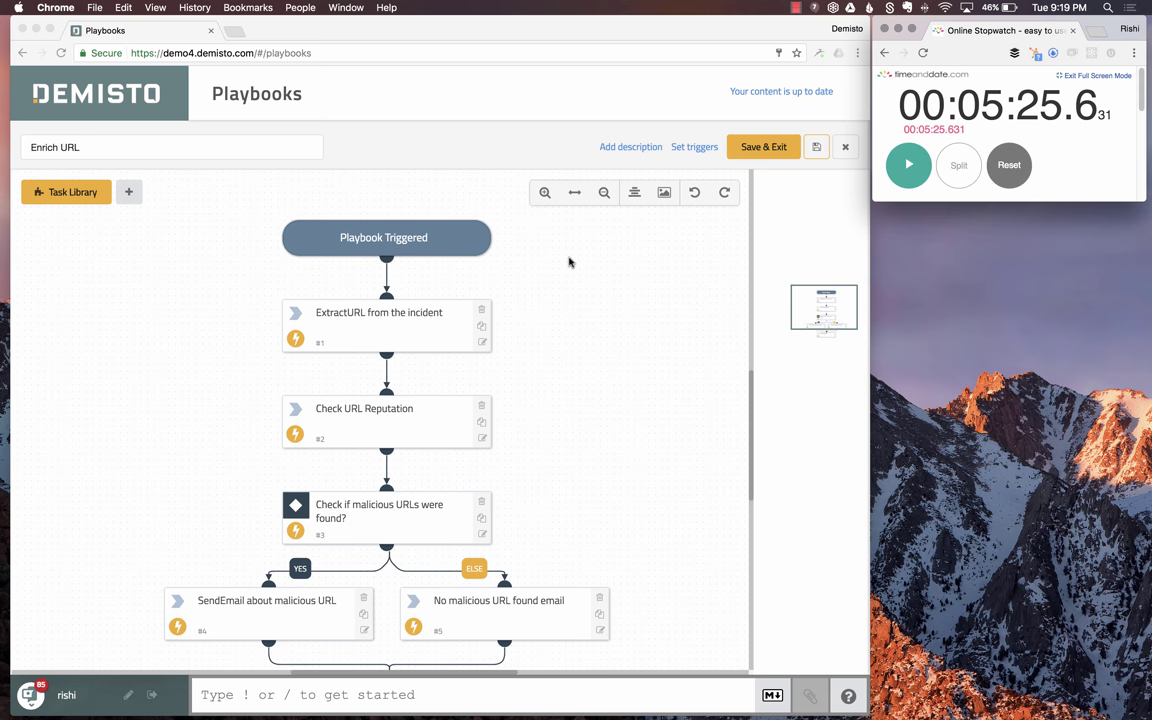
scroll(569, 262, down, 3)
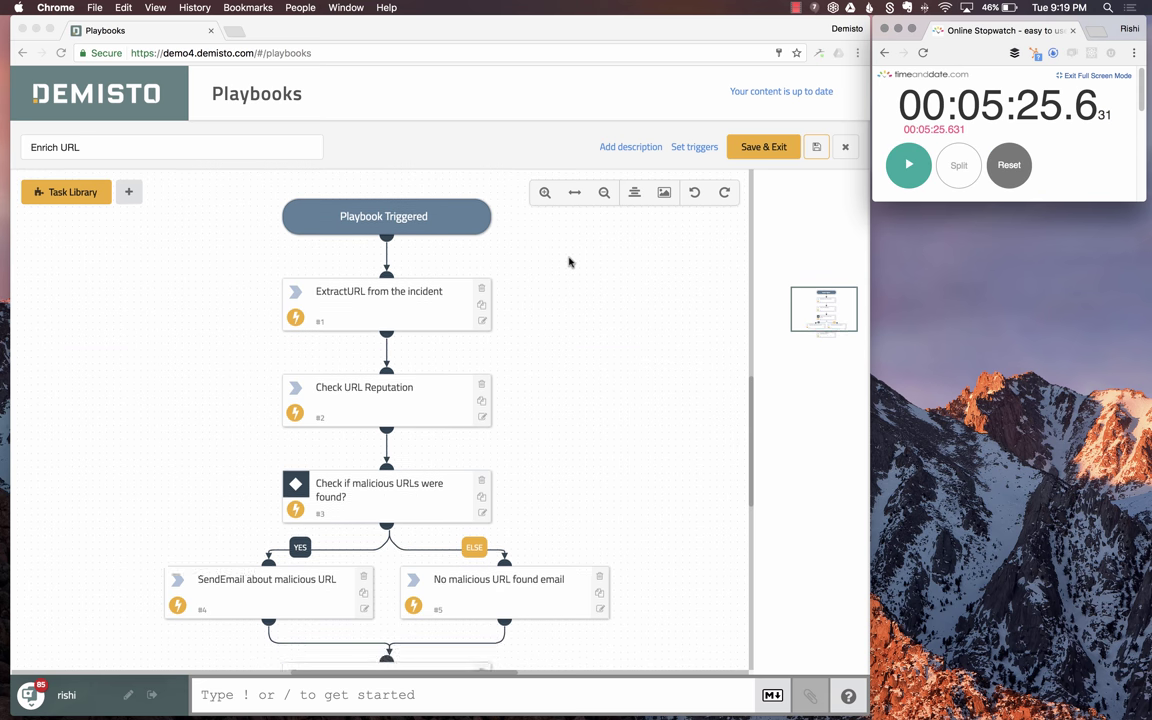
click(796, 9)
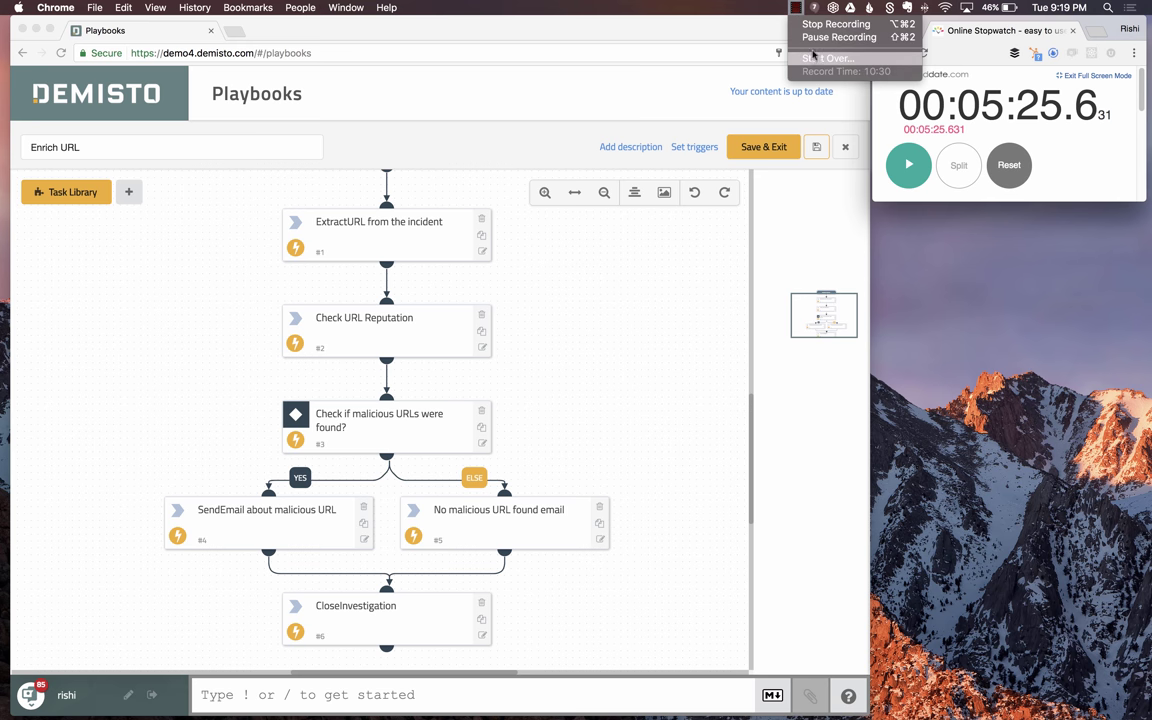
- Start a new incident named 'Test URL Incident' with the test URLs pasted into its details
click(816, 40)
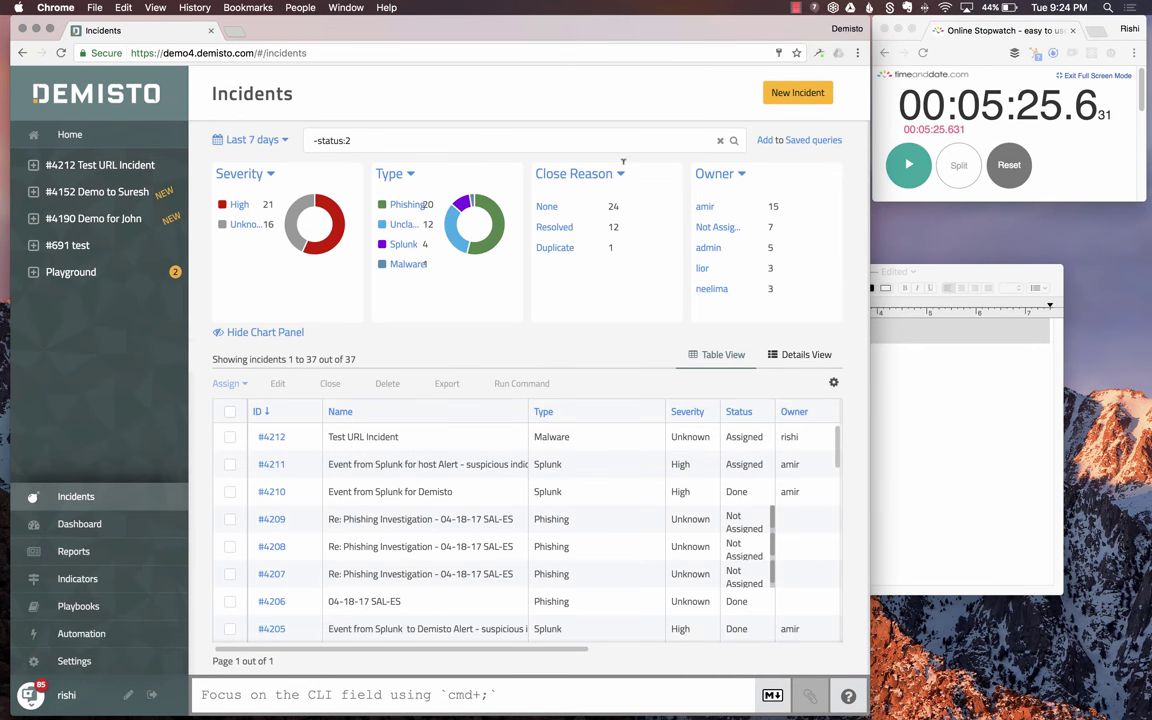
click(779, 95)
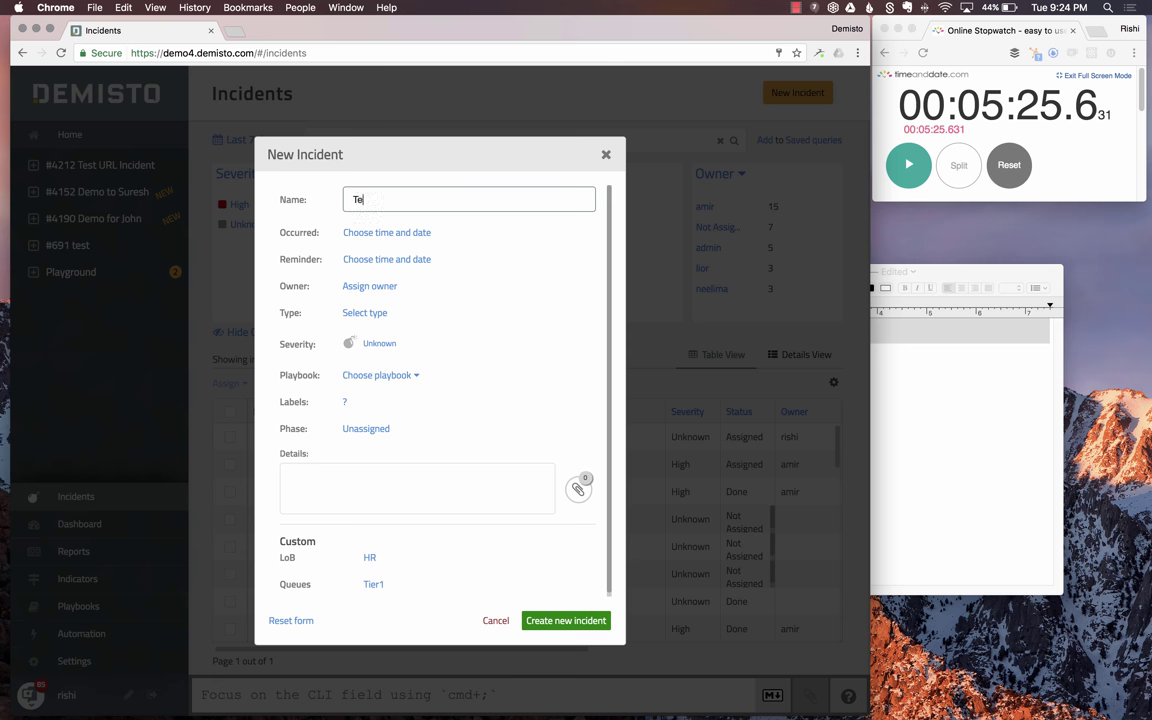
text(Test URL Incident)
click(378, 484)
text(http://01ad681.netsolhost.com/7j0jlq3 https://www.goggle.com http://www.demisto.com)
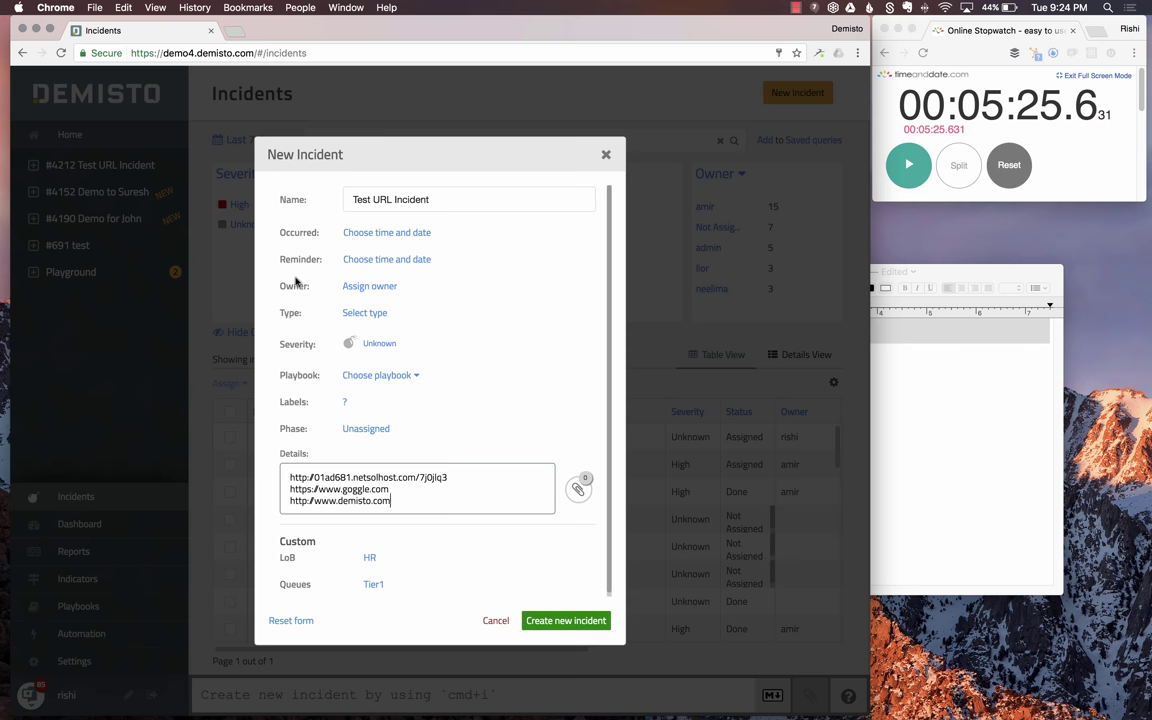
- Set the incident type to Malware, attach the Enrich URL playbook, and create the incident
click(364, 314)
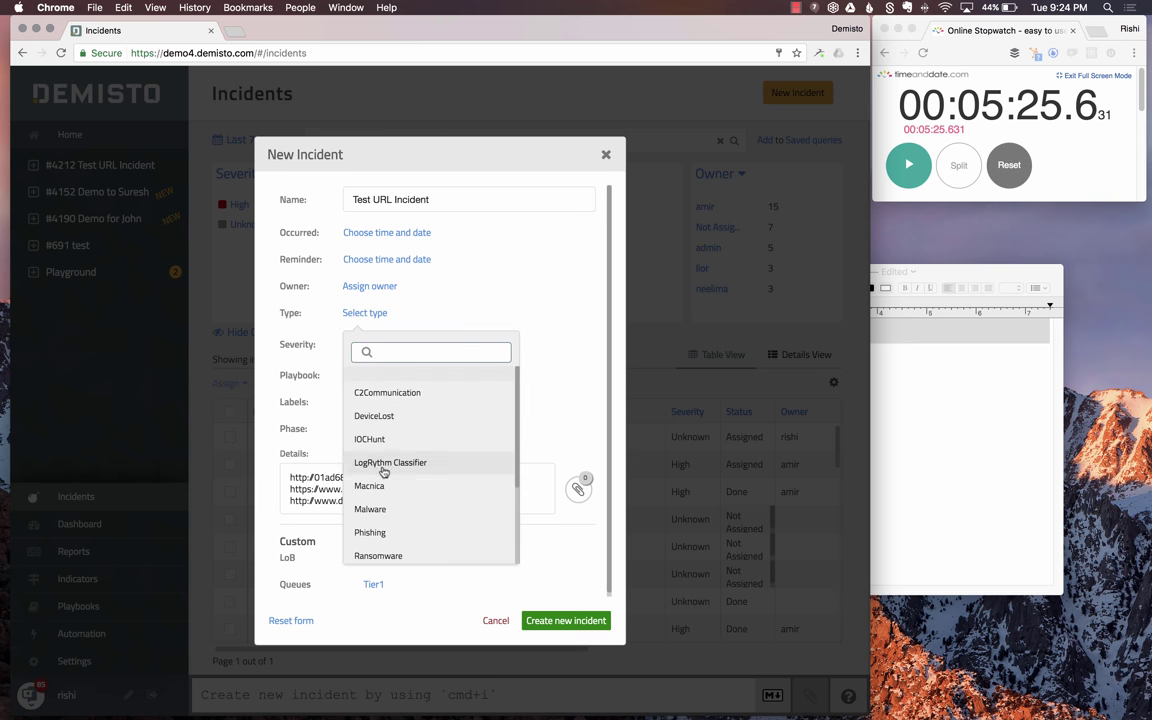
click(378, 510)
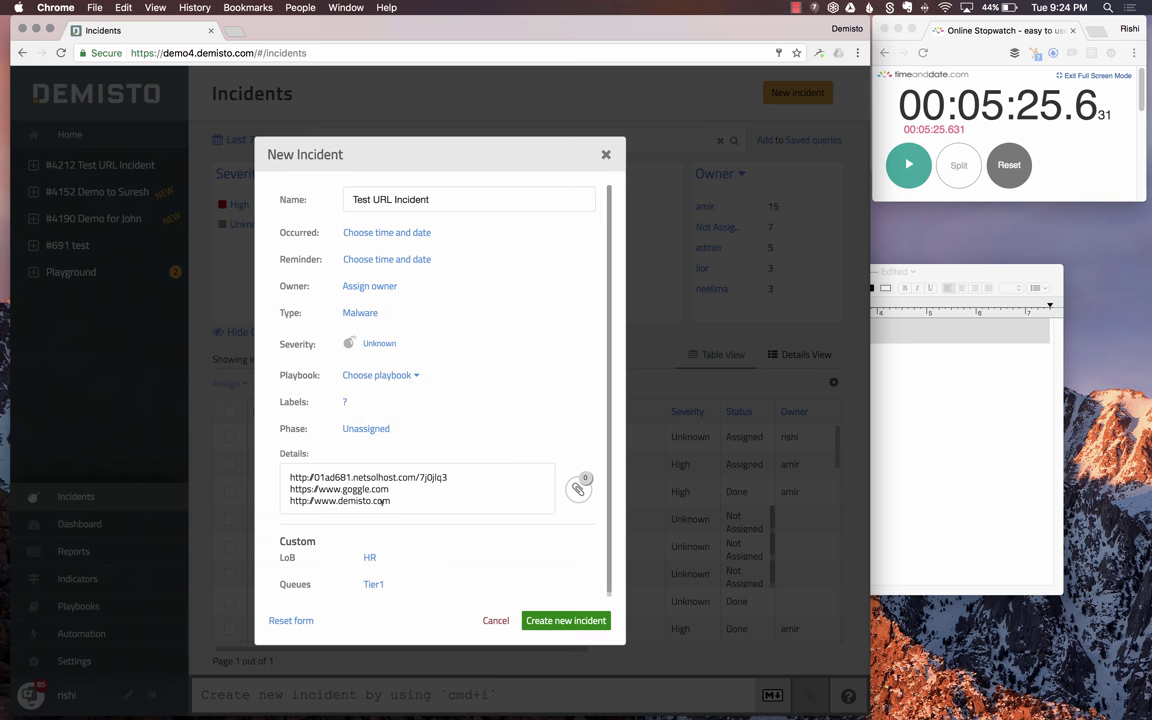
click(375, 377)
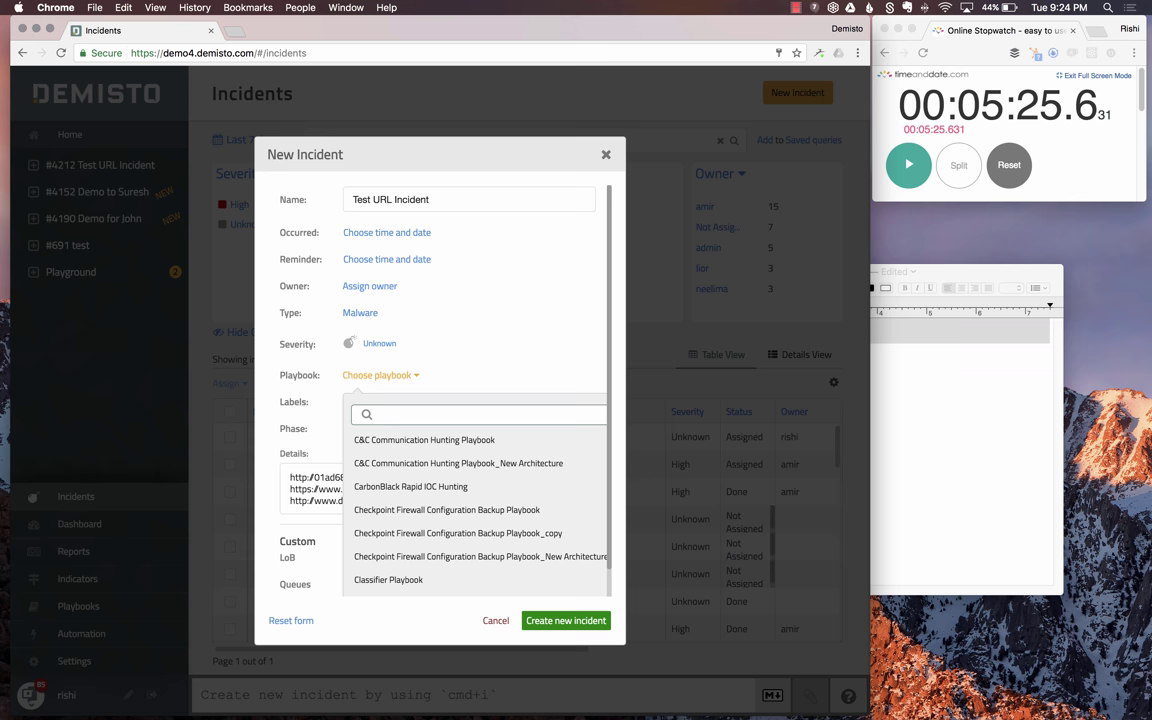
text(url)
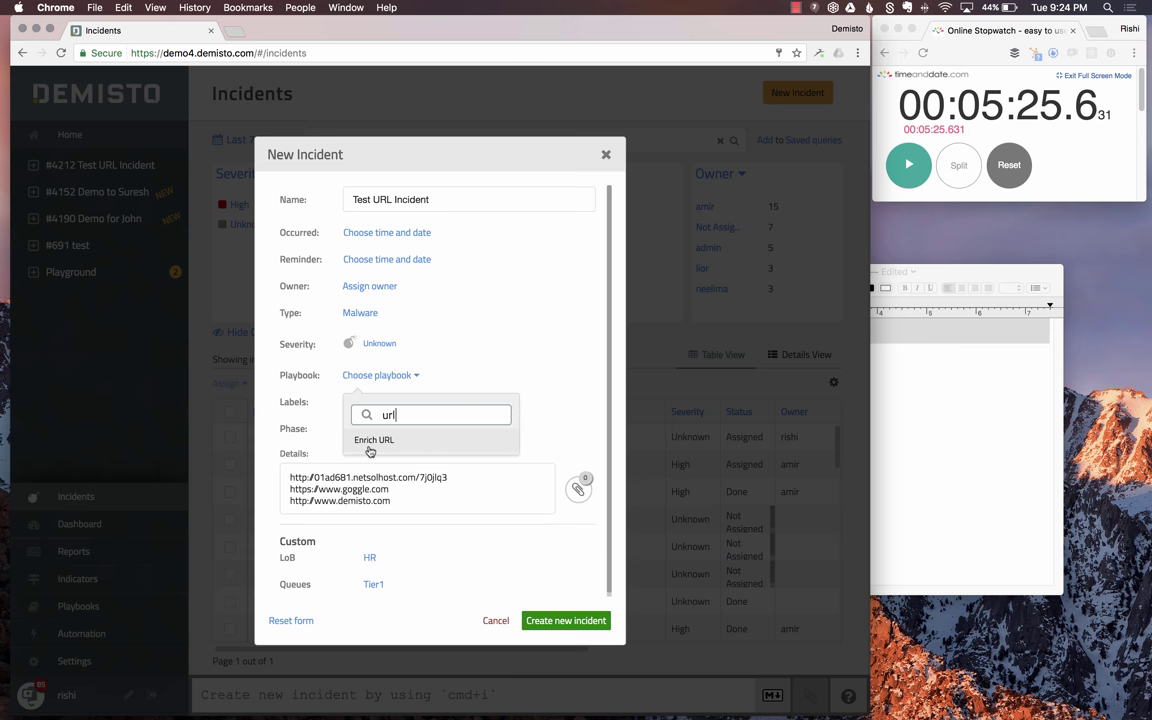
click(370, 449)
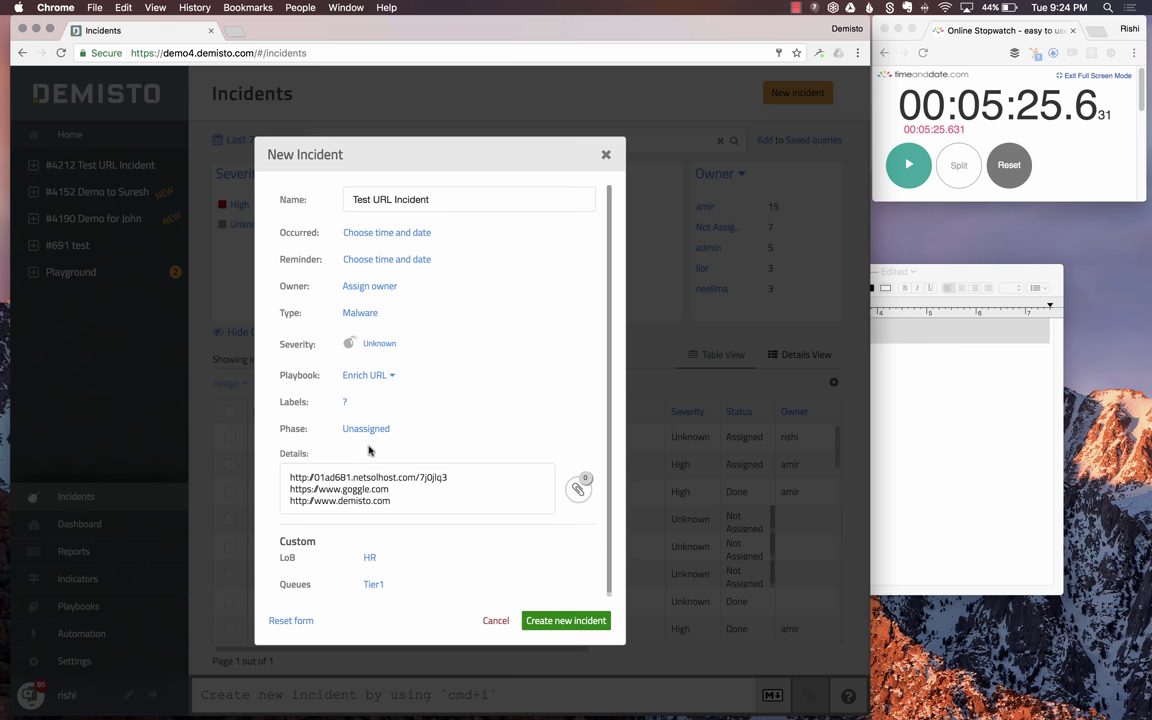
click(562, 621)
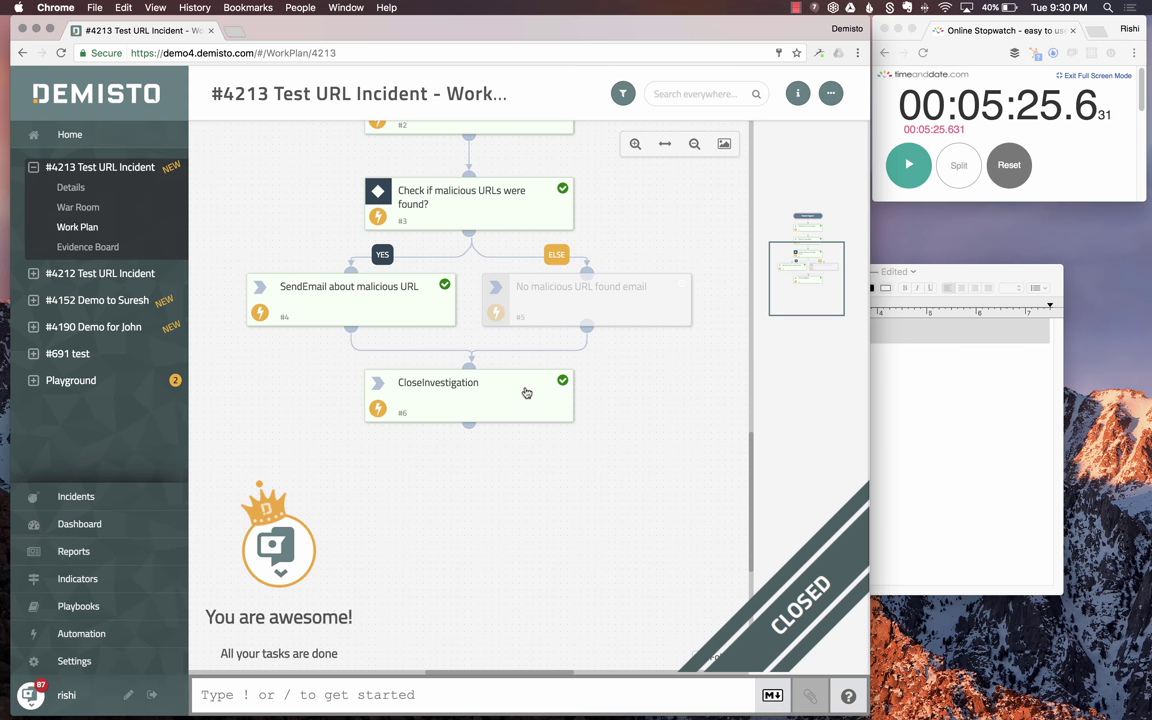
- Open the work plan task details to list the URLs extracted from incident #4213
scroll(522, 391, up, 3)
scroll(470, 360, up, 5)
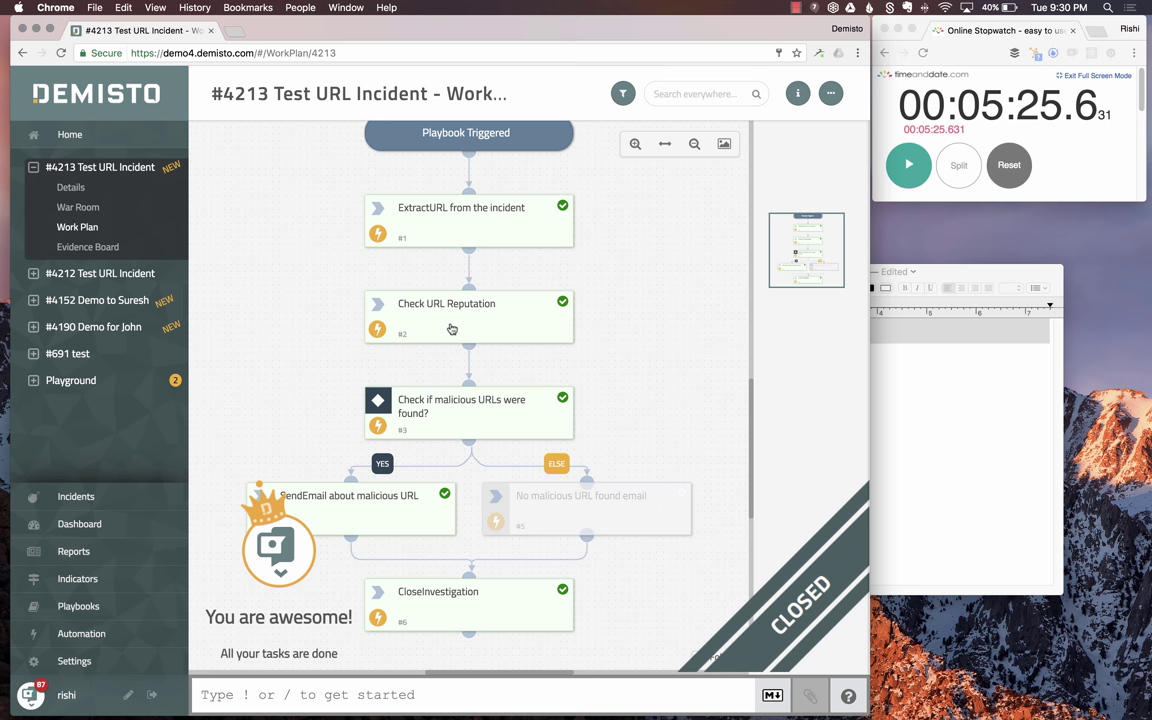
click(451, 329)
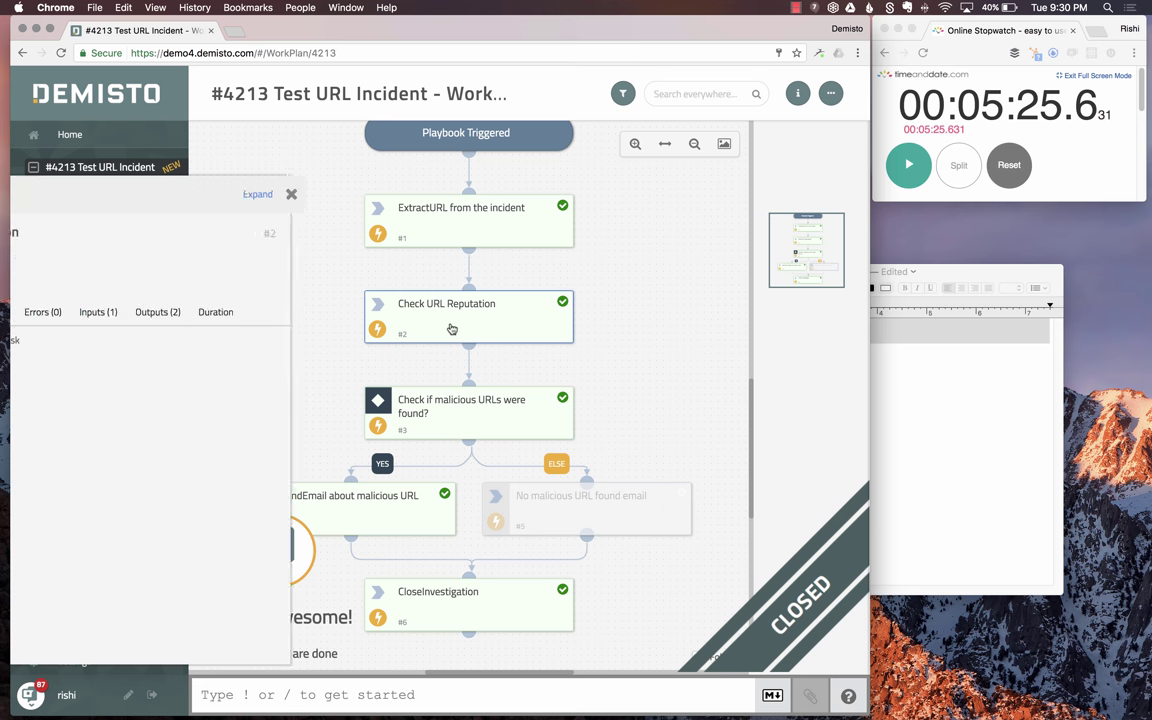
click(480, 221)
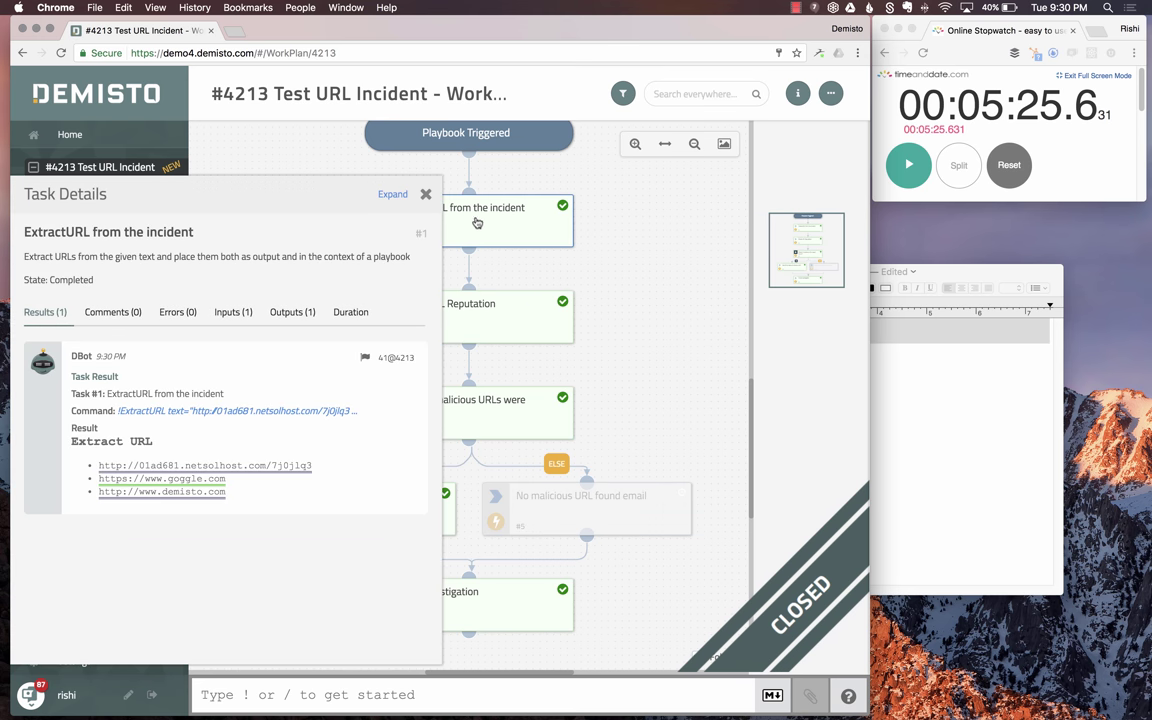
mouse_move(214, 347)
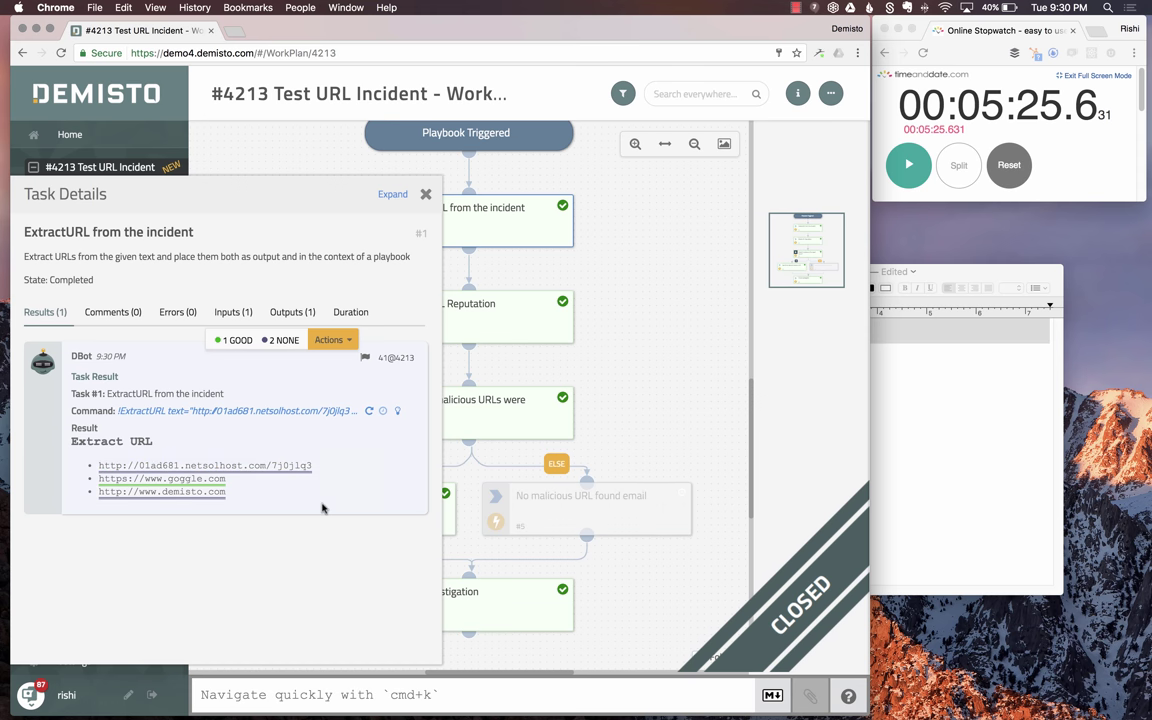
- Check the reputations of the netsolhost, goggle.com and demisto.com URLs, then close Task Details
click(251, 467)
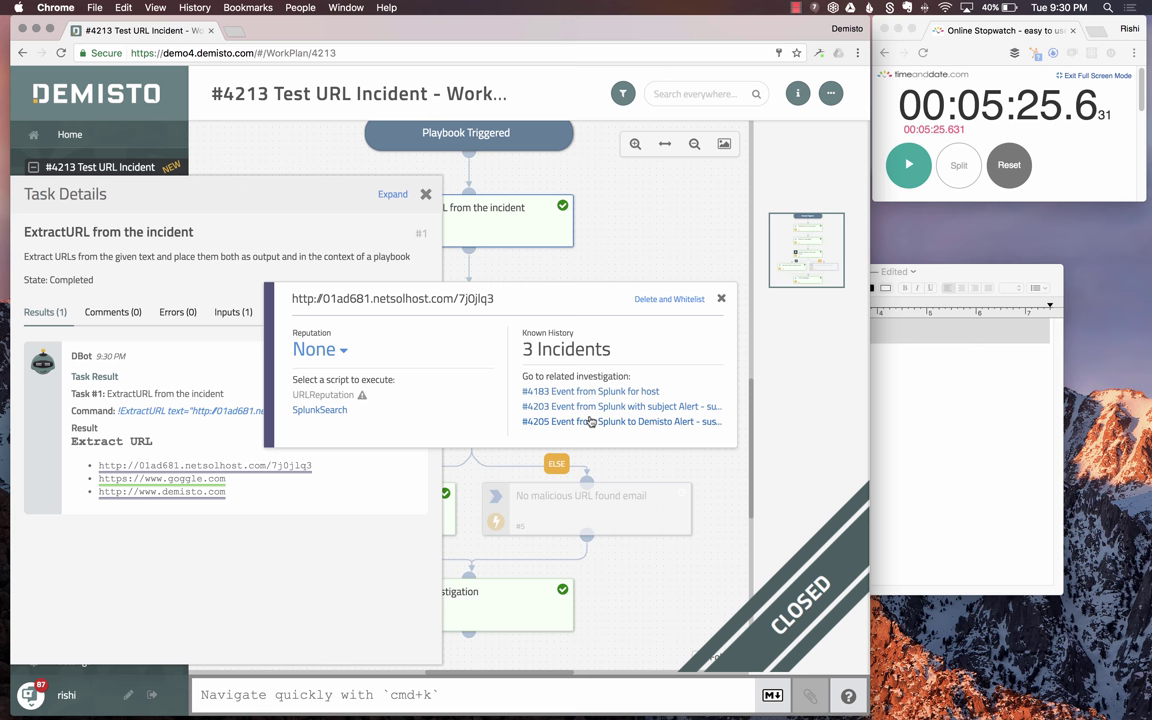
click(189, 482)
click(189, 482)
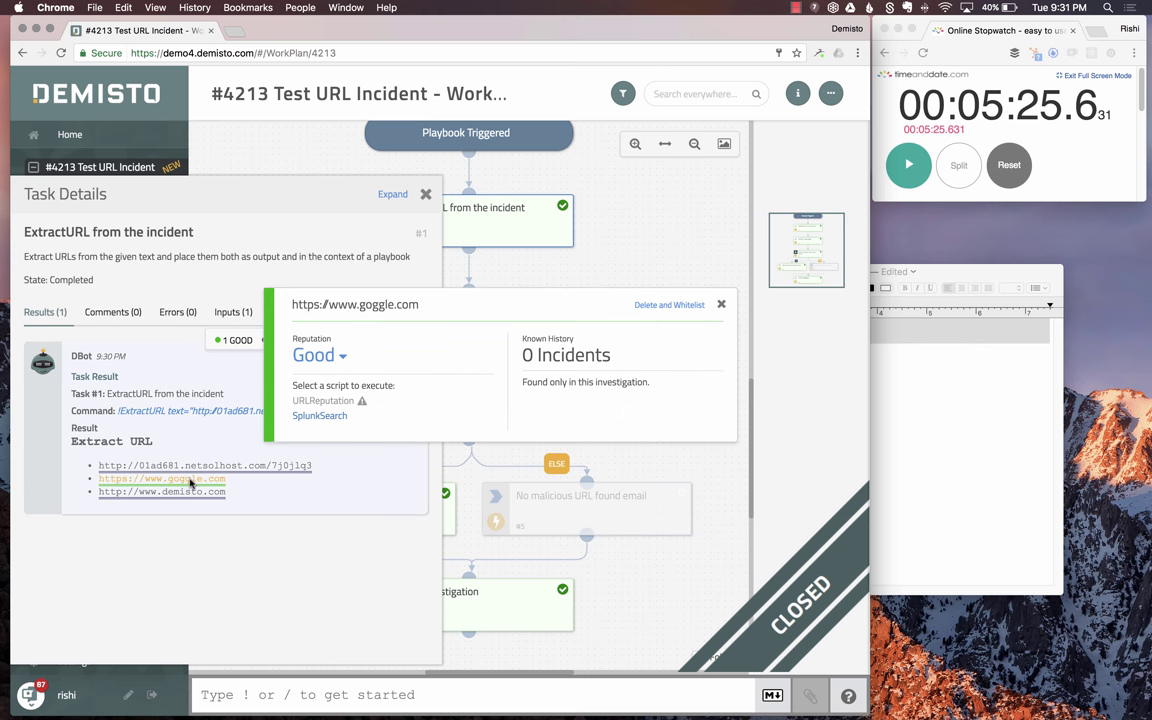
click(172, 494)
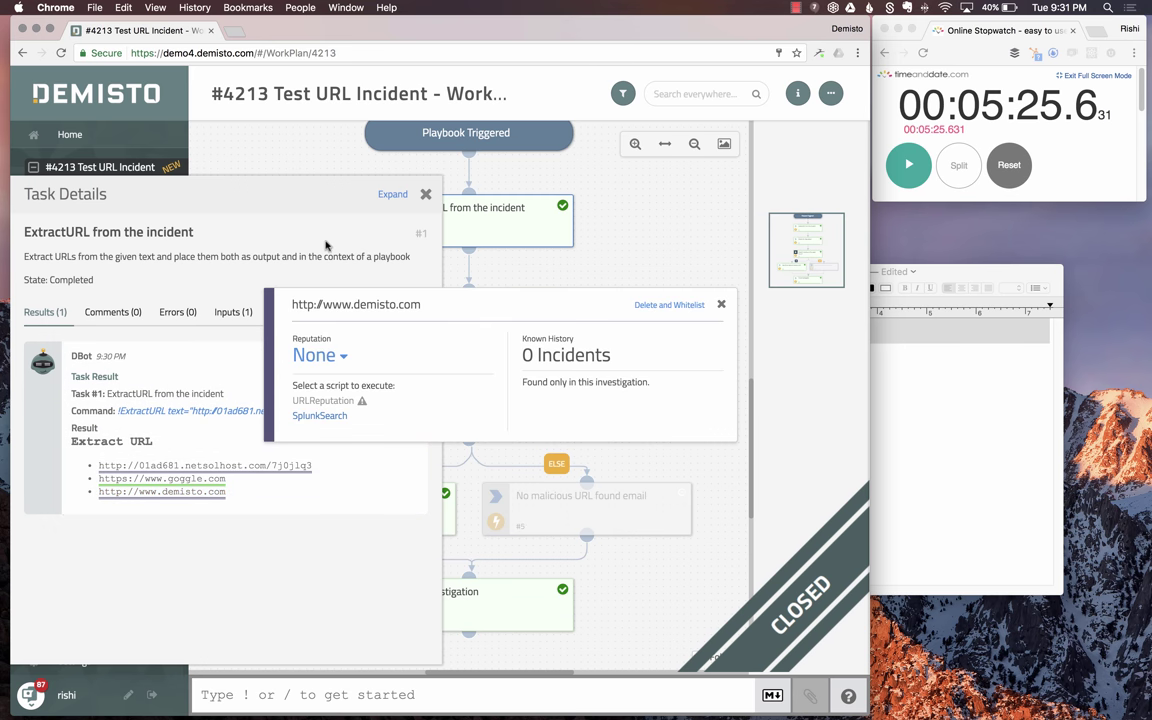
click(296, 217)
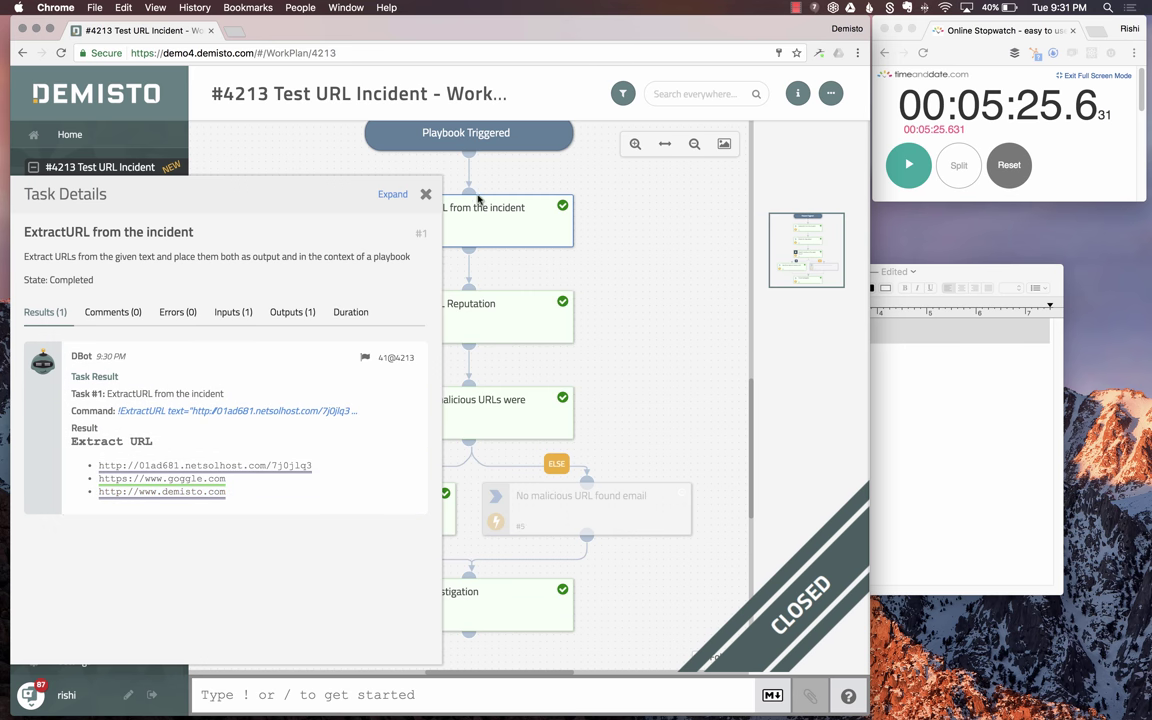
click(426, 195)
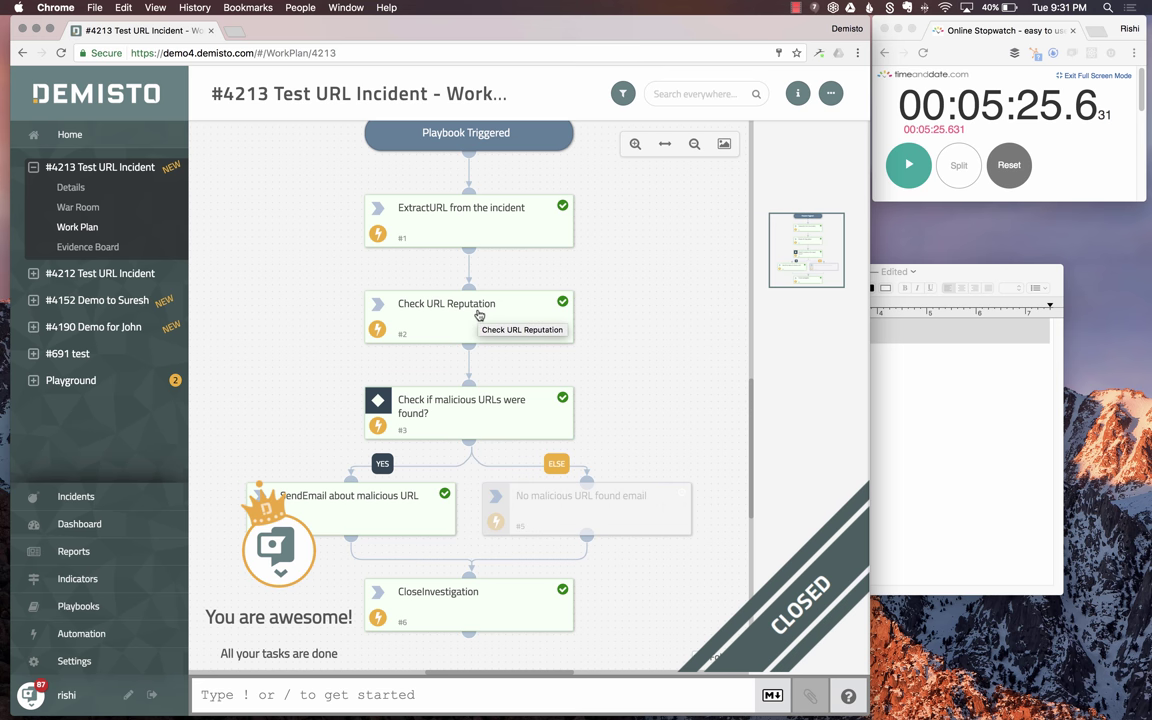
click(478, 314)
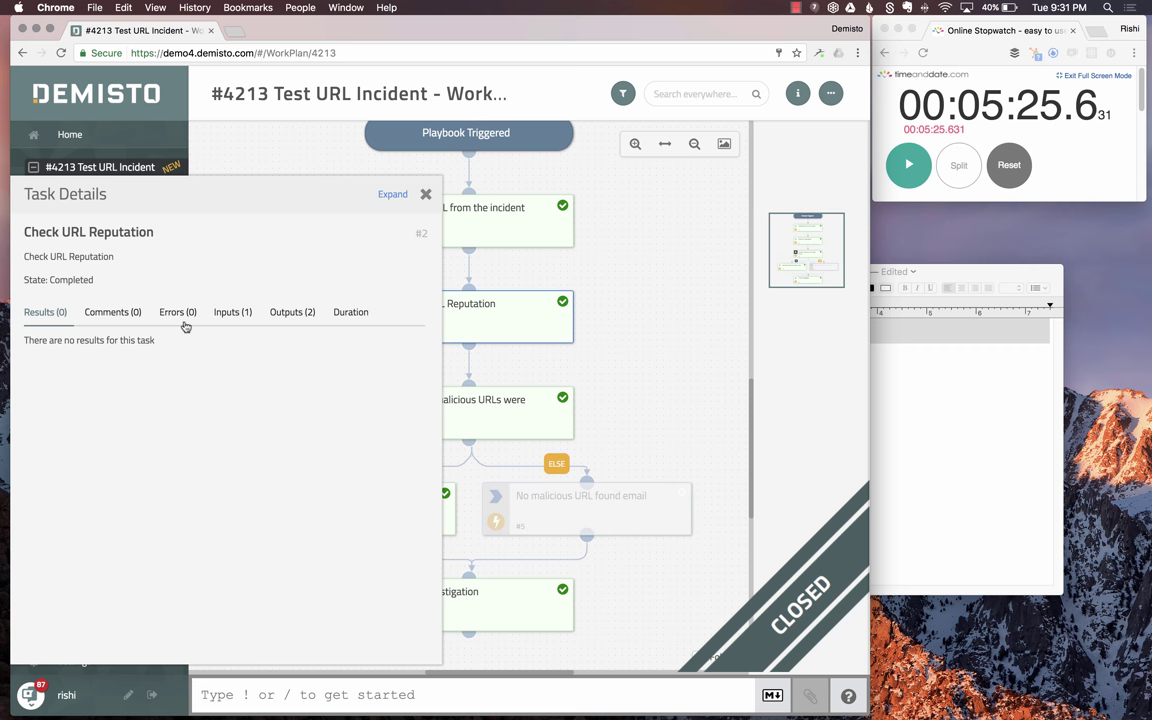
click(231, 312)
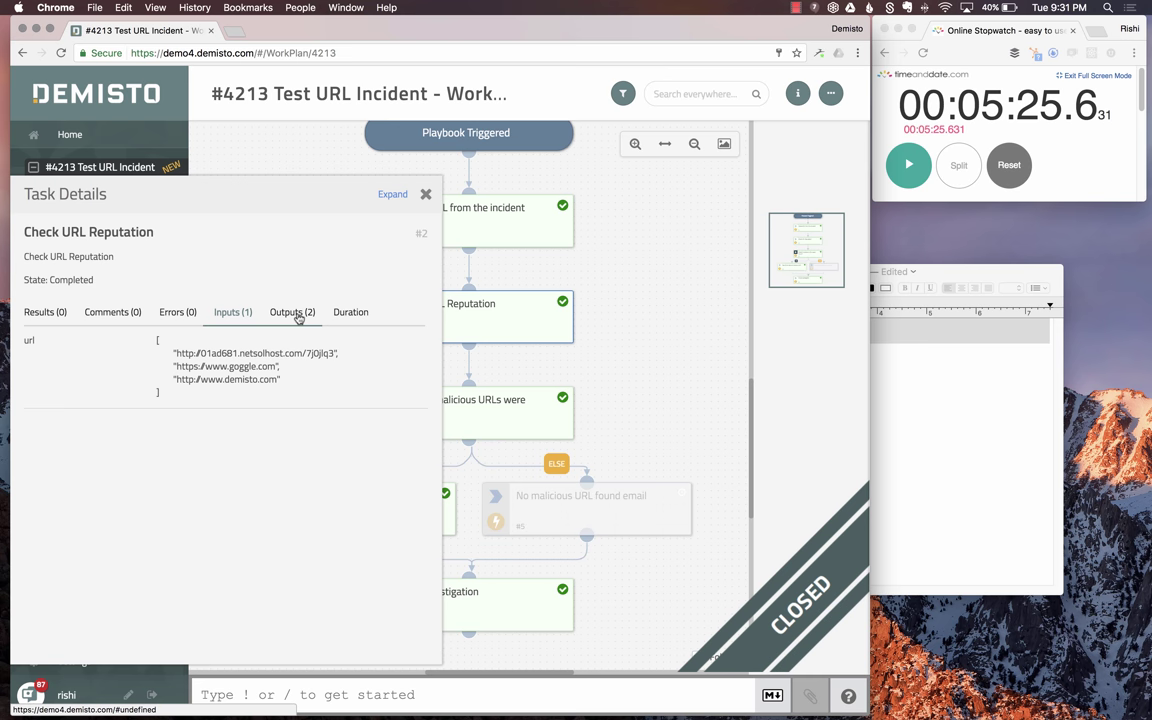
click(425, 196)
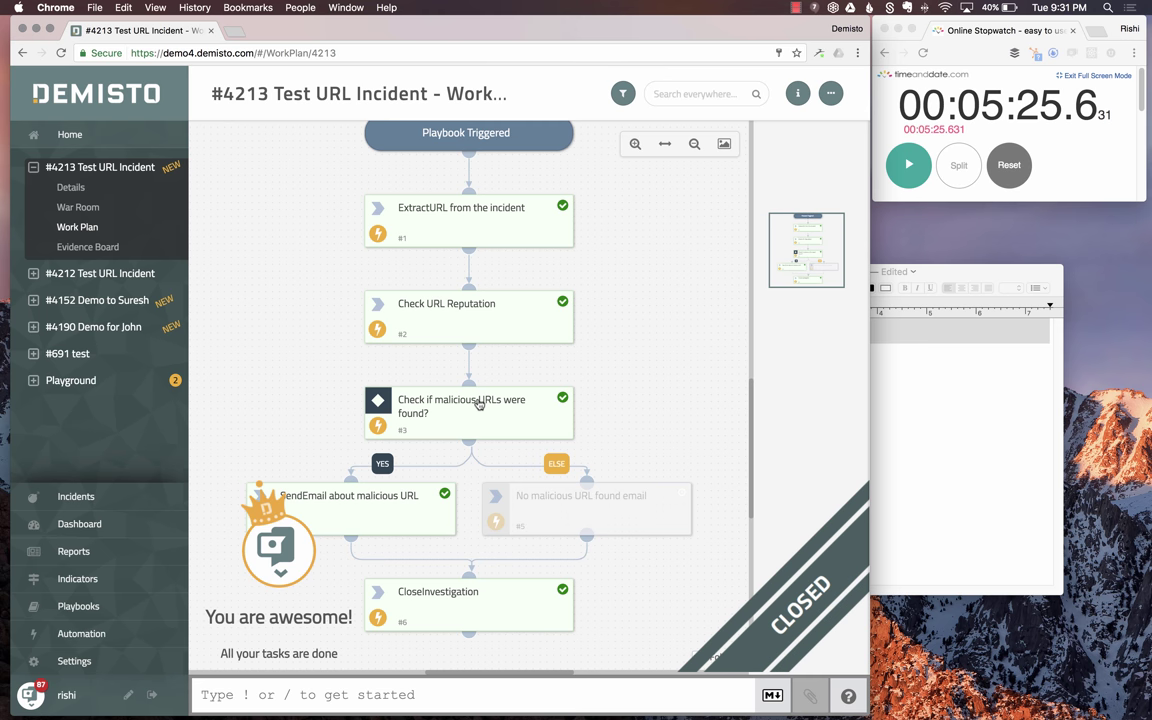
click(478, 403)
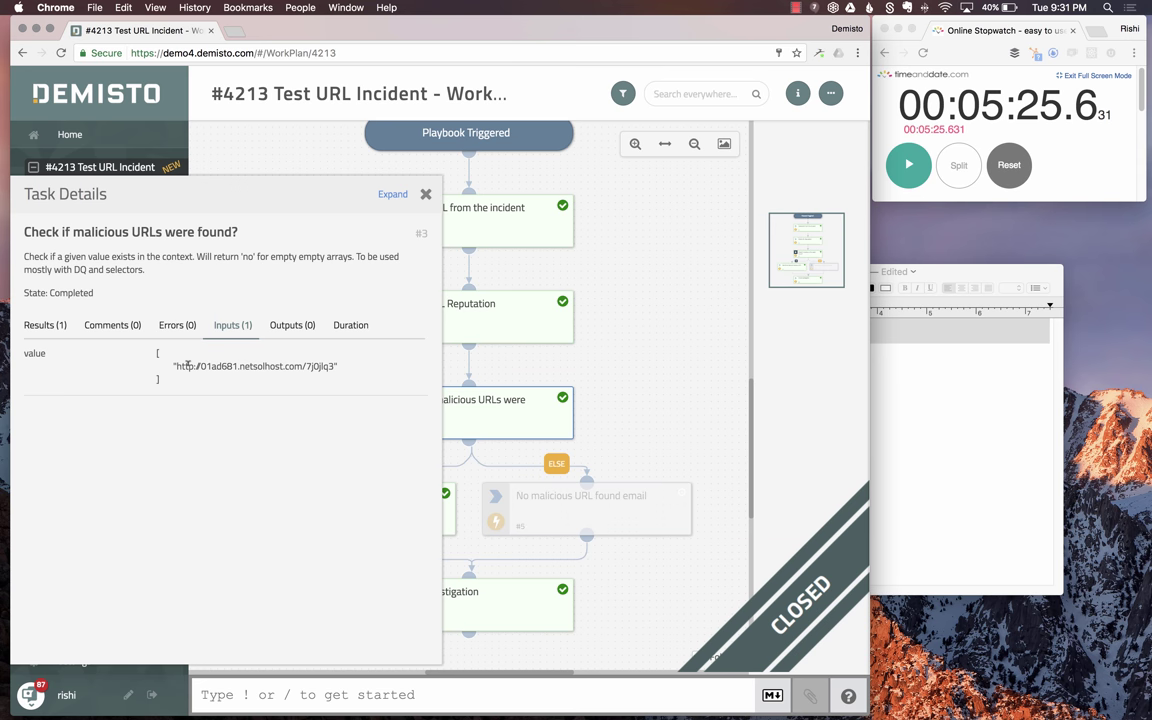
click(425, 194)
click(452, 306)
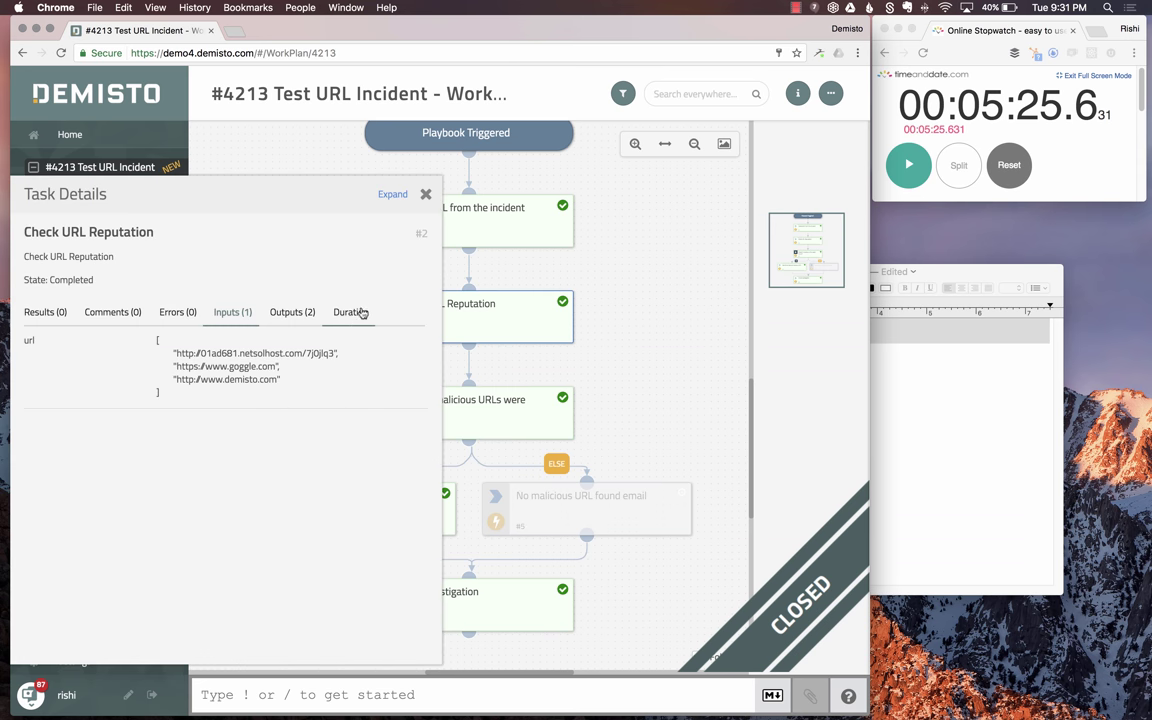
click(297, 314)
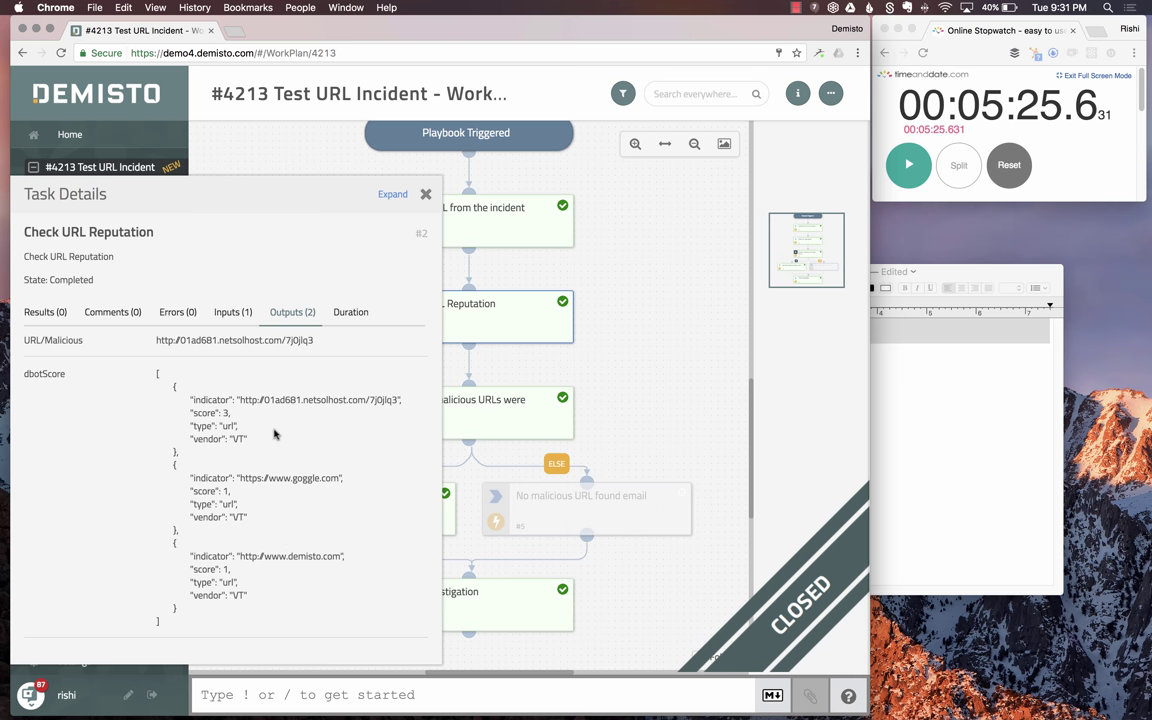
click(425, 196)
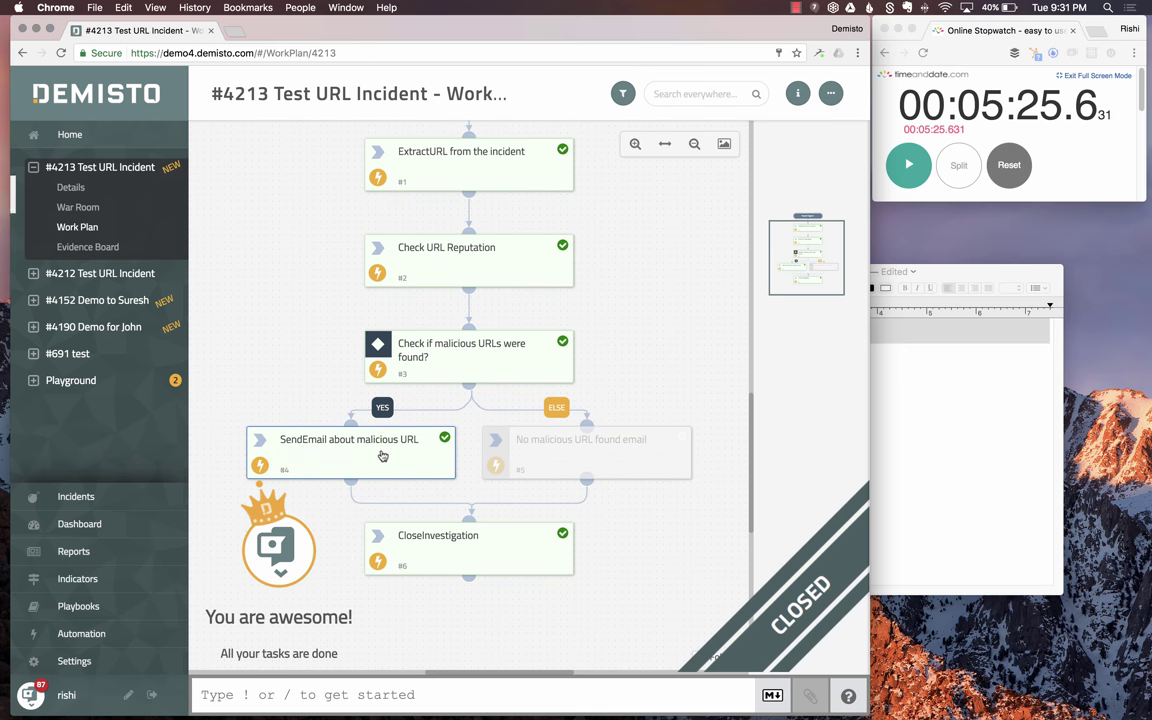
click(382, 456)
click(45, 338)
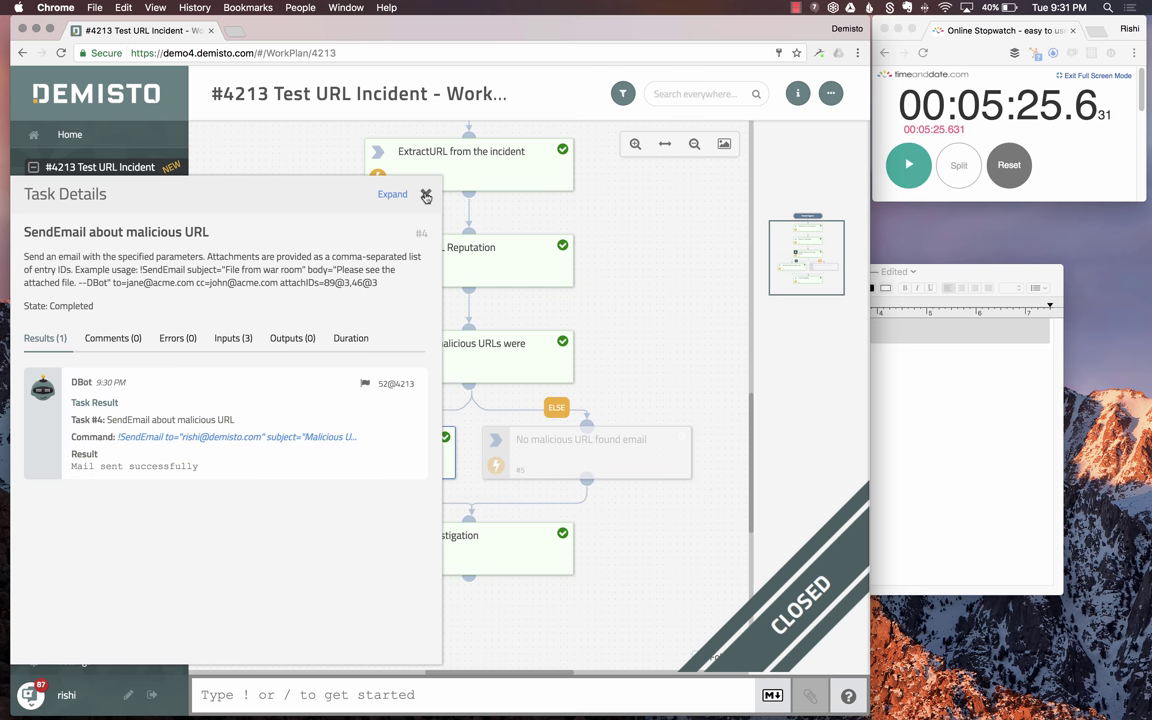
click(425, 196)
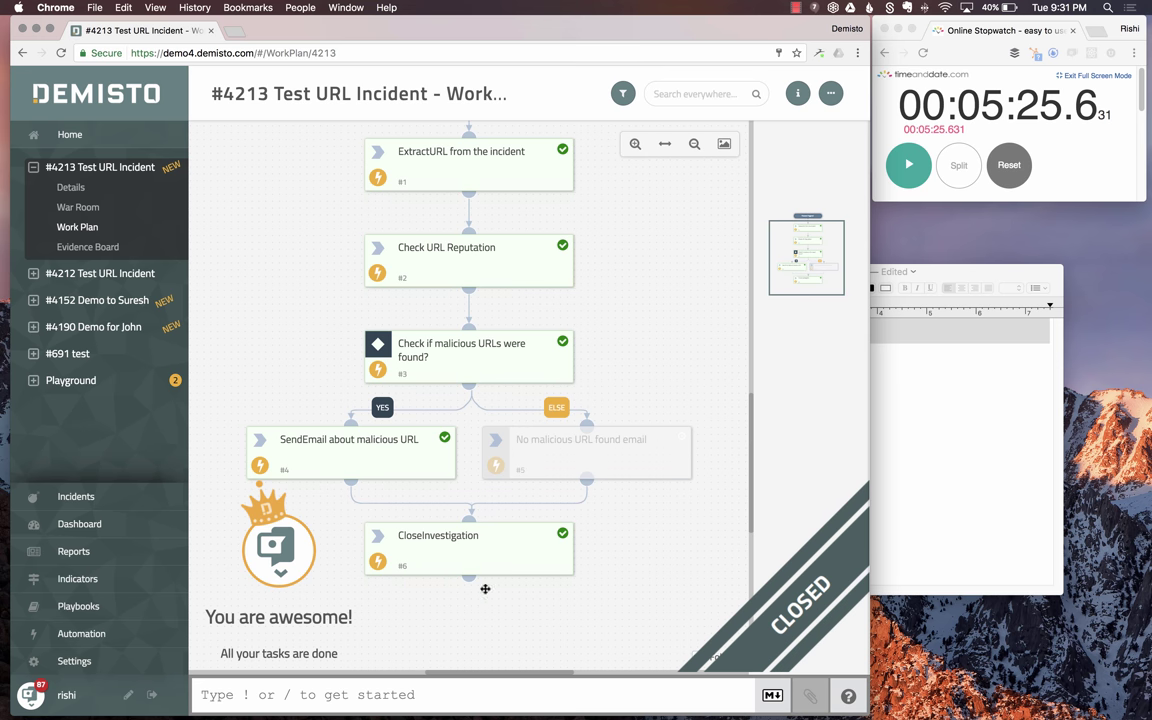
scroll(544, 490, up, 3)
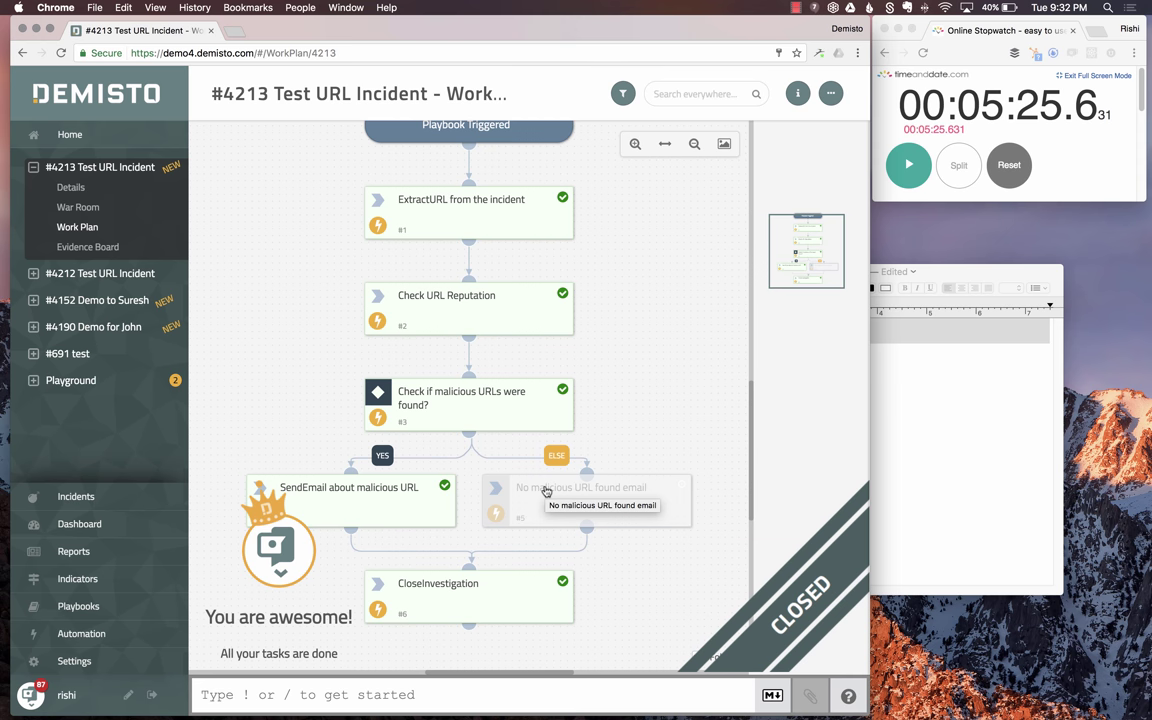
scroll(545, 490, up, 3)
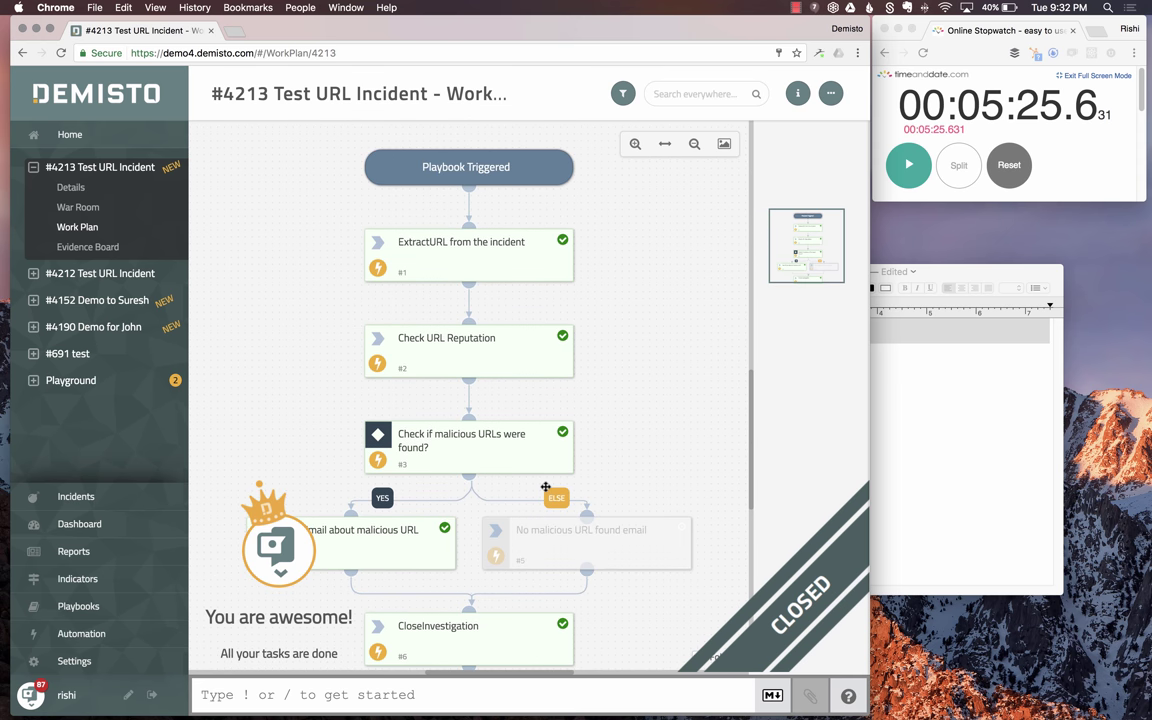